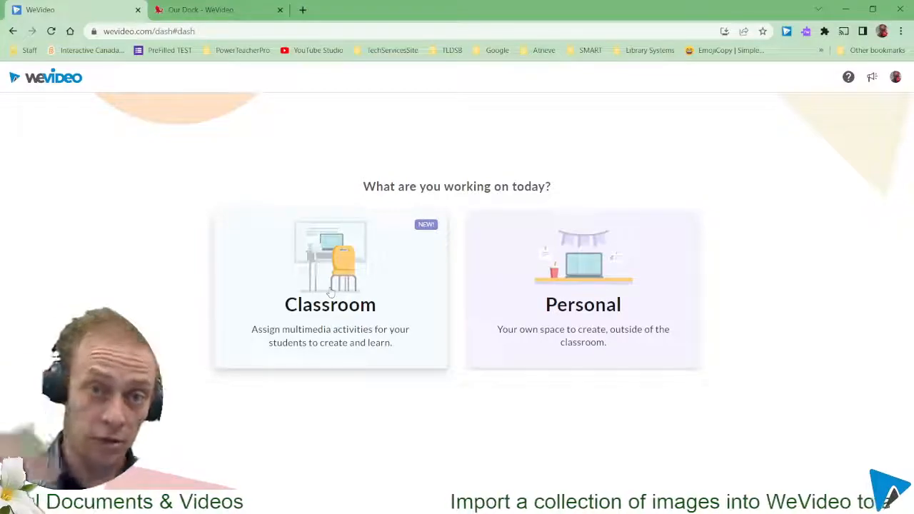
- Enter the Personal workspace and start editing a new video saved in My Project
{"action": "left_click", "coordinate": [572, 274]}
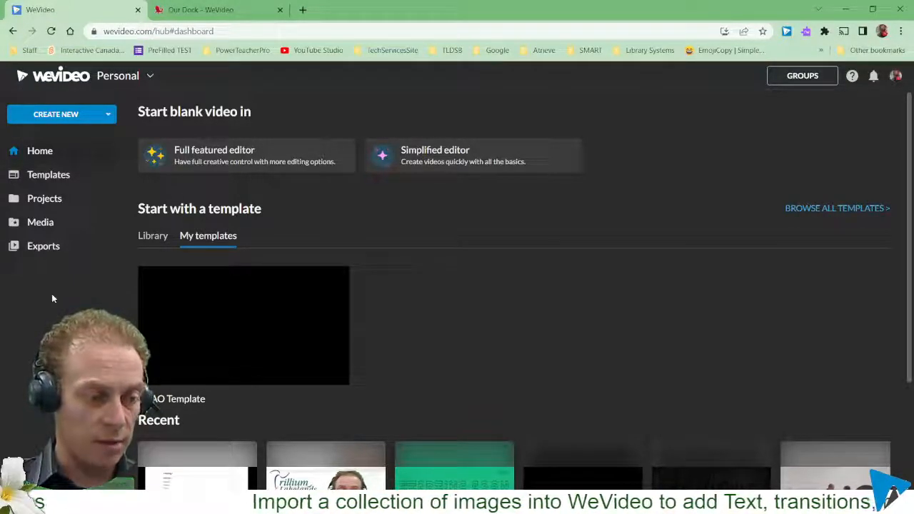
{"action": "left_click", "coordinate": [37, 223]}
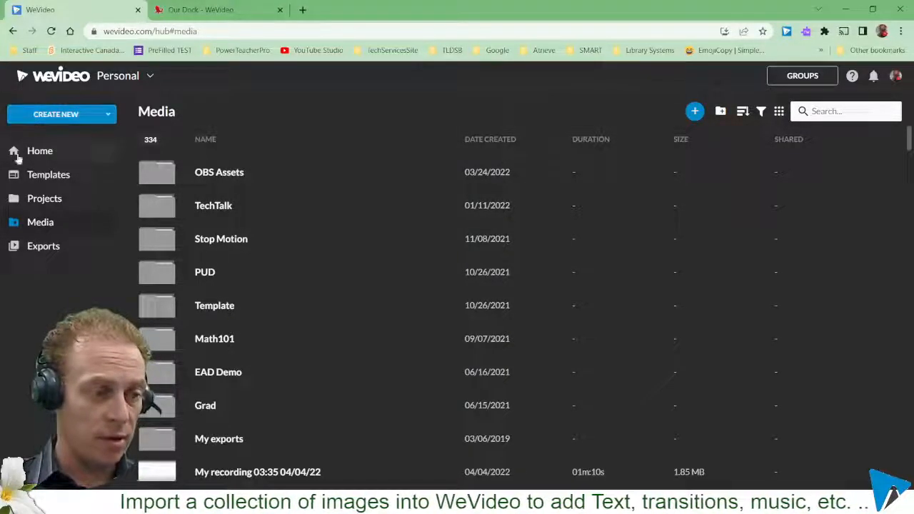
{"action": "left_click", "coordinate": [65, 119]}
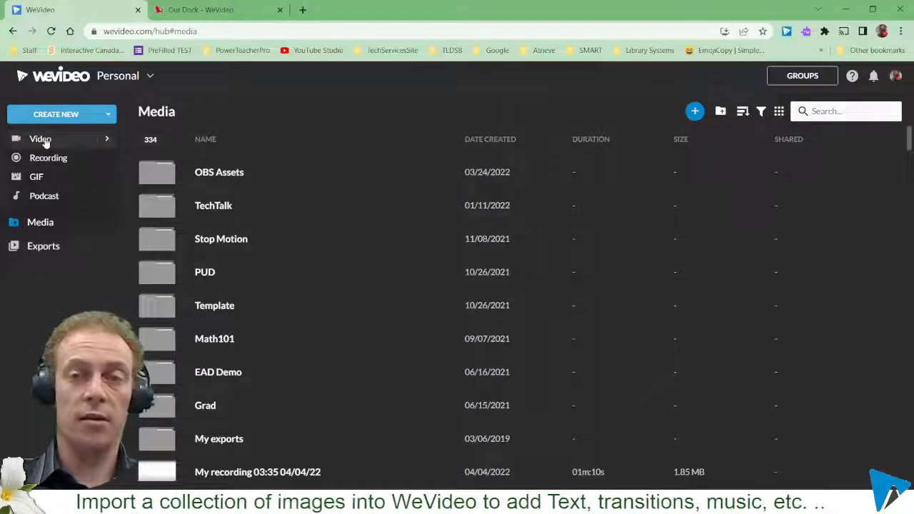
{"action": "left_click", "coordinate": [44, 140]}
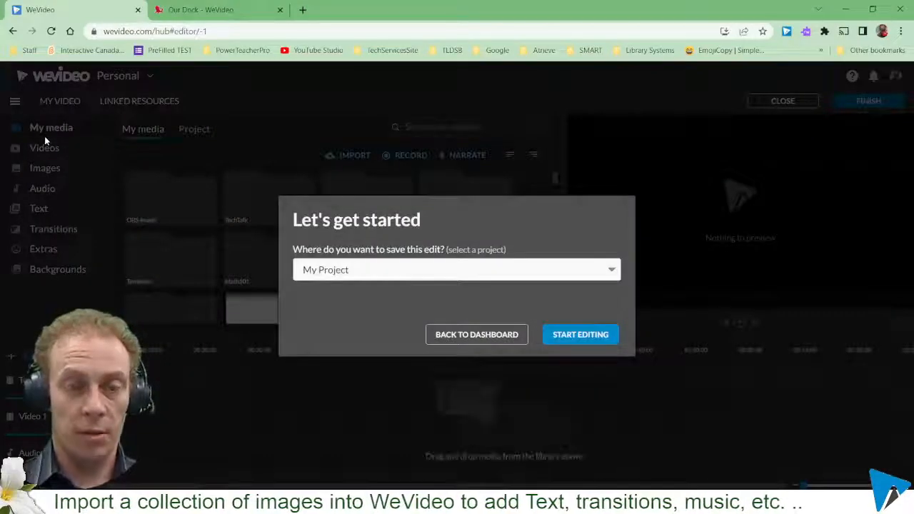
{"action": "left_click", "coordinate": [575, 335]}
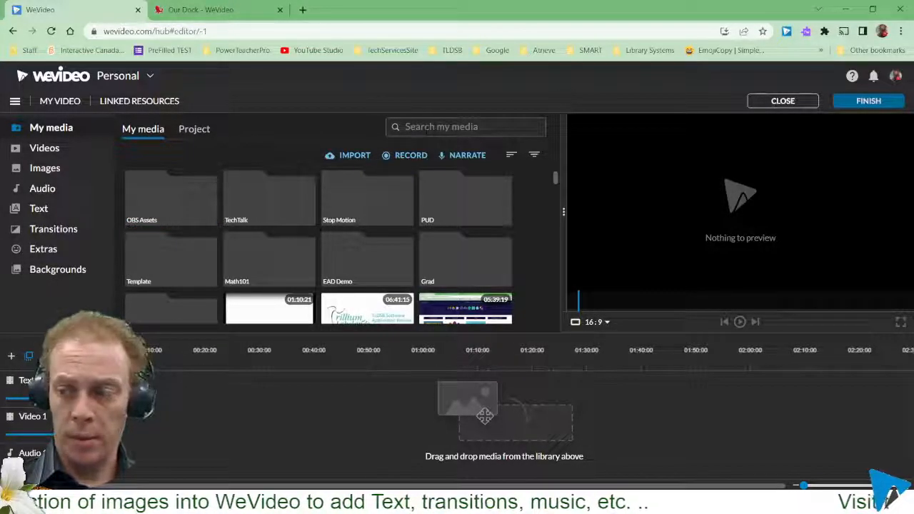
{"action": "left_click", "coordinate": [354, 158]}
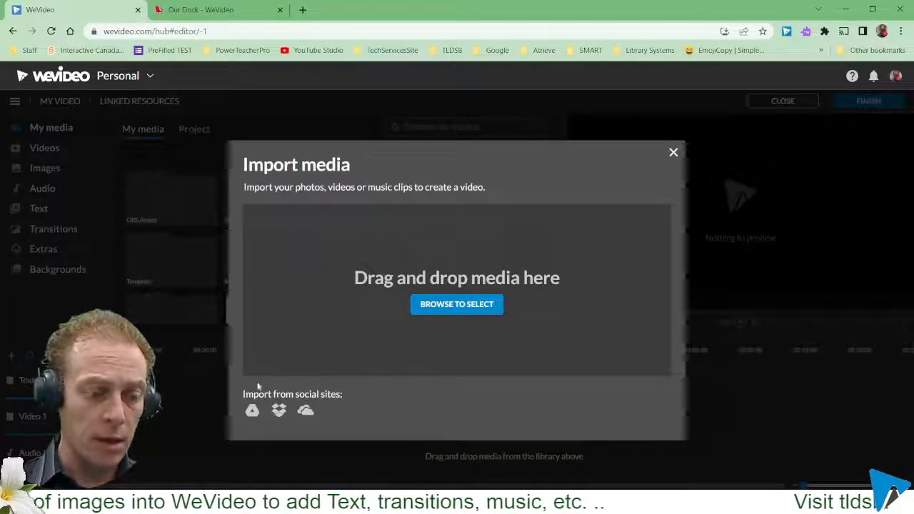
{"action": "left_click", "coordinate": [253, 413]}
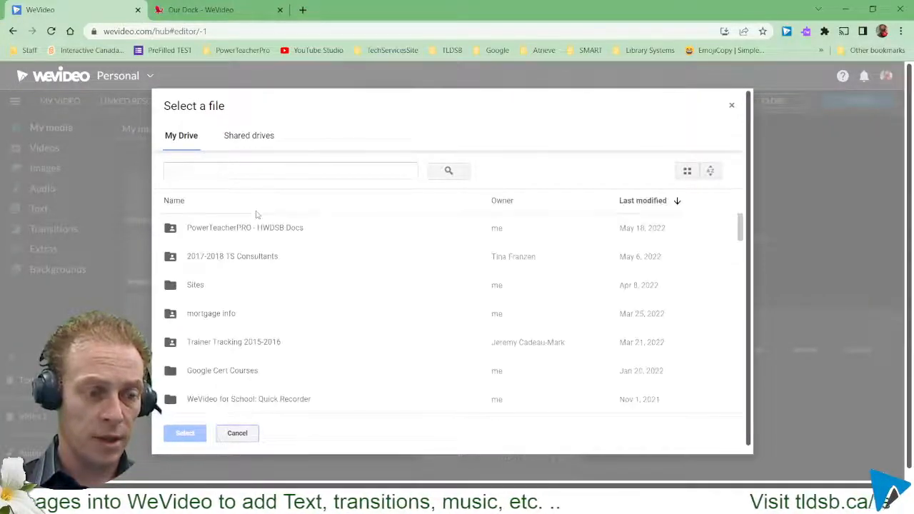
{"action": "left_click", "coordinate": [175, 206]}
{"action": "scroll", "coordinate": [297, 265], "scroll_direction": "down", "scroll_amount": 5}
{"action": "scroll", "coordinate": [298, 265], "scroll_direction": "down", "scroll_amount": 4}
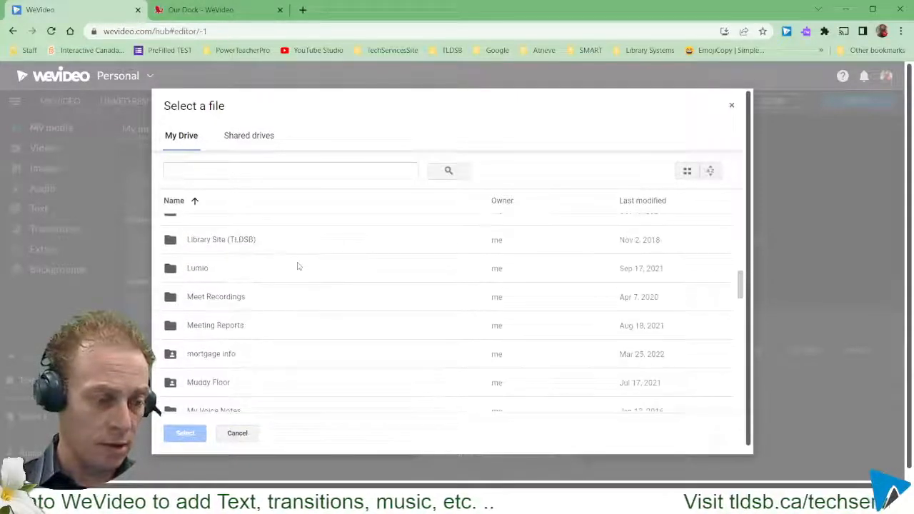
{"action": "scroll", "coordinate": [298, 265], "scroll_direction": "down", "scroll_amount": 4}
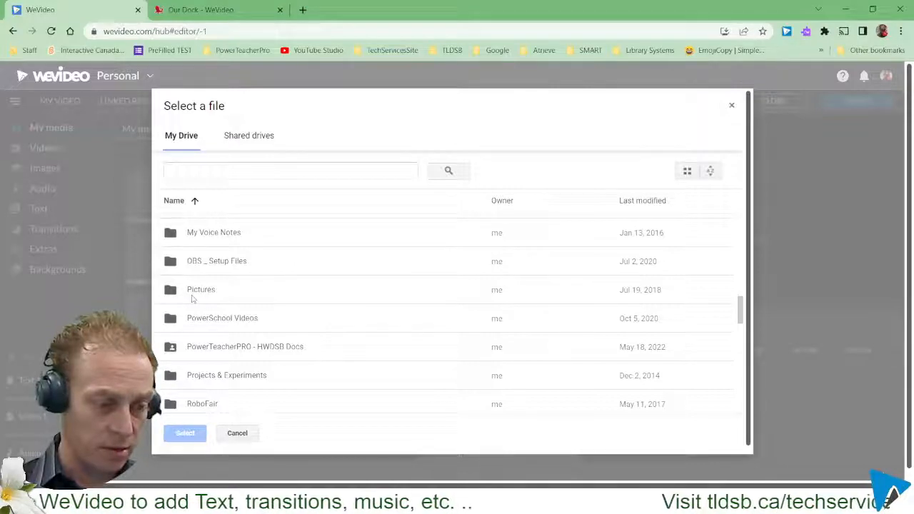
{"action": "double_click", "coordinate": [193, 293]}
{"action": "scroll", "coordinate": [389, 266], "scroll_direction": "down", "scroll_amount": 3}
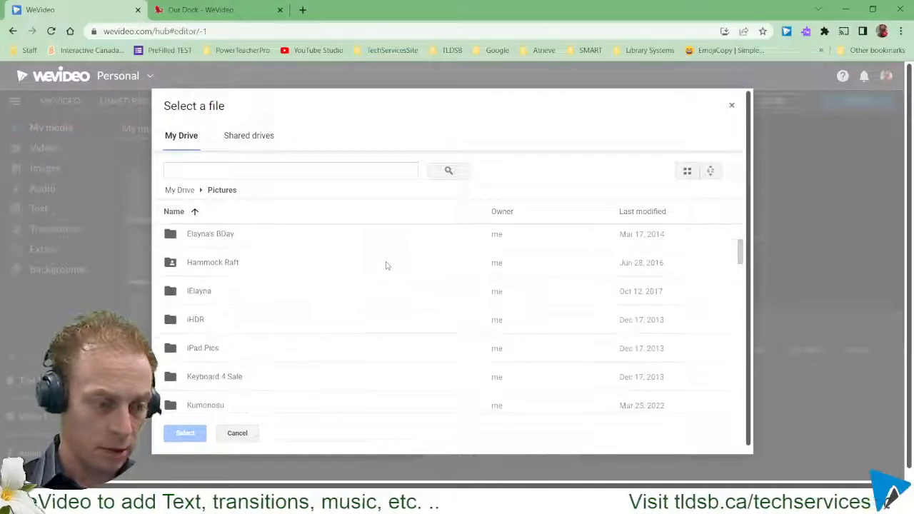
{"action": "double_click", "coordinate": [203, 321]}
{"action": "left_click_drag", "start_coordinate": [347, 245], "coordinate": [217, 397]}
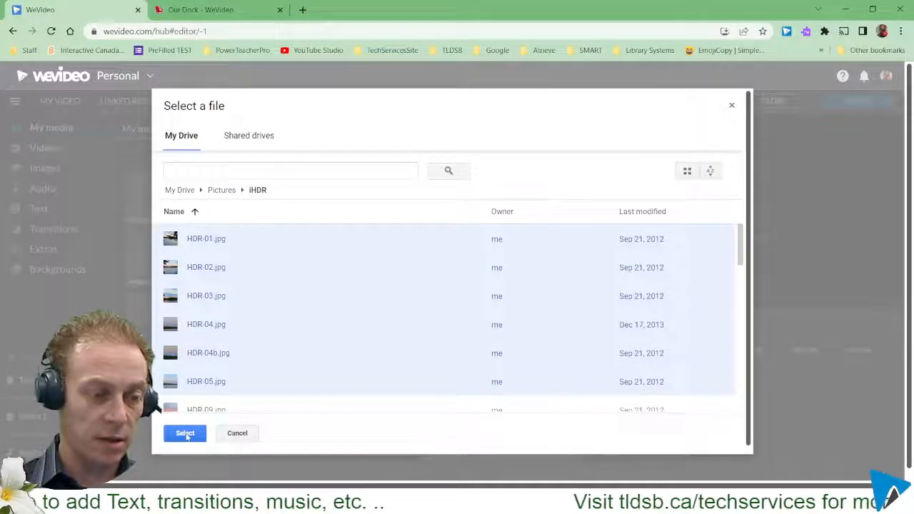
{"action": "left_click", "coordinate": [227, 193]}
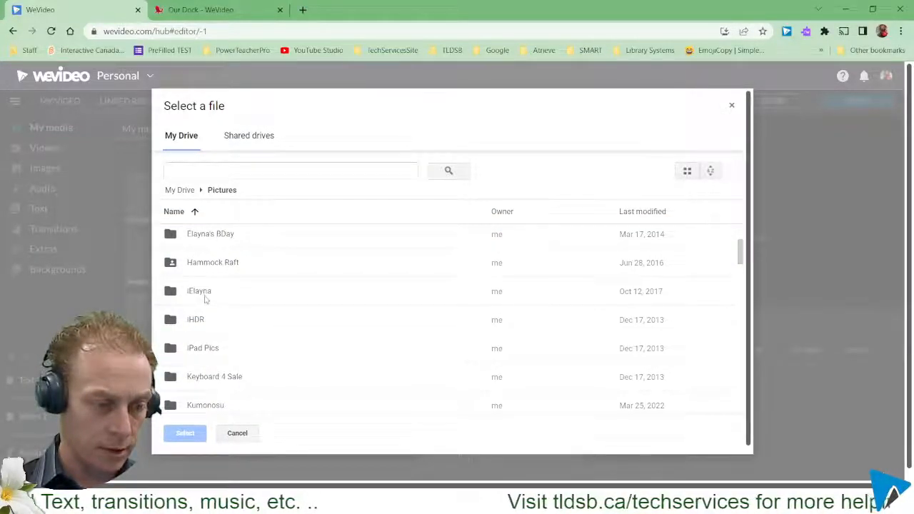
{"action": "double_click", "coordinate": [204, 321]}
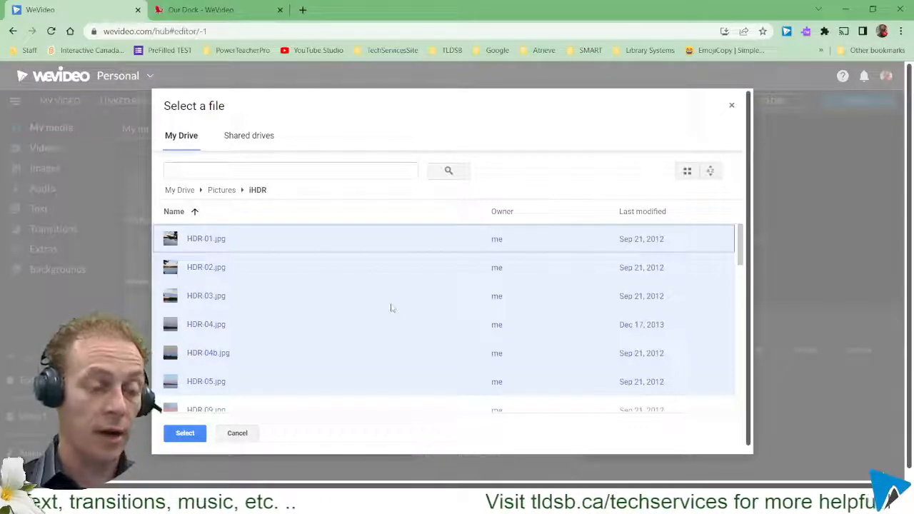
{"action": "left_click", "coordinate": [392, 305]}
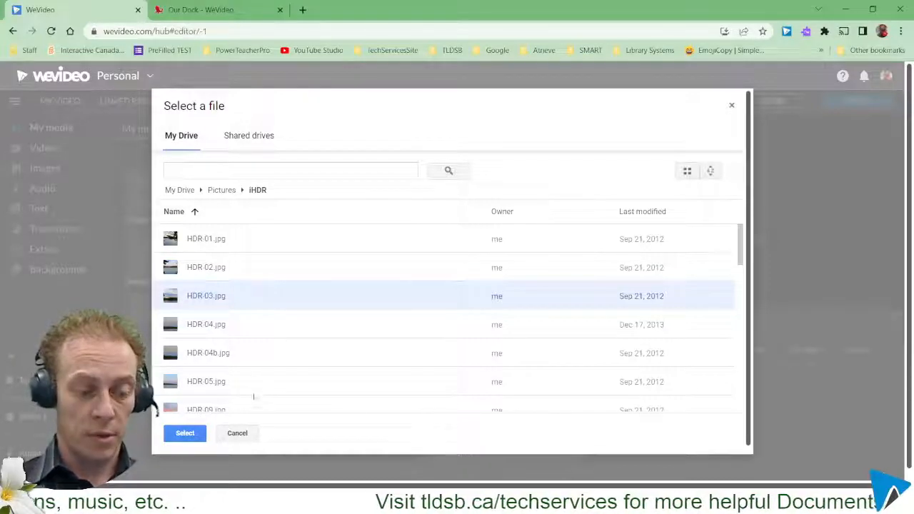
{"action": "left_click", "coordinate": [240, 435]}
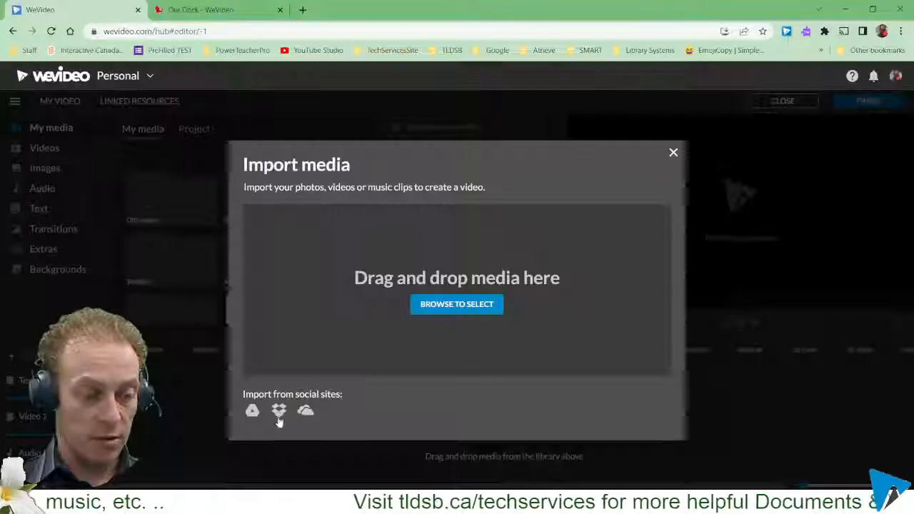
{"action": "left_click", "coordinate": [674, 153]}
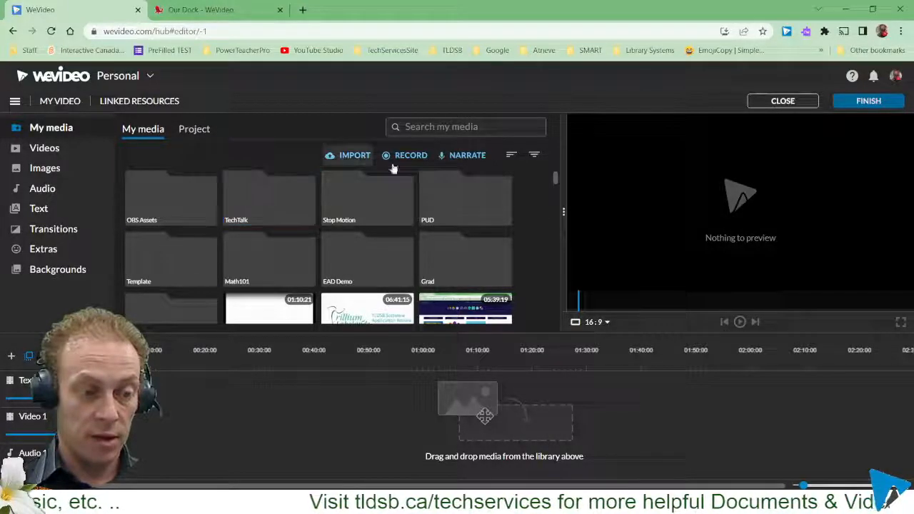
- Create a new folder named Yearbook Photos in My media
{"action": "right_click", "coordinate": [527, 220]}
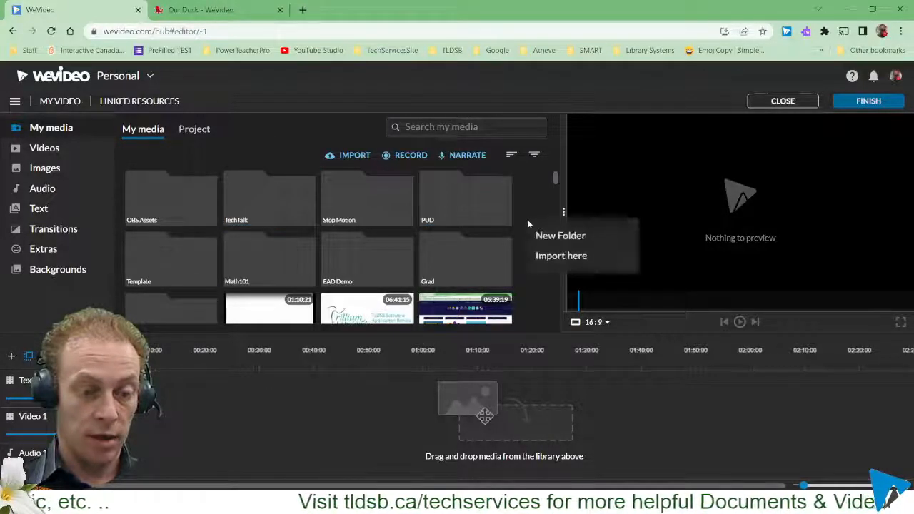
{"action": "left_click", "coordinate": [571, 236]}
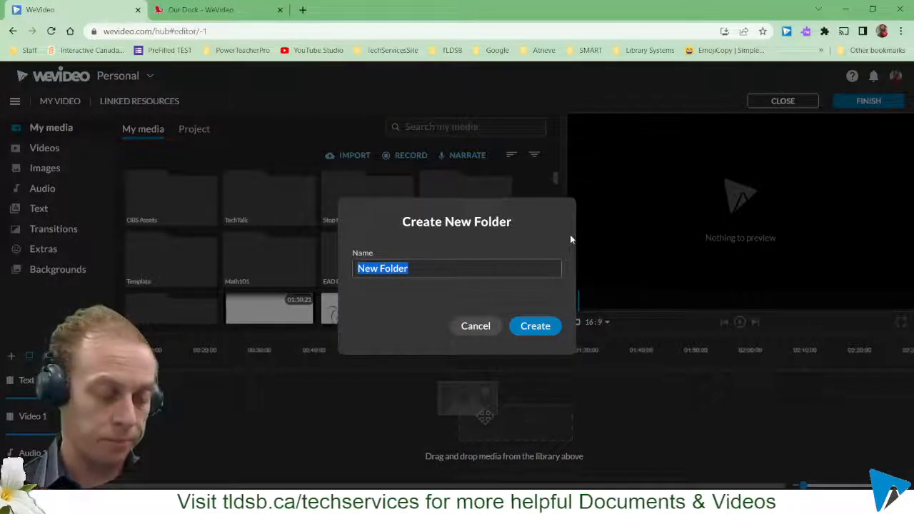
{"action": "type", "text": "S"}
{"action": "key", "text": "BackSpace"}
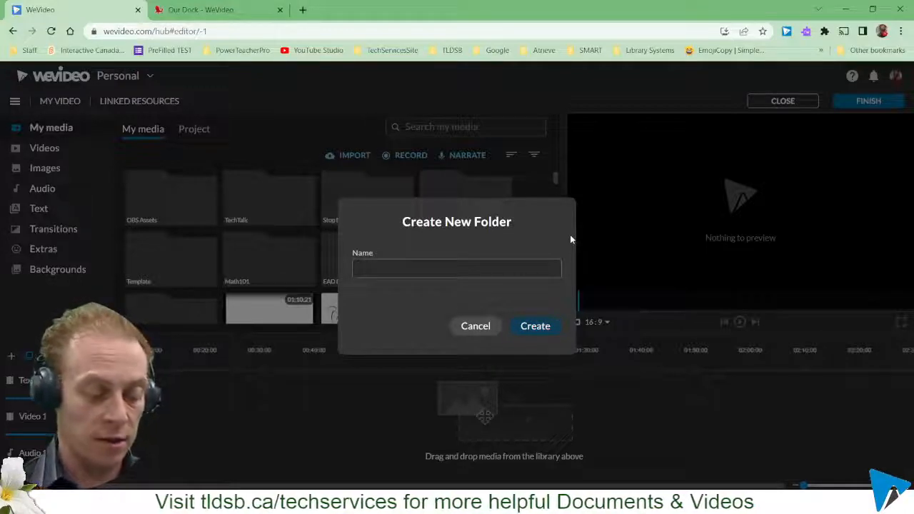
{"action": "type", "text": "Ye"}
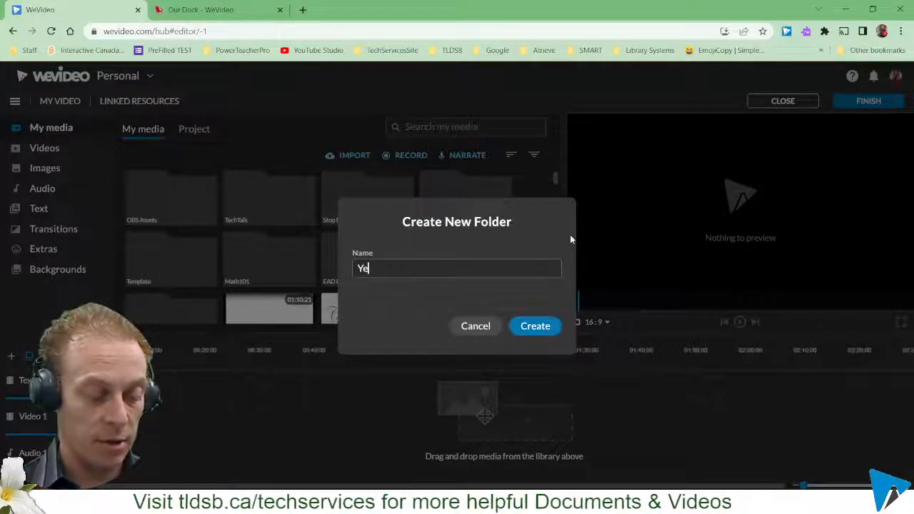
{"action": "type", "text": "arbook Photos"}
{"action": "left_click", "coordinate": [542, 328]}
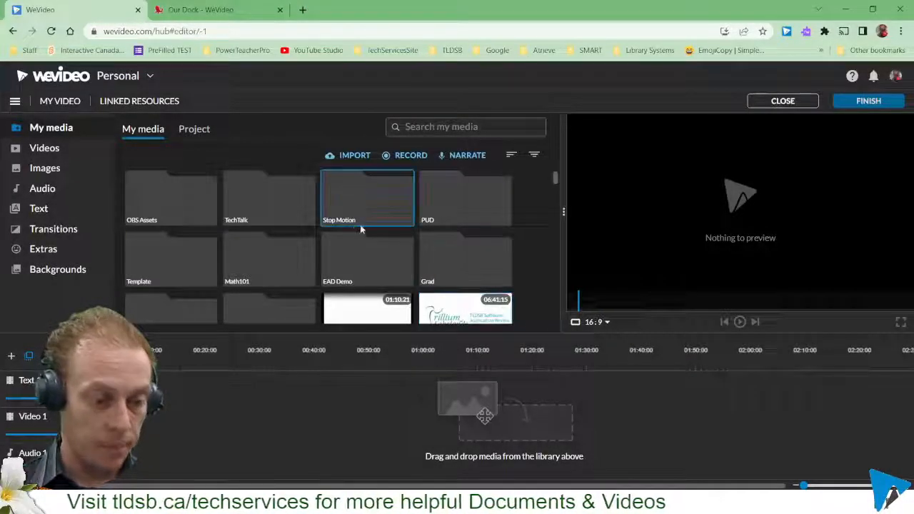
- Import all the HDR images from the Pictures > iHDR folder on Google Drive into the Yearbook Photos folder
{"action": "scroll", "coordinate": [400, 239], "scroll_direction": "down", "scroll_amount": 1}
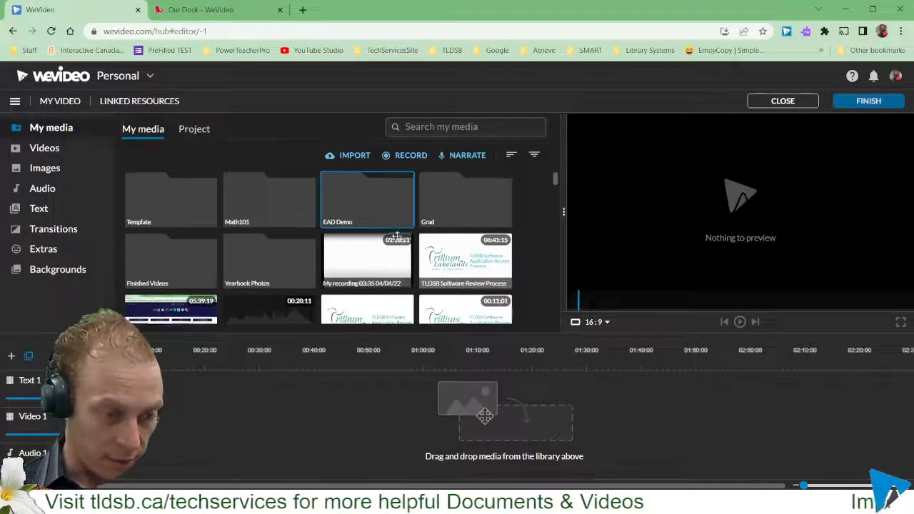
{"action": "left_click", "coordinate": [247, 263]}
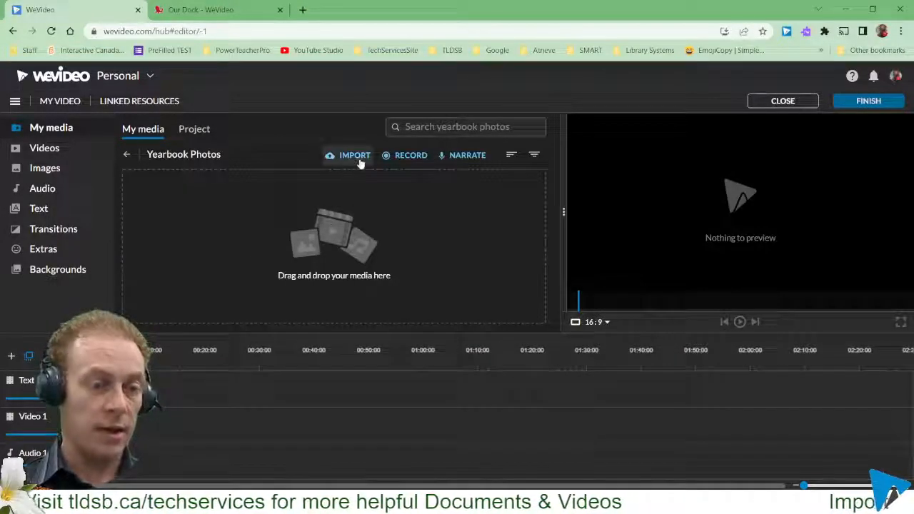
{"action": "left_click", "coordinate": [359, 158]}
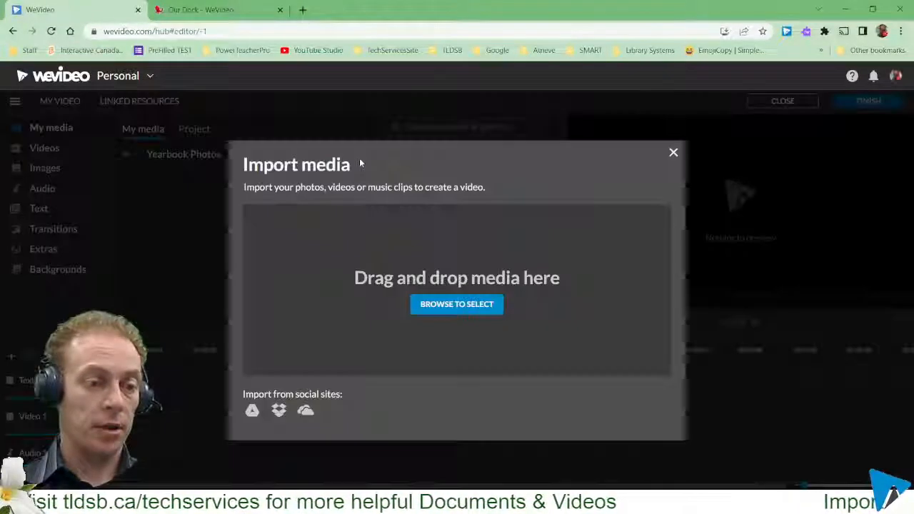
{"action": "left_click", "coordinate": [253, 410]}
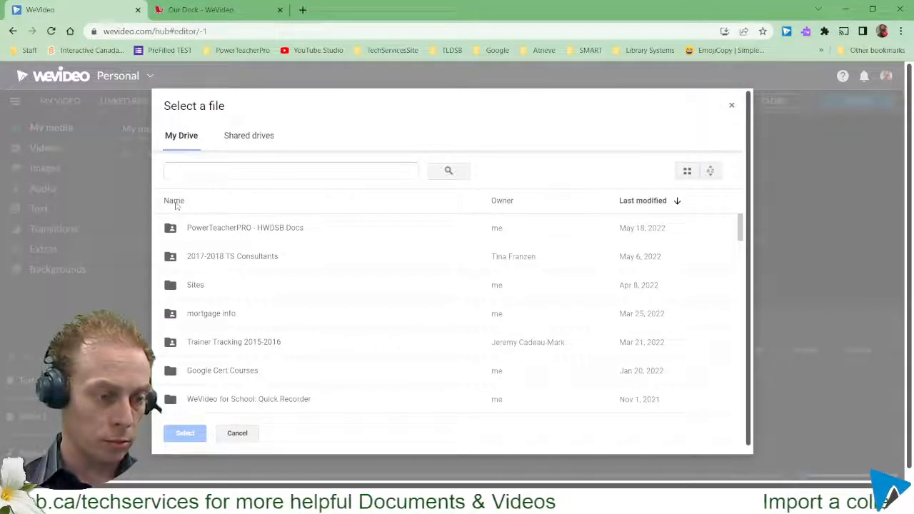
{"action": "left_click", "coordinate": [175, 201]}
{"action": "scroll", "coordinate": [296, 245], "scroll_direction": "down", "scroll_amount": 5}
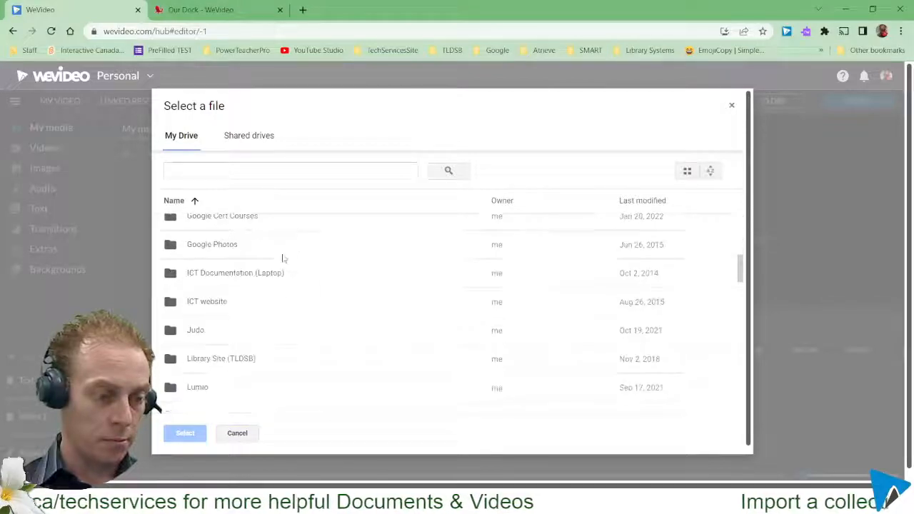
{"action": "scroll", "coordinate": [199, 333], "scroll_direction": "down", "scroll_amount": 4}
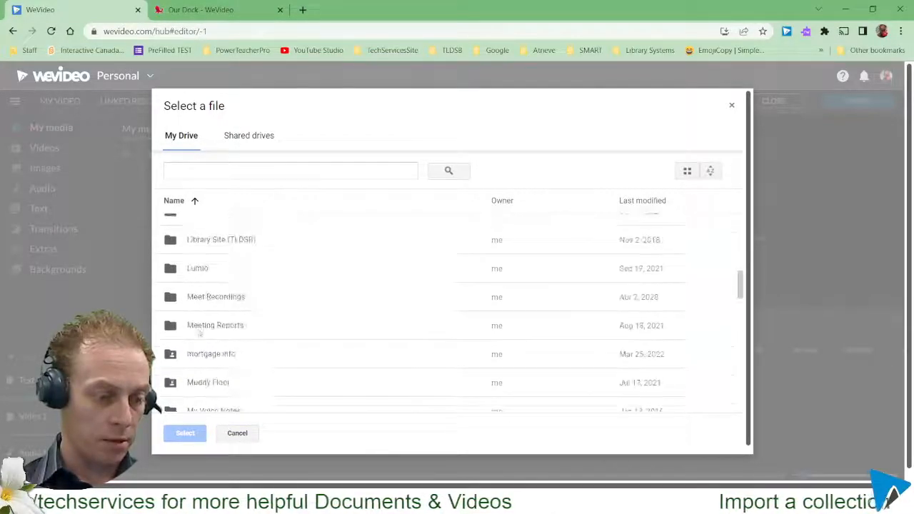
{"action": "double_click", "coordinate": [199, 359]}
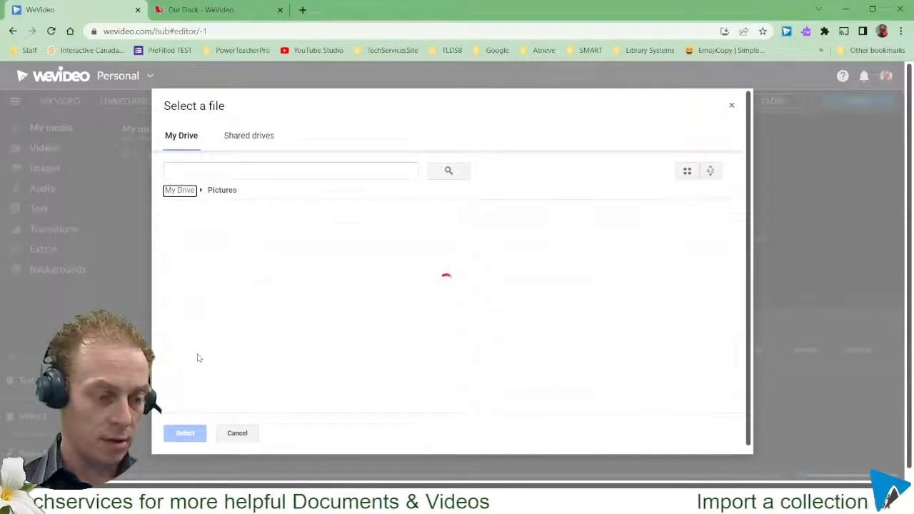
{"action": "scroll", "coordinate": [280, 321], "scroll_direction": "down", "scroll_amount": 2}
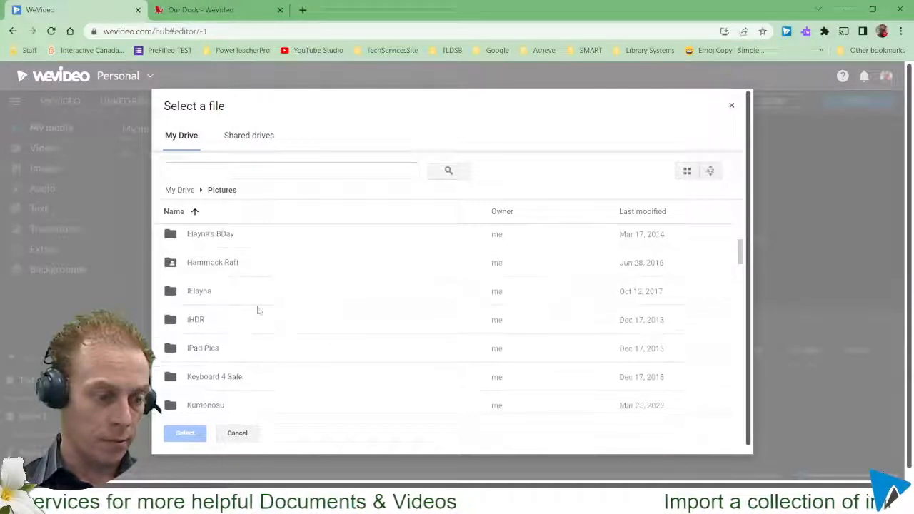
{"action": "double_click", "coordinate": [194, 319]}
{"action": "left_click_drag", "start_coordinate": [302, 239], "coordinate": [165, 417]}
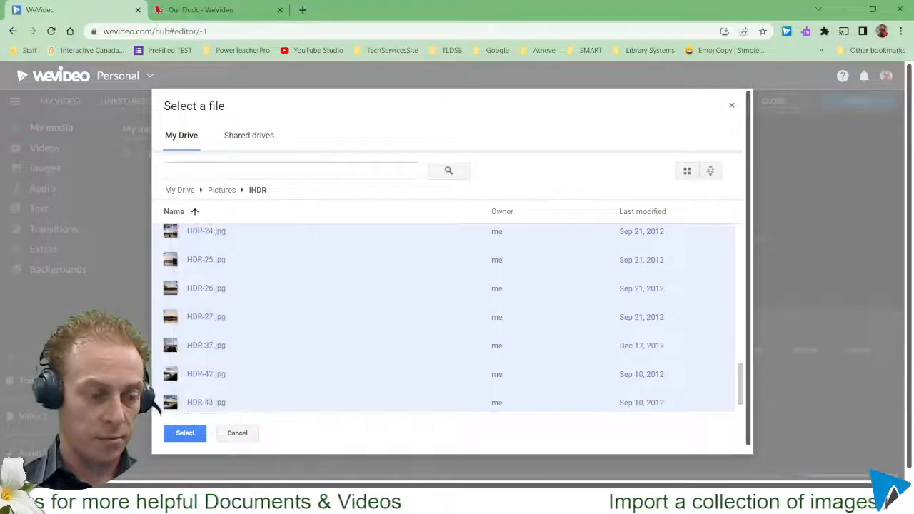
{"action": "left_click", "coordinate": [189, 438]}
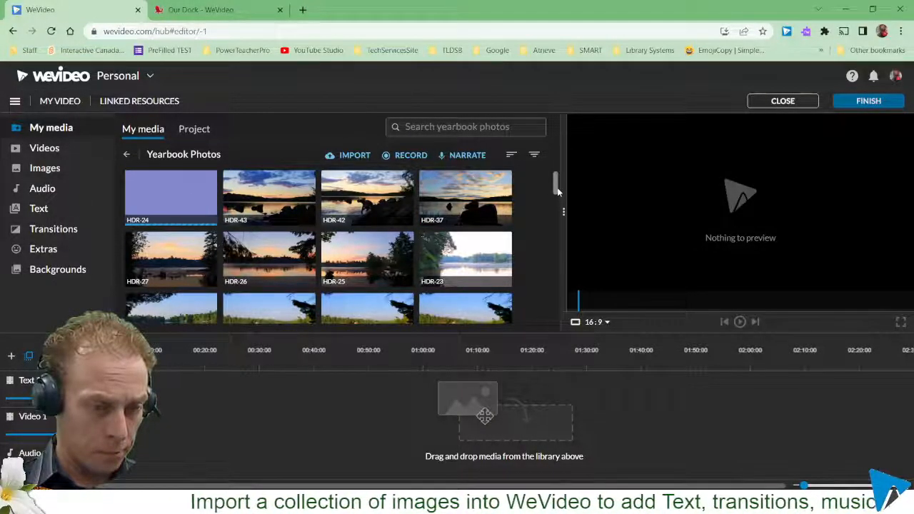
- Delete the images HDR-21b and HDR-21 from the Yearbook Photos folder
{"action": "left_click_drag", "start_coordinate": [557, 192], "coordinate": [557, 212]}
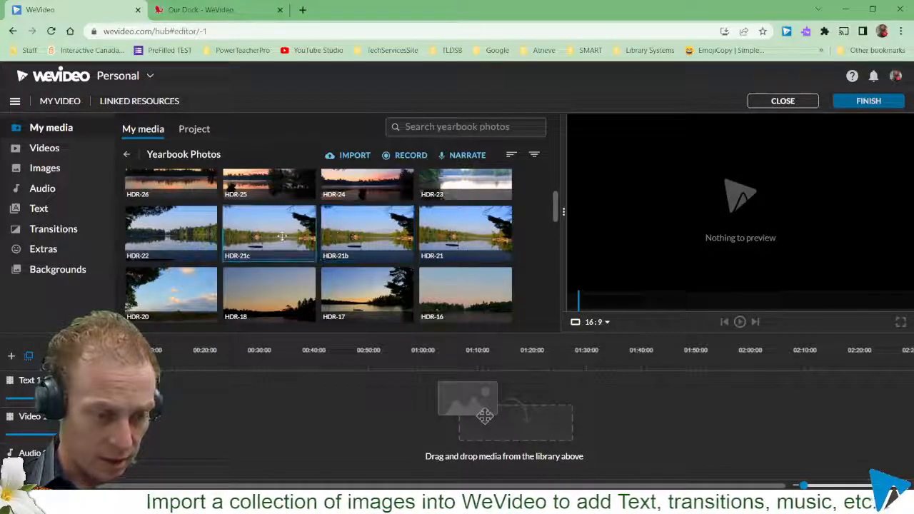
{"action": "left_click_drag", "start_coordinate": [532, 236], "coordinate": [333, 243]}
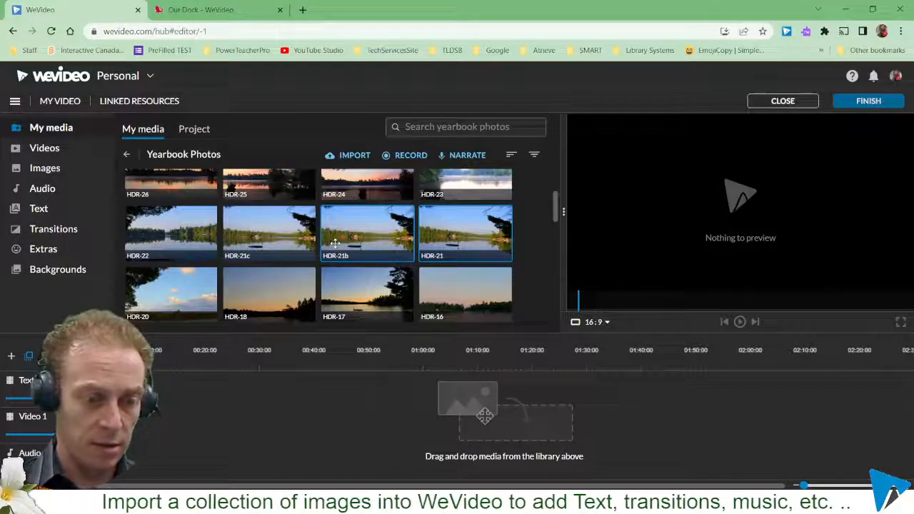
{"action": "left_click", "coordinate": [357, 279]}
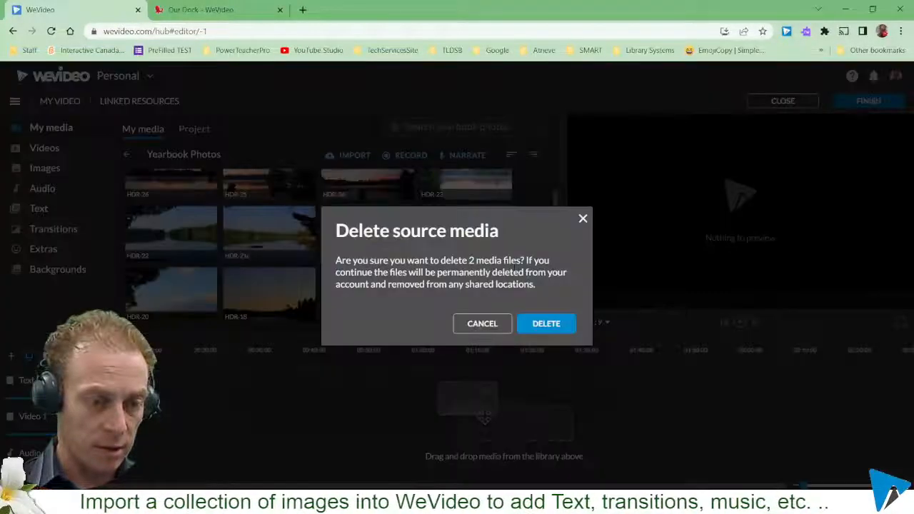
{"action": "left_click", "coordinate": [555, 319]}
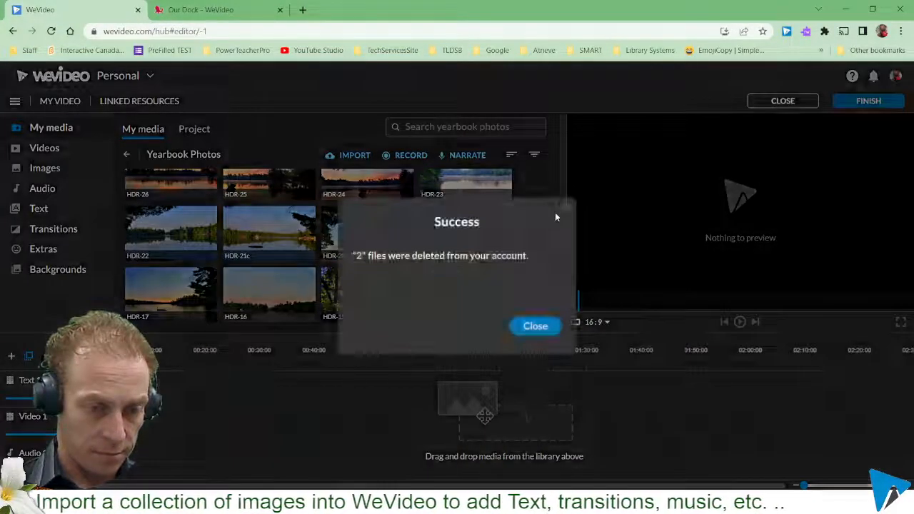
- Close the deletion notice and look through the remaining images in the Yearbook Photos folder
{"action": "left_click", "coordinate": [537, 328]}
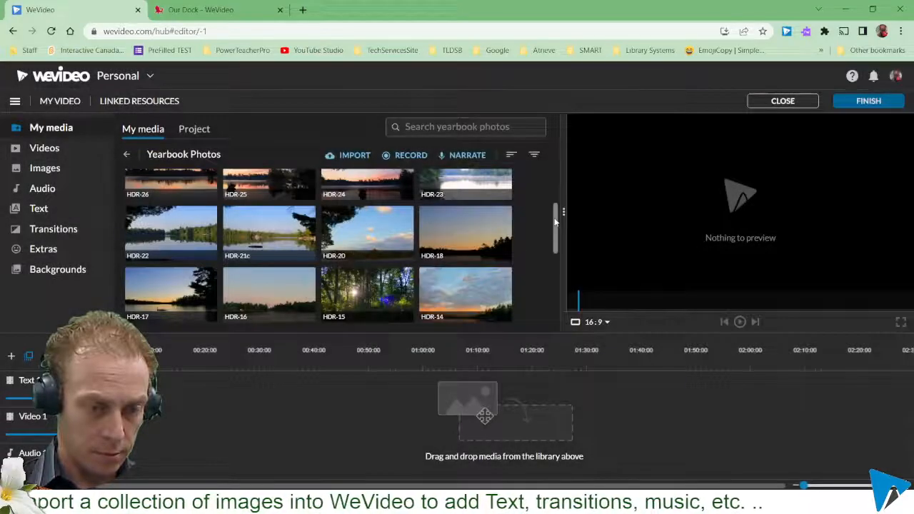
{"action": "scroll", "coordinate": [553, 247], "scroll_direction": "down", "scroll_amount": 2}
{"action": "scroll", "coordinate": [553, 247], "scroll_direction": "down", "scroll_amount": 2}
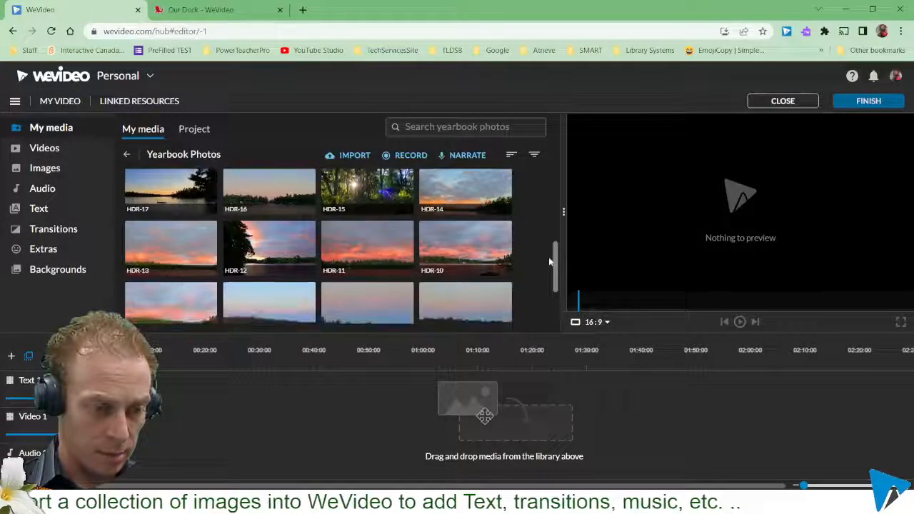
{"action": "scroll", "coordinate": [549, 264], "scroll_direction": "down", "scroll_amount": 2}
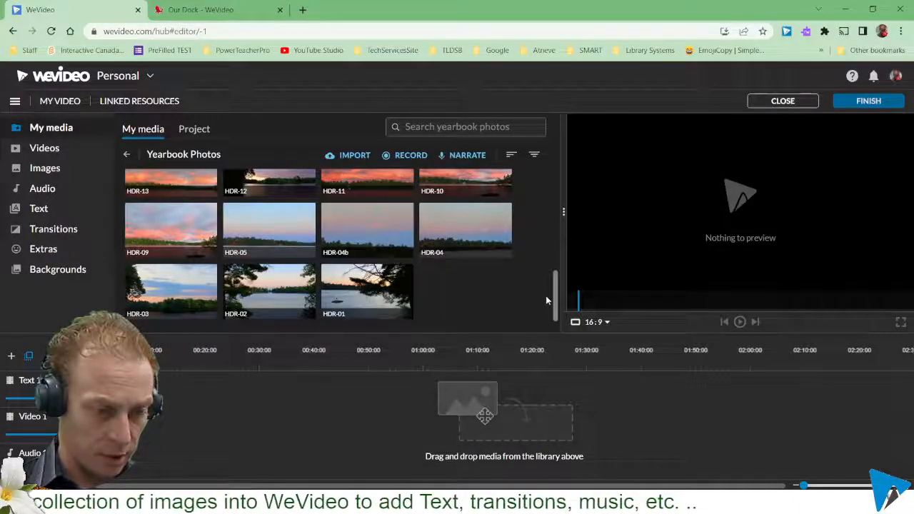
{"action": "left_click_drag", "start_coordinate": [555, 294], "coordinate": [559, 167]}
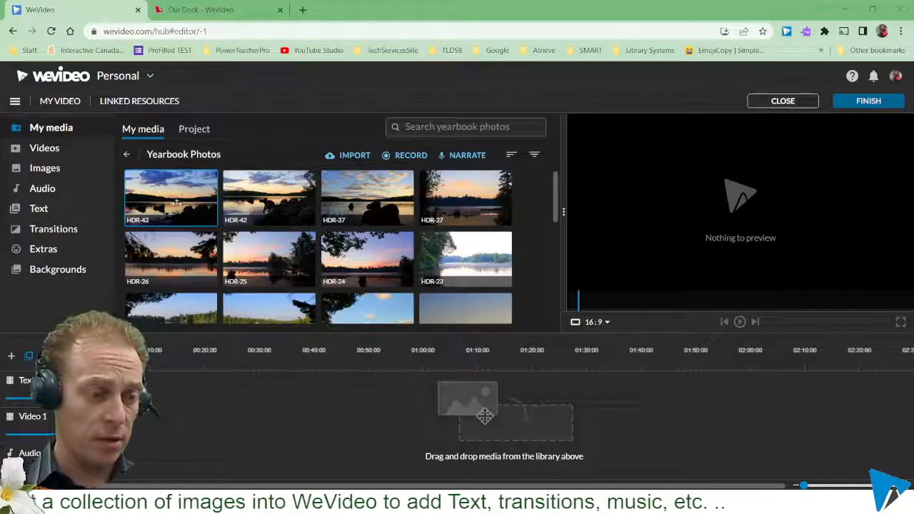
- Place the HDR-43 image on the Video 1 track and remove it from the timeline
{"action": "left_click_drag", "start_coordinate": [485, 416], "coordinate": [136, 426]}
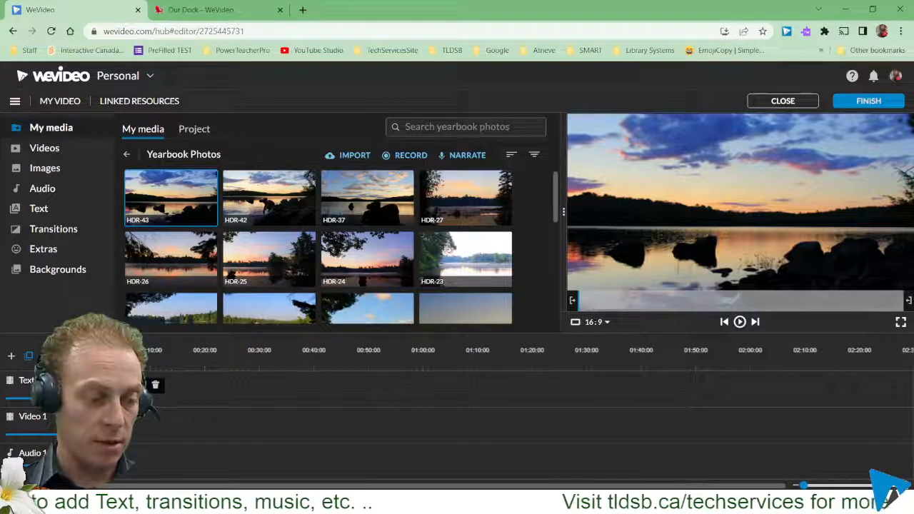
{"action": "left_click", "coordinate": [155, 385]}
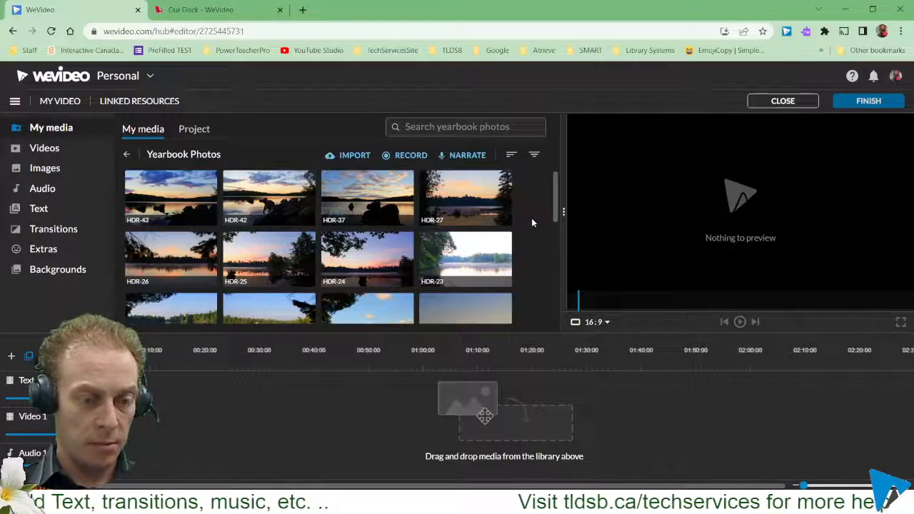
- Try to select all the images in the Yearbook Photos folder with a selection area around the thumbnails
{"action": "left_click_drag", "start_coordinate": [536, 197], "coordinate": [154, 337]}
{"action": "scroll", "coordinate": [548, 236], "scroll_direction": "down", "scroll_amount": 3}
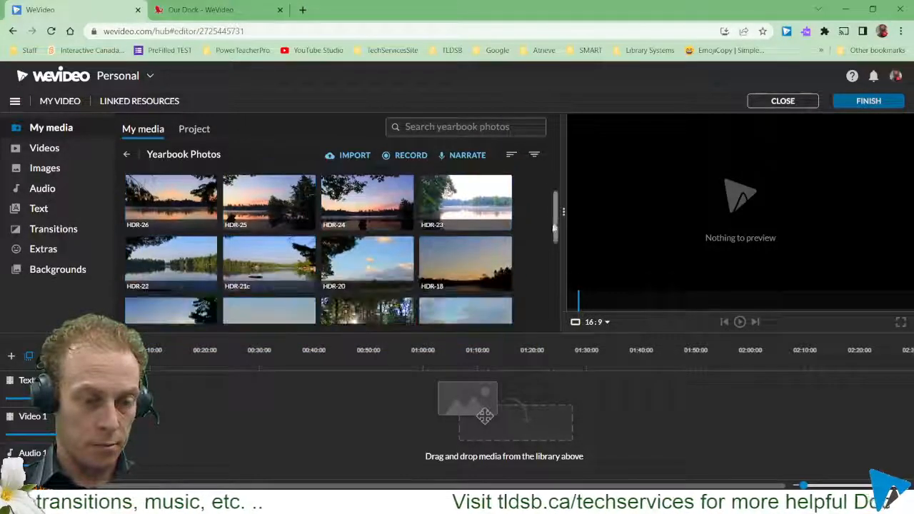
{"action": "scroll", "coordinate": [547, 256], "scroll_direction": "down", "scroll_amount": 1}
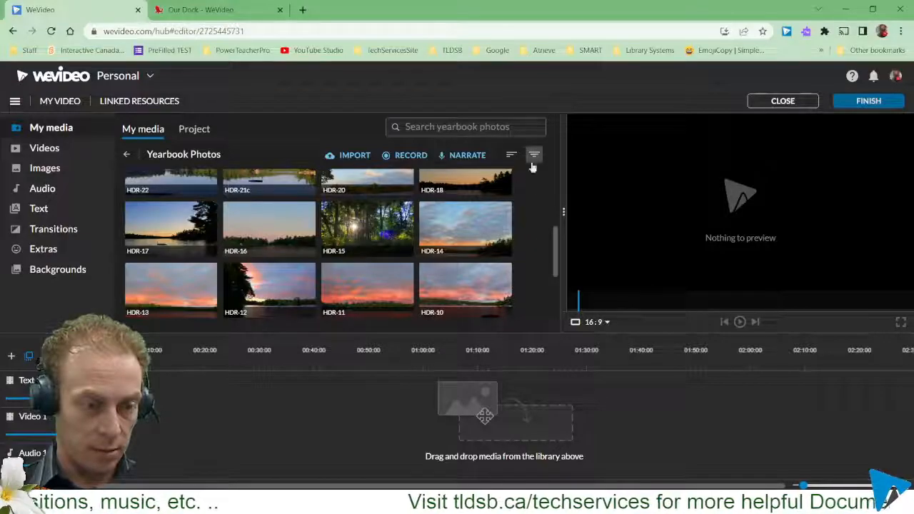
{"action": "scroll", "coordinate": [532, 248], "scroll_direction": "down", "scroll_amount": 3}
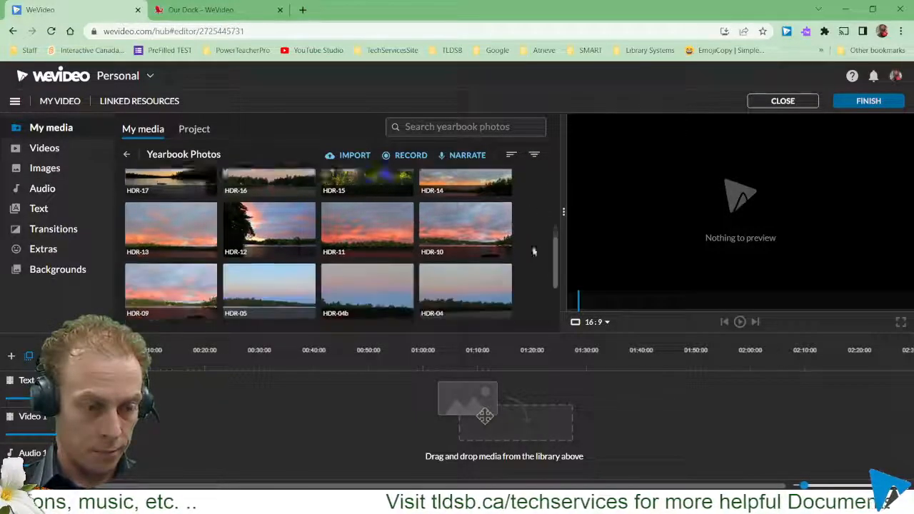
{"action": "left_click_drag", "start_coordinate": [503, 300], "coordinate": [143, 185]}
{"action": "left_click_drag", "start_coordinate": [533, 204], "coordinate": [126, 314]}
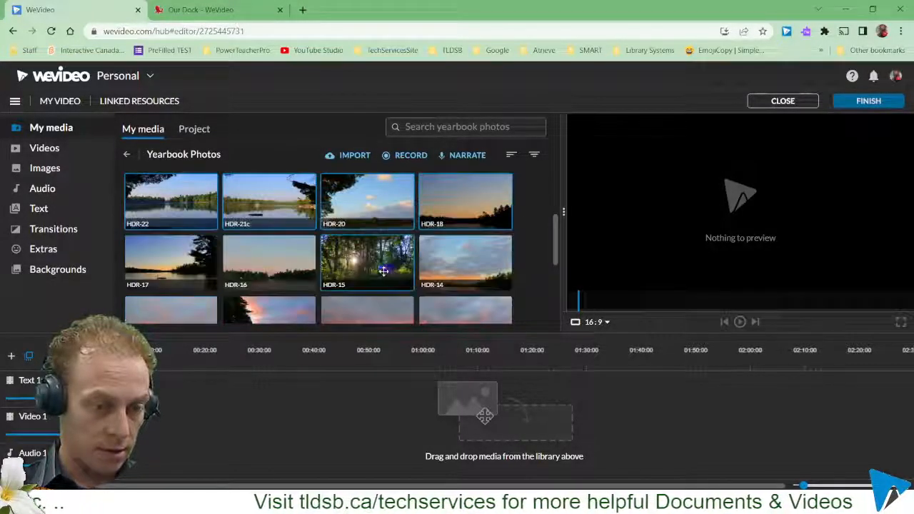
{"action": "left_click_drag", "start_coordinate": [556, 258], "coordinate": [561, 193]}
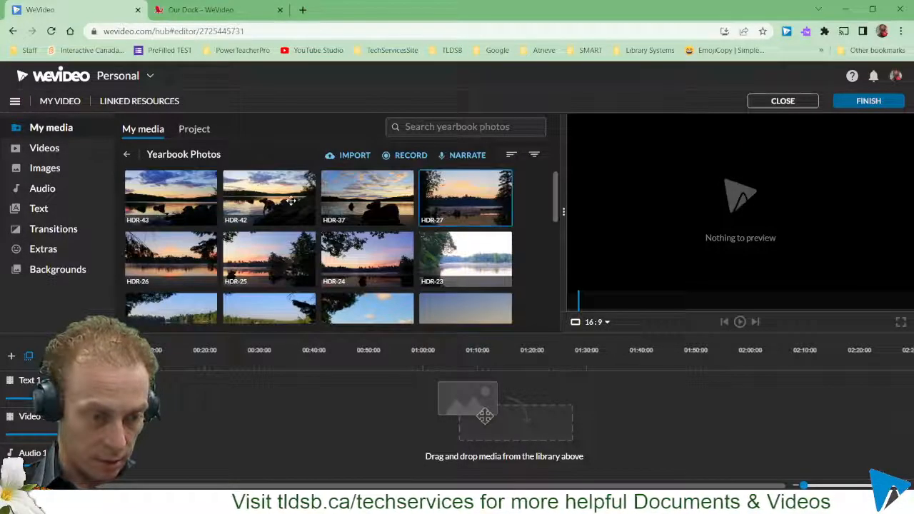
- Try to select the whole range of images from HDR-43 to HDR-01
{"action": "left_click", "coordinate": [165, 203]}
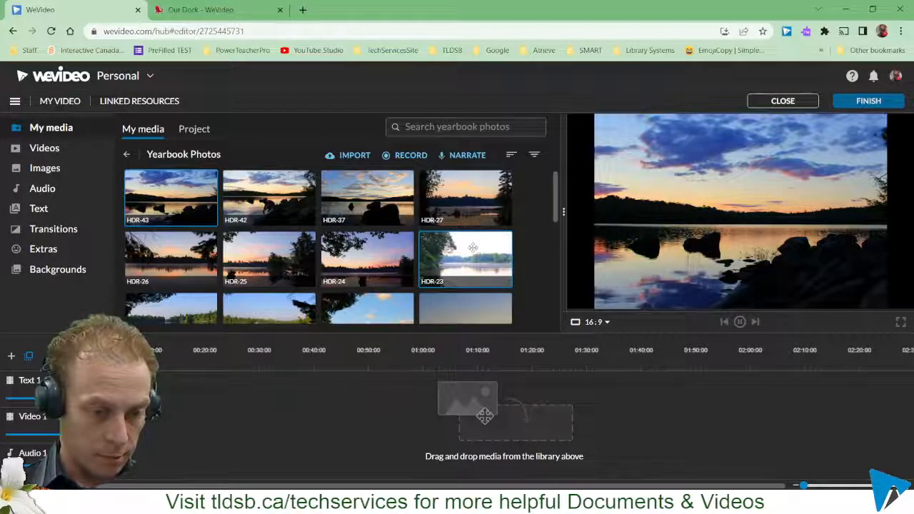
{"action": "left_click_drag", "start_coordinate": [557, 207], "coordinate": [557, 296]}
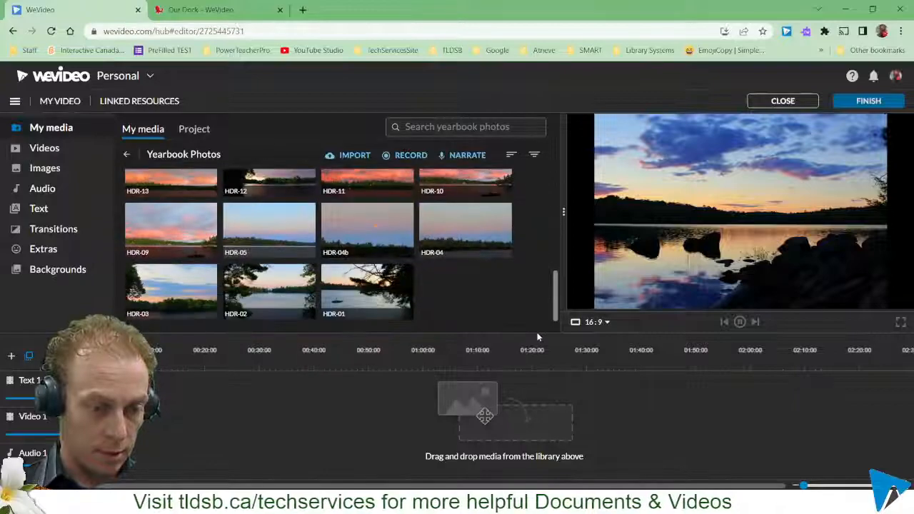
{"action": "left_click", "coordinate": [339, 273]}
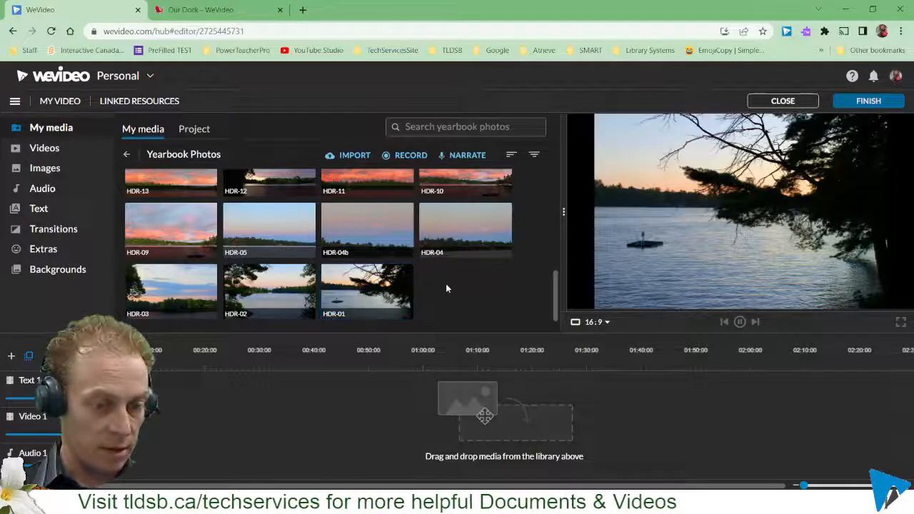
{"action": "right_click", "coordinate": [454, 287]}
{"action": "left_click", "coordinate": [437, 278]}
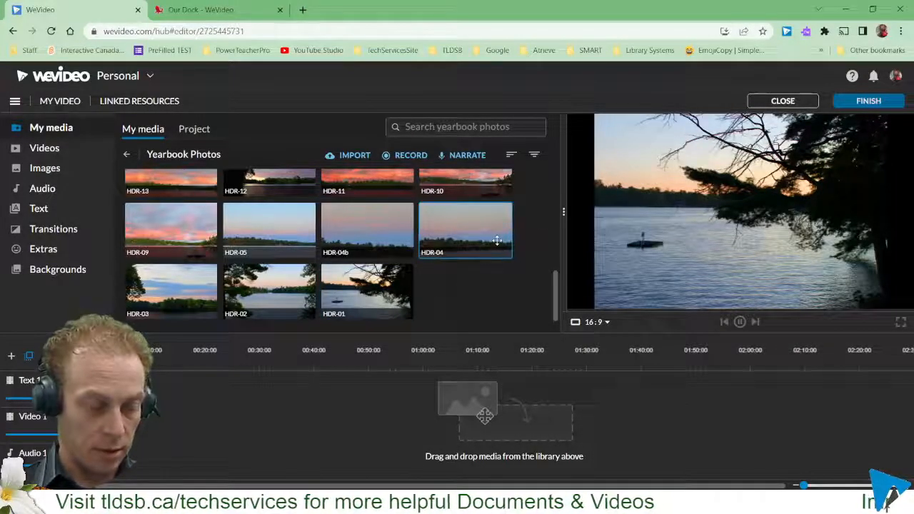
- Add the images HDR-43 through HDR-18 in sequence to the Video 1 track and pause the preview playback
{"action": "left_click_drag", "start_coordinate": [472, 287], "coordinate": [156, 171]}
{"action": "left_click_drag", "start_coordinate": [557, 316], "coordinate": [561, 277]}
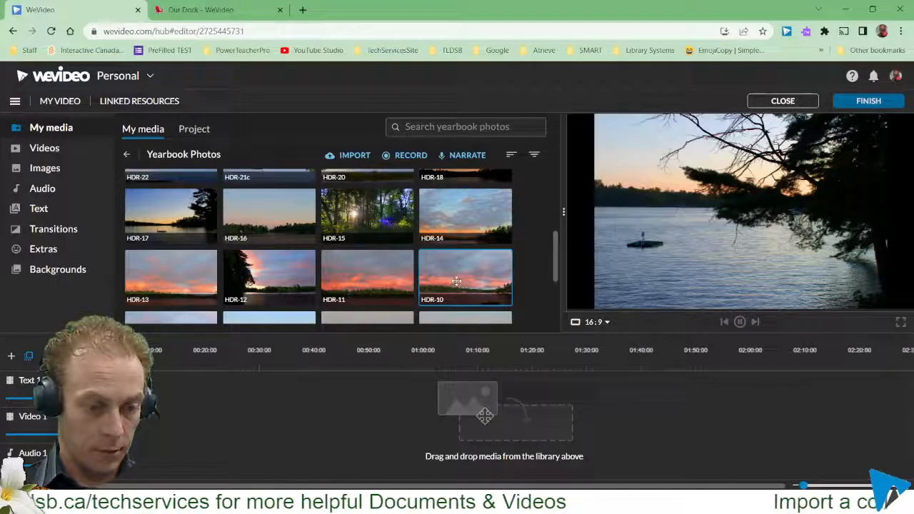
{"action": "left_click_drag", "start_coordinate": [558, 275], "coordinate": [150, 425]}
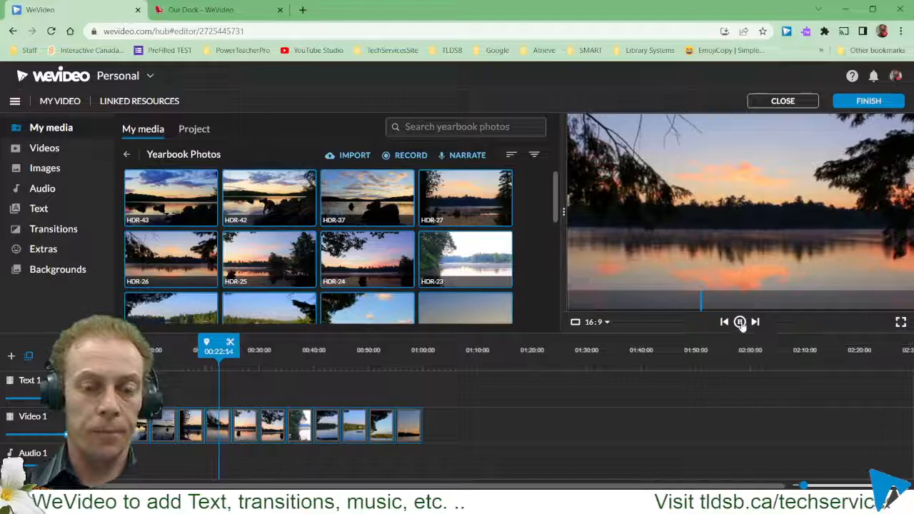
{"action": "left_click", "coordinate": [740, 322]}
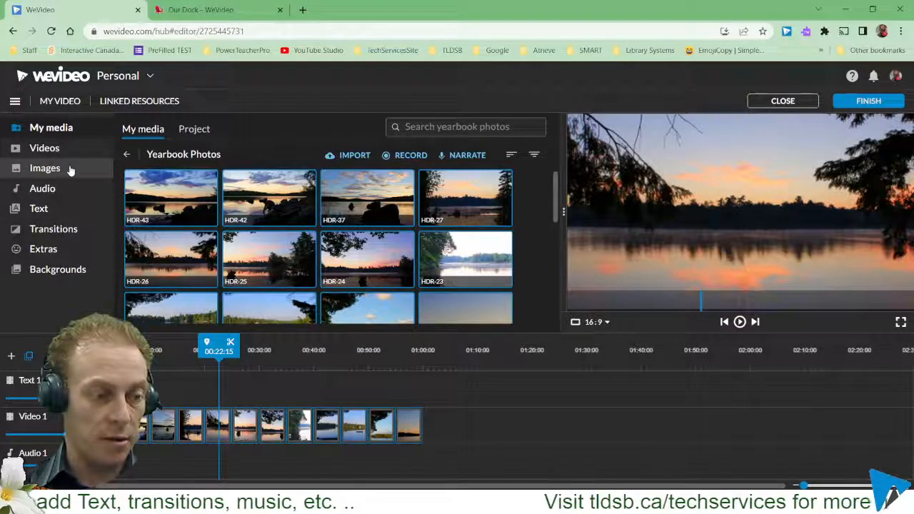
- Look through the Seasonal text templates and preview the black Class of 2020 graduation title with the diploma
{"action": "left_click", "coordinate": [55, 212]}
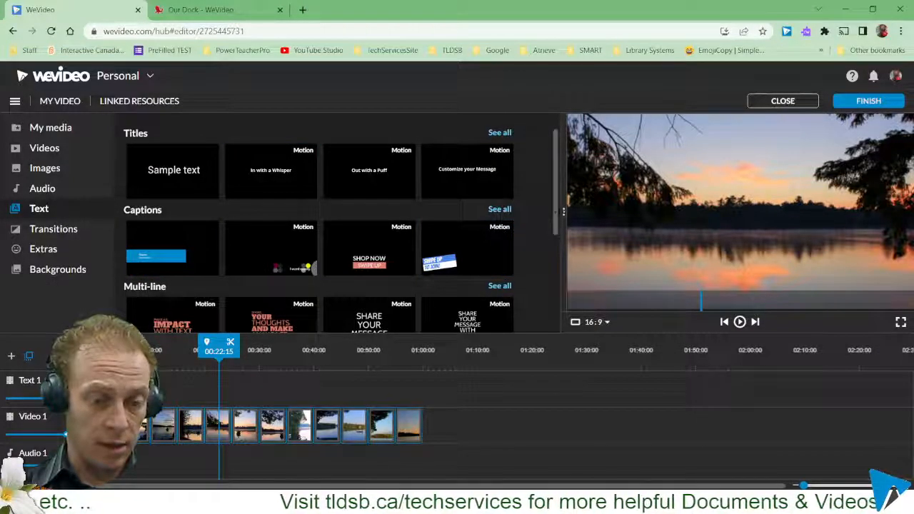
{"action": "left_click_drag", "start_coordinate": [556, 225], "coordinate": [551, 322]}
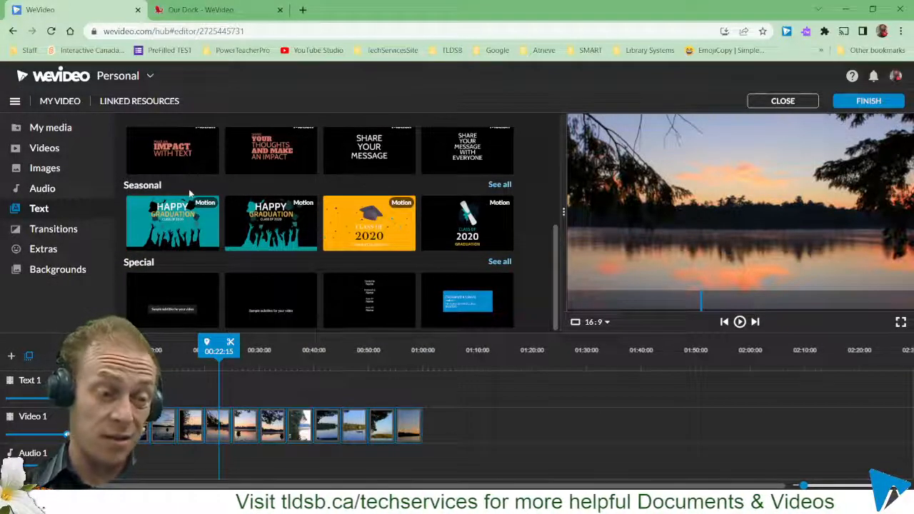
{"action": "left_click", "coordinate": [502, 185]}
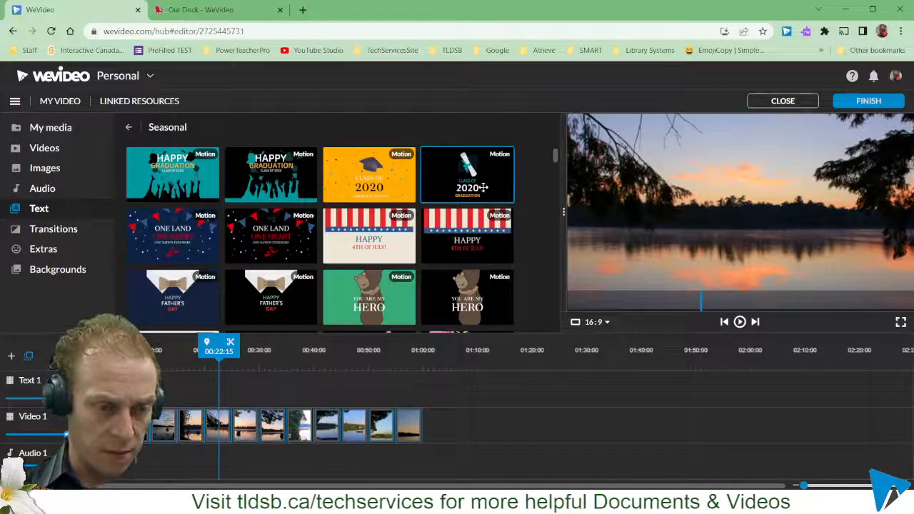
{"action": "left_click", "coordinate": [484, 185]}
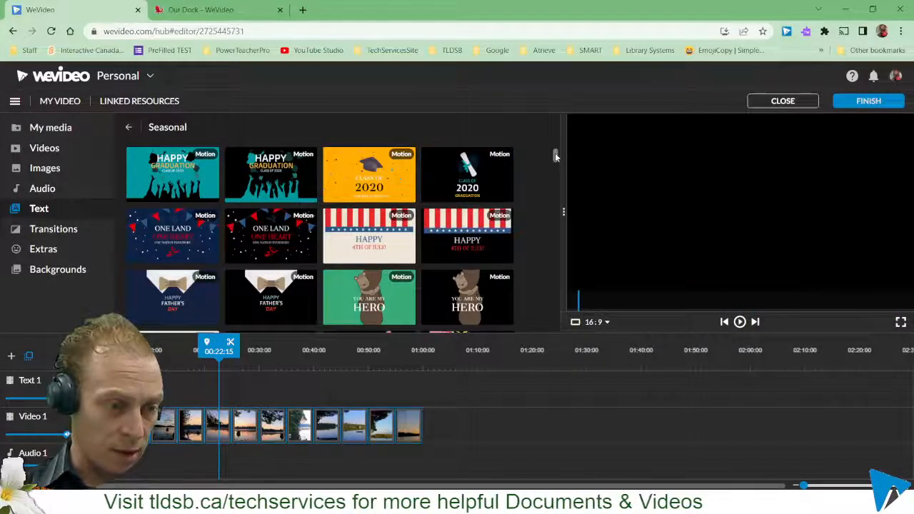
{"action": "left_click_drag", "start_coordinate": [555, 153], "coordinate": [553, 172]}
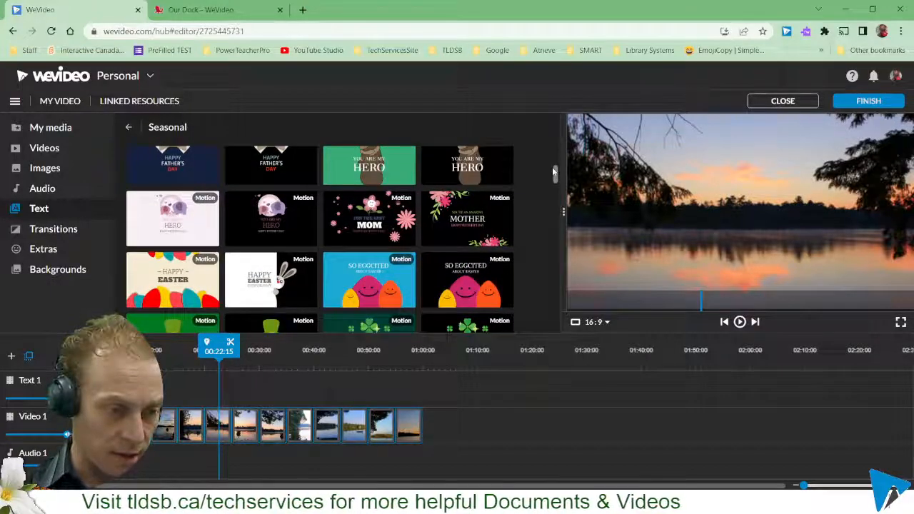
{"action": "scroll", "coordinate": [550, 185], "scroll_direction": "down", "scroll_amount": 5}
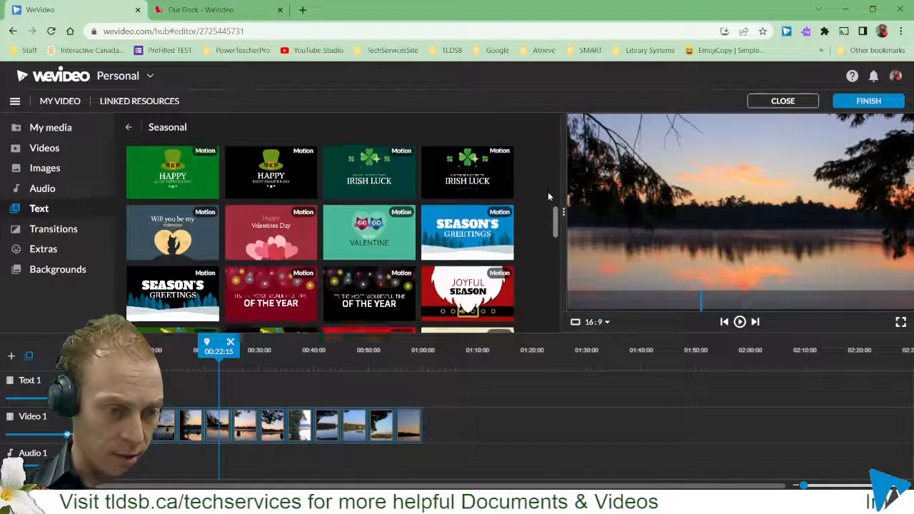
{"action": "scroll", "coordinate": [549, 208], "scroll_direction": "down", "scroll_amount": 3}
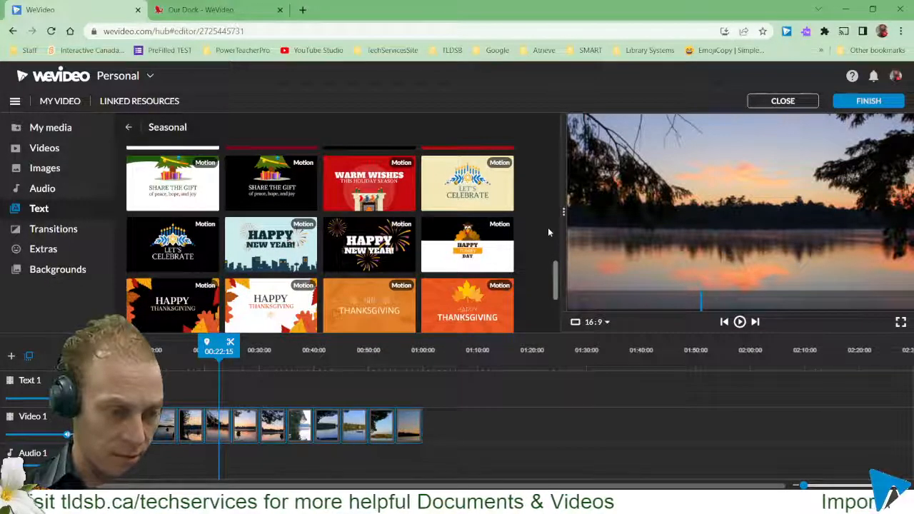
{"action": "scroll", "coordinate": [548, 227], "scroll_direction": "up", "scroll_amount": 10}
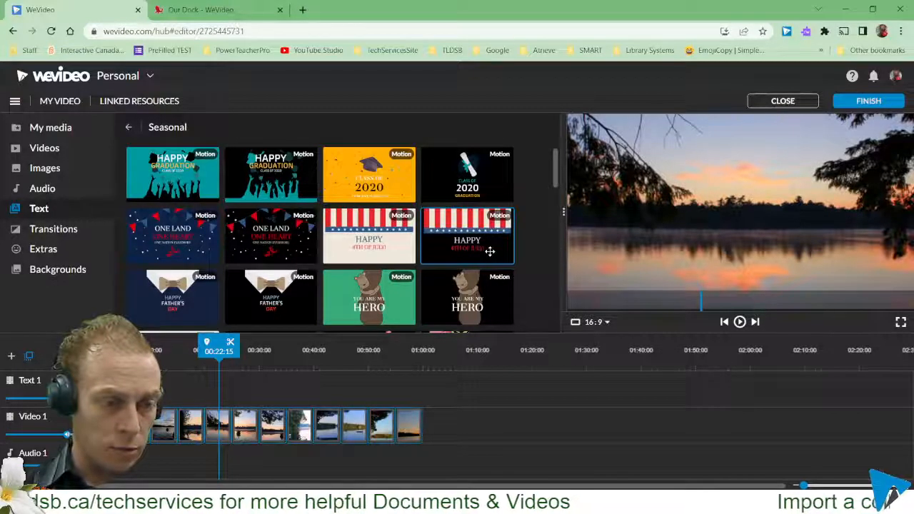
- Insert the teal Happy Graduation motion title at the start of the Video 1 track with Insert and push, and play it
{"action": "left_click", "coordinate": [155, 171]}
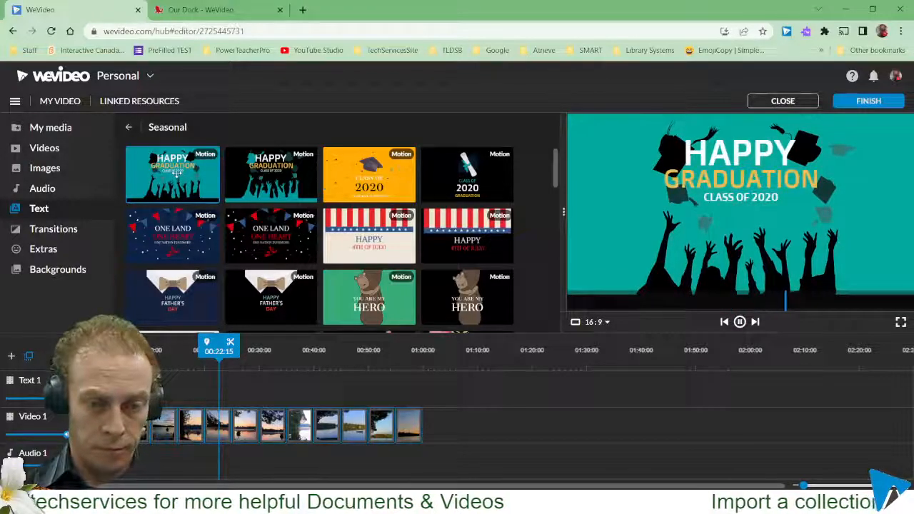
{"action": "left_click_drag", "start_coordinate": [179, 175], "coordinate": [171, 429]}
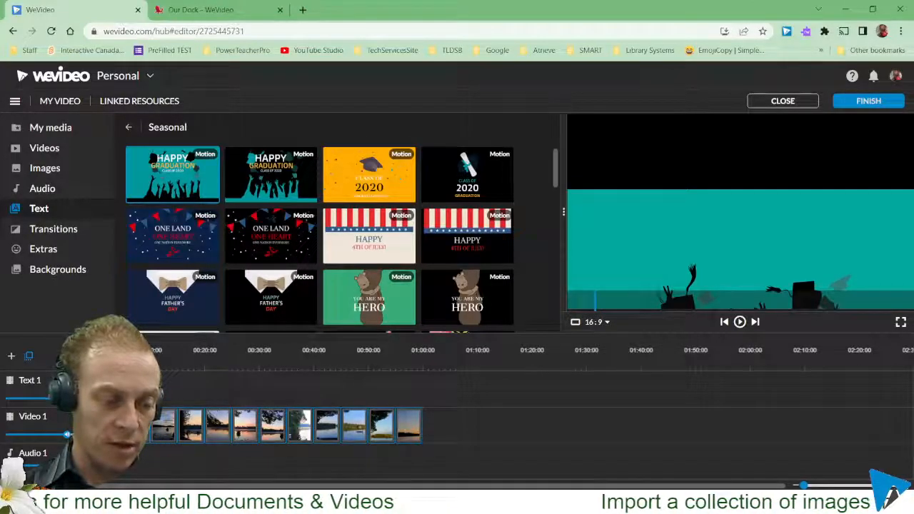
{"action": "mouse_move", "coordinate": [154, 436]}
{"action": "left_mouse_down"}
{"action": "mouse_move", "coordinate": [275, 428]}
{"action": "mouse_move", "coordinate": [157, 428]}
{"action": "left_mouse_up"}
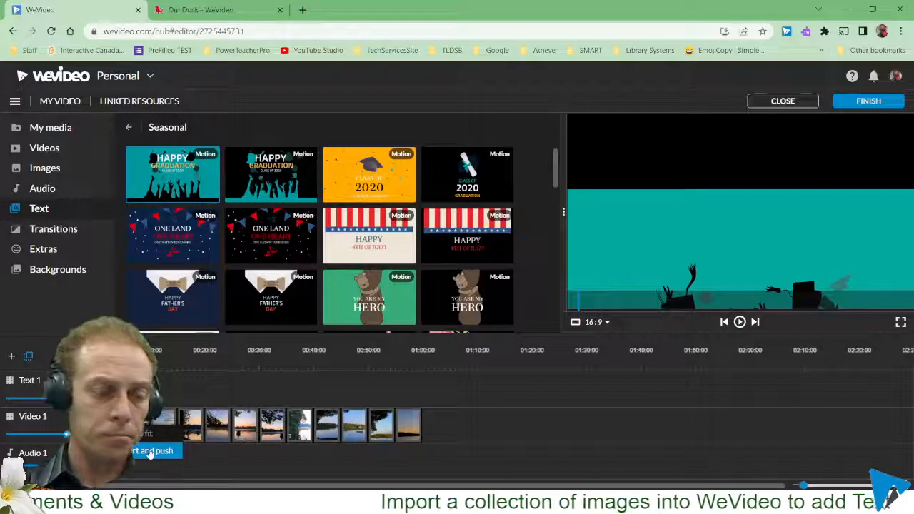
{"action": "left_click", "coordinate": [149, 451]}
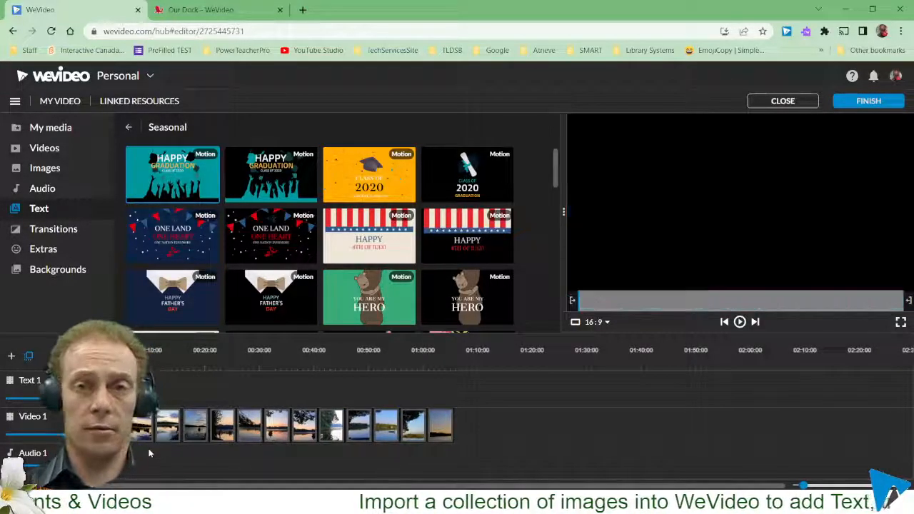
{"action": "left_click", "coordinate": [740, 323]}
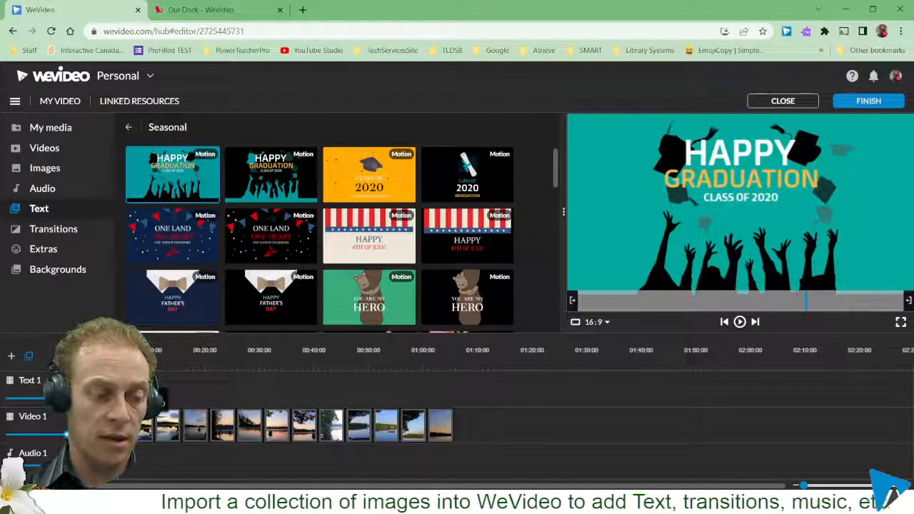
- Open the graduation title clip for editing and replace its first text line with "Enjoy Your"
{"action": "key", "text": "e"}
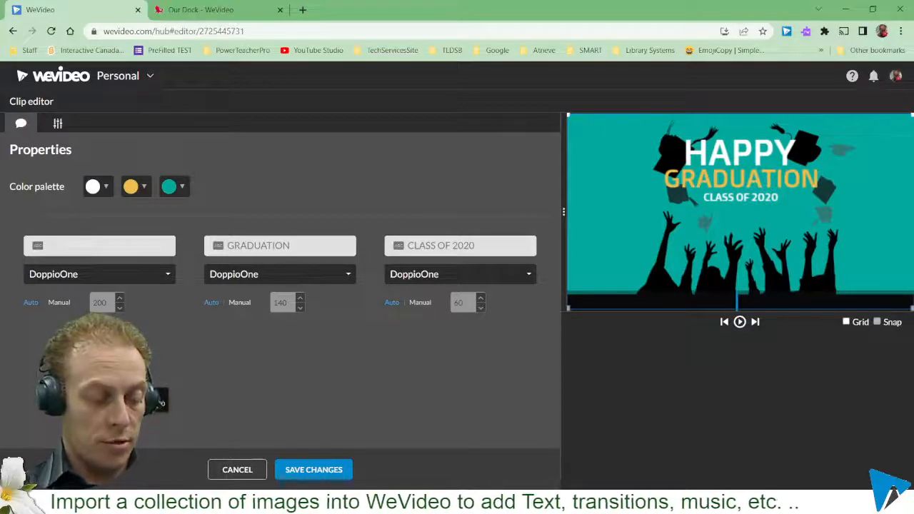
{"action": "type", "text": "y"}
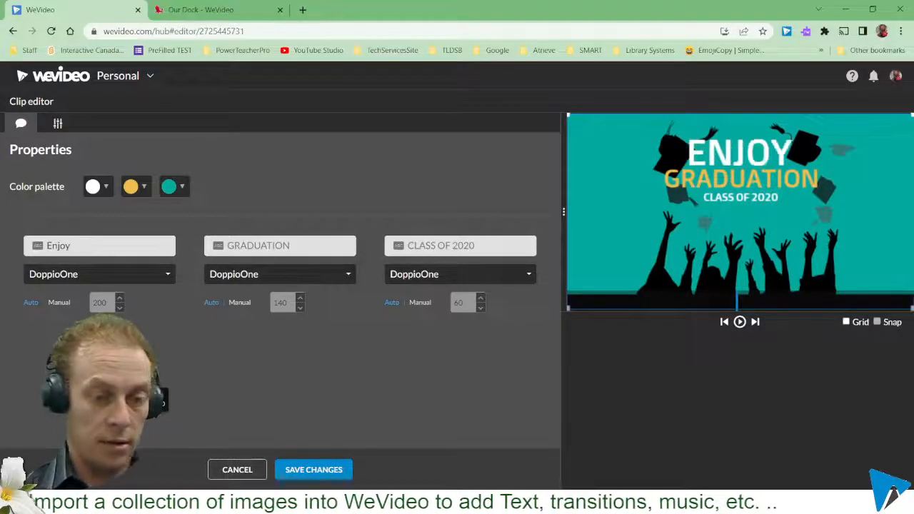
{"action": "left_click", "coordinate": [227, 245]}
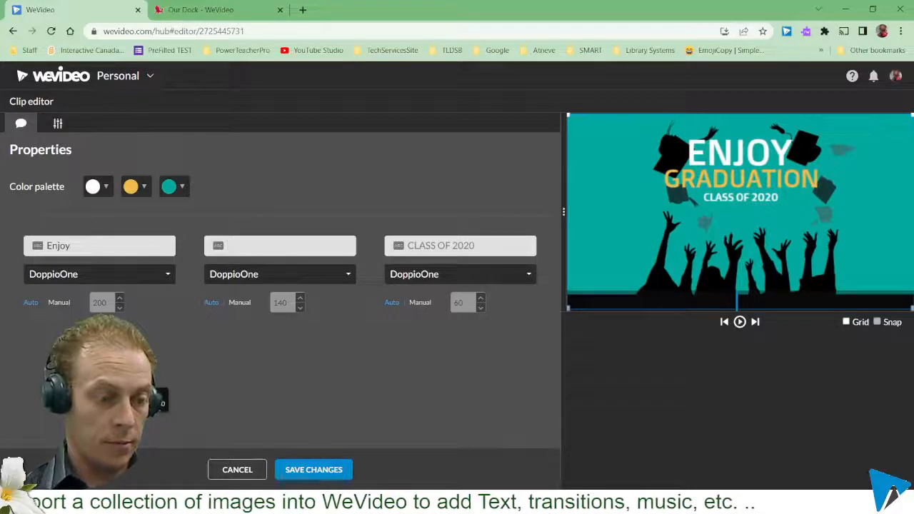
{"action": "left_click", "coordinate": [129, 247]}
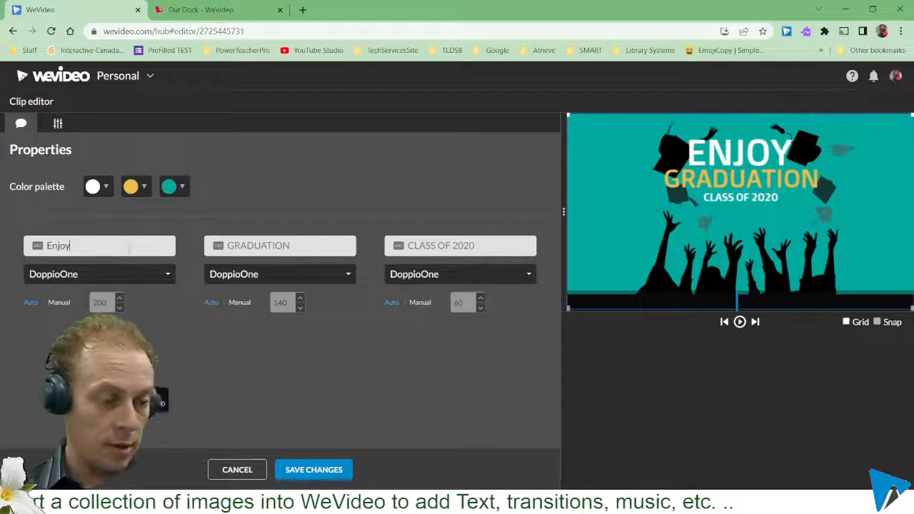
{"action": "type", "text": "TYour"}
{"action": "key", "text": "BackSpace"}
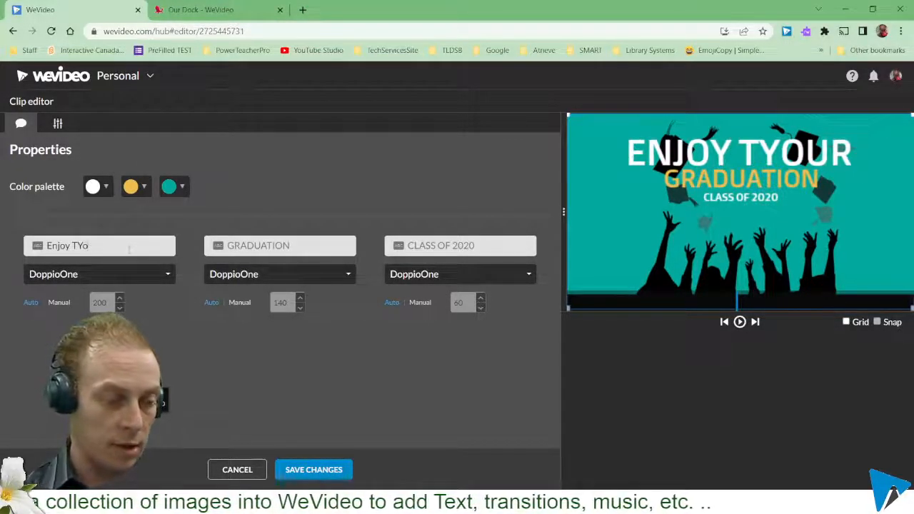
{"action": "key", "text": "BackSpace"}
{"action": "type", "text": "You"}
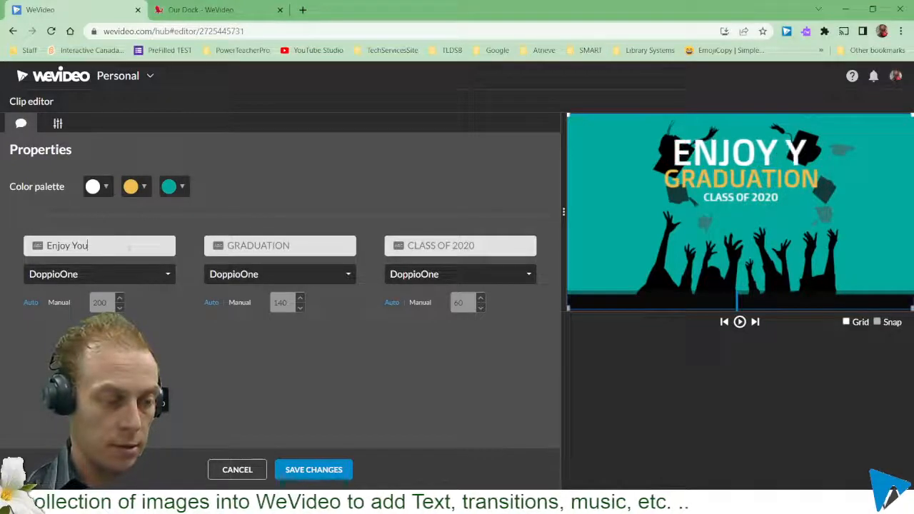
{"action": "type", "text": "r"}
- Change the title's second line to "Summer" and its third line to "see you next year"
{"action": "key", "text": "Tab"}
{"action": "type", "text": "Sumeer"}
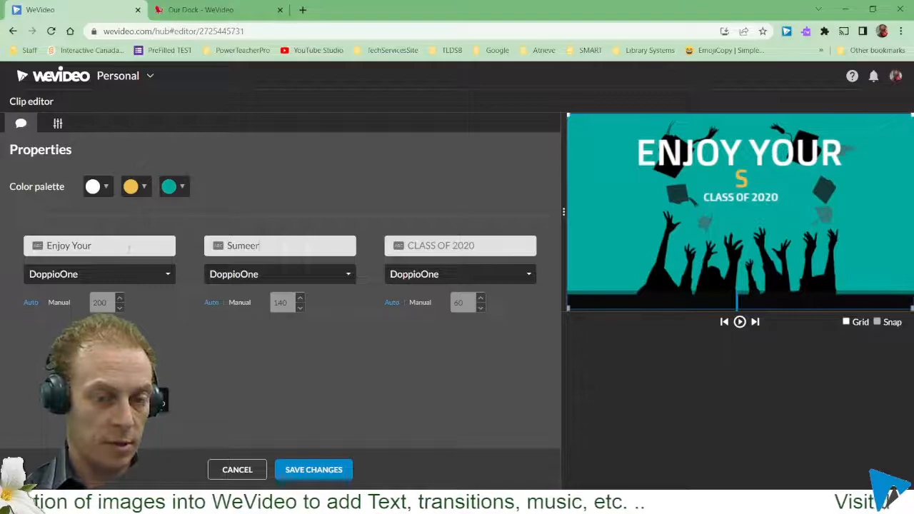
{"action": "key", "text": "BackSpace"}
{"action": "key", "text": "BackSpace"}
{"action": "key", "text": "BackSpace"}
{"action": "type", "text": "mer"}
{"action": "left_click", "coordinate": [464, 248]}
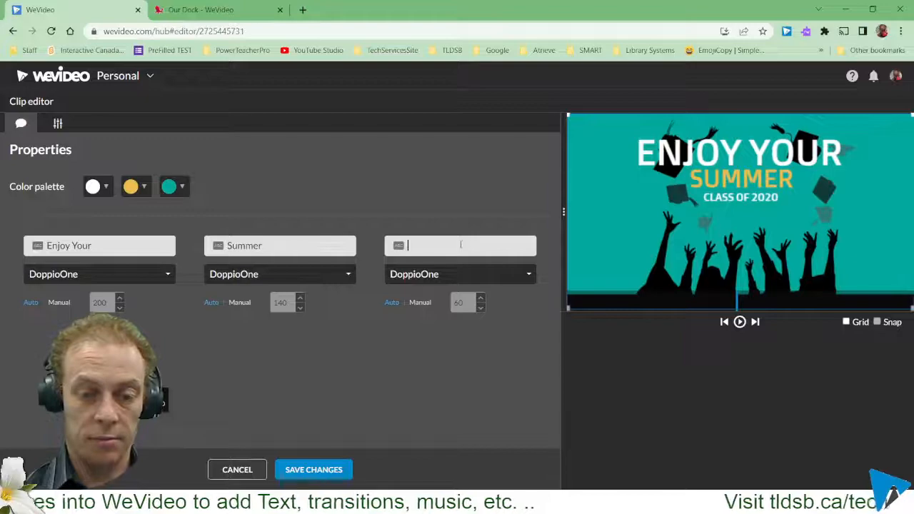
{"action": "type", "text": "see y"}
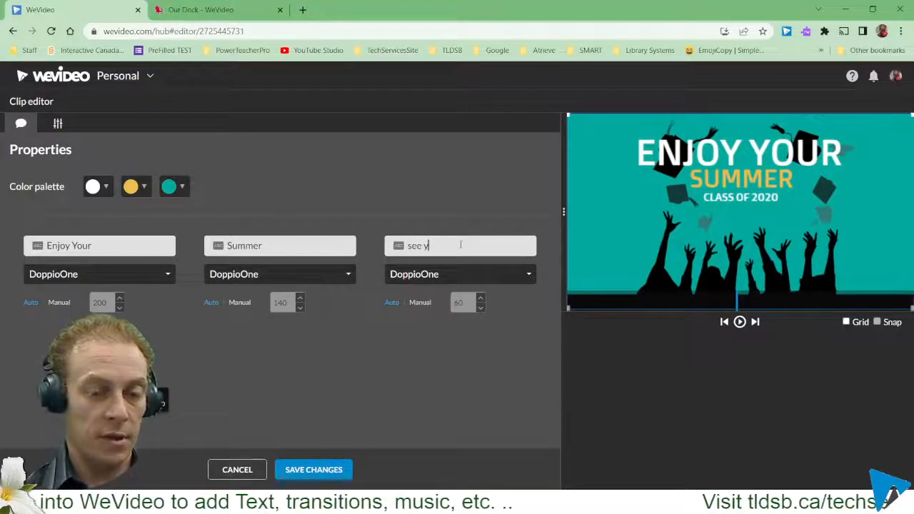
{"action": "type", "text": "ou next year"}
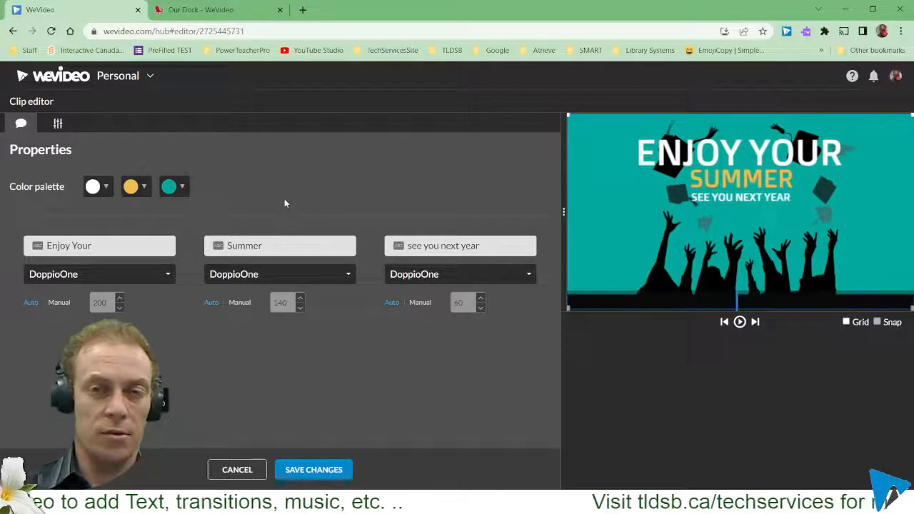
- Recolor the title with a light pink background and a dark teal second line, and save the changes
{"action": "left_click", "coordinate": [181, 189]}
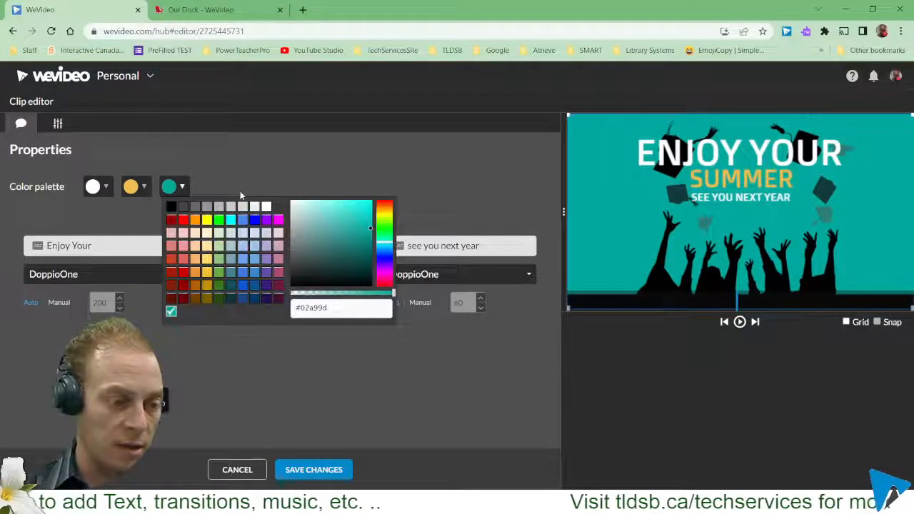
{"action": "left_click", "coordinate": [279, 245]}
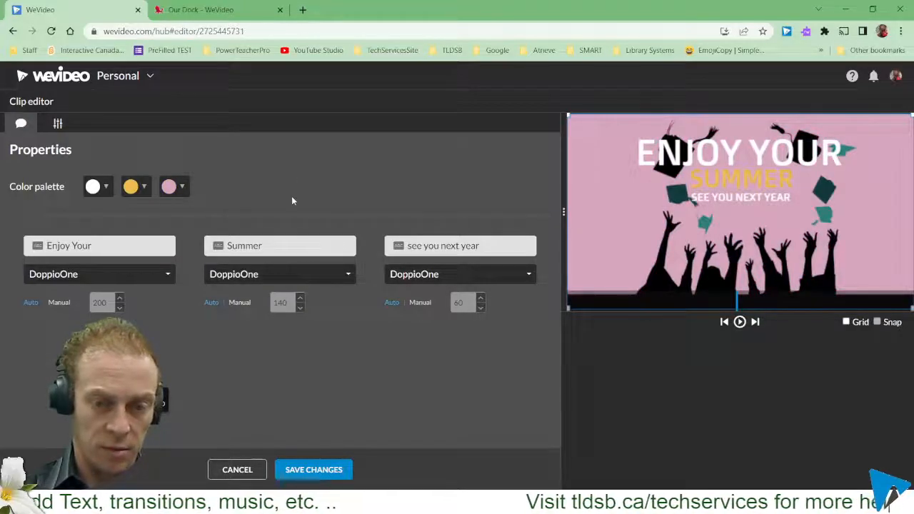
{"action": "left_click", "coordinate": [135, 186]}
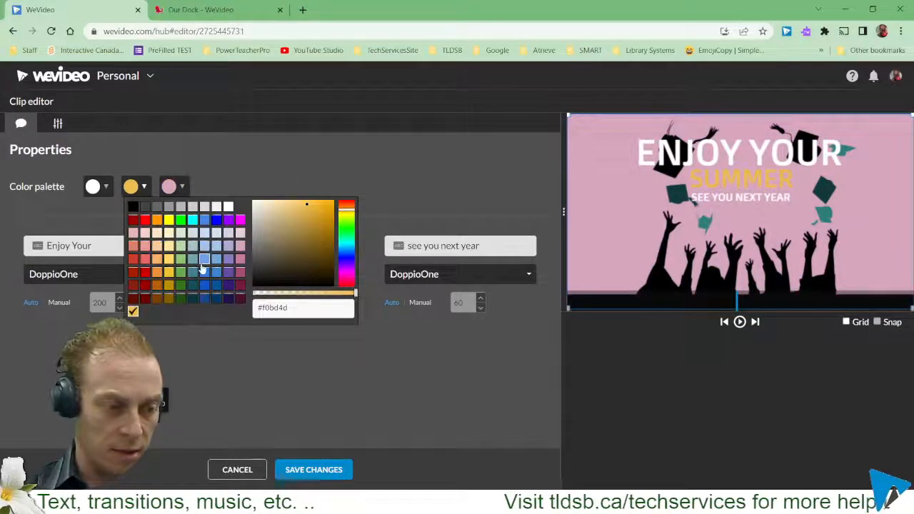
{"action": "left_click", "coordinate": [218, 221]}
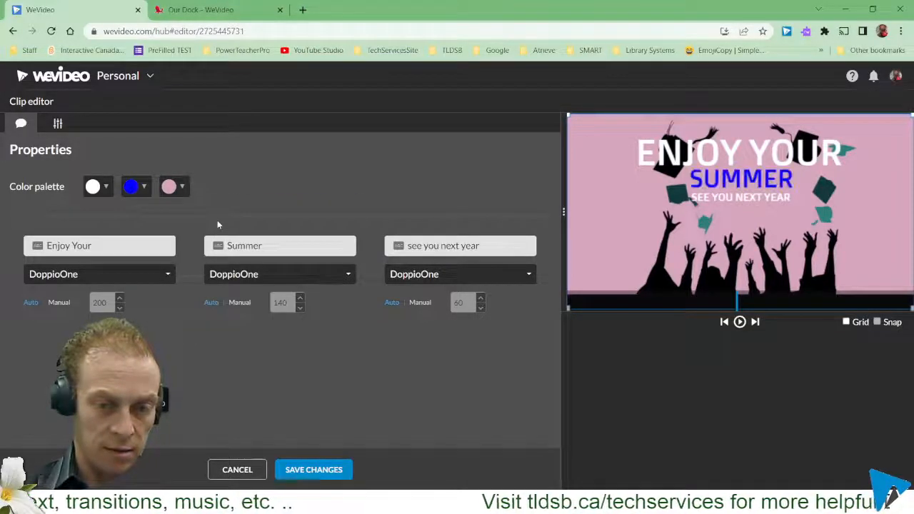
{"action": "left_click", "coordinate": [136, 186]}
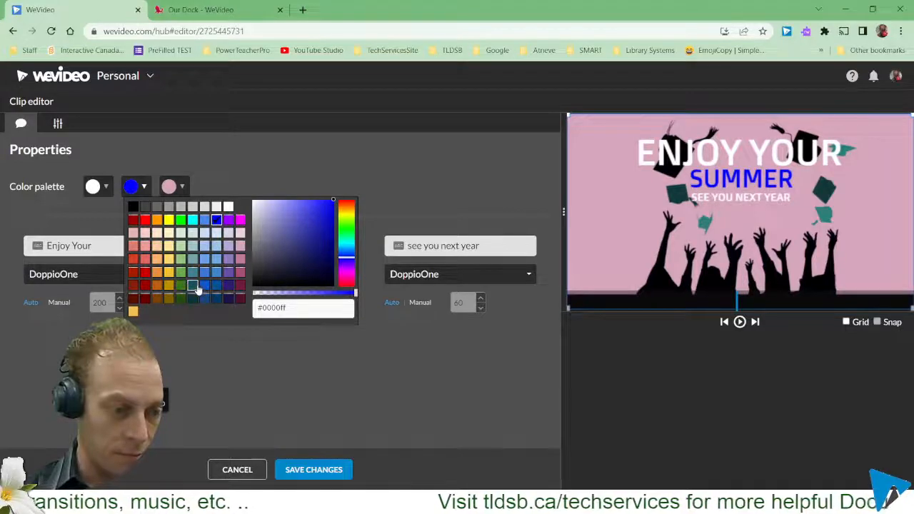
{"action": "left_click", "coordinate": [195, 286]}
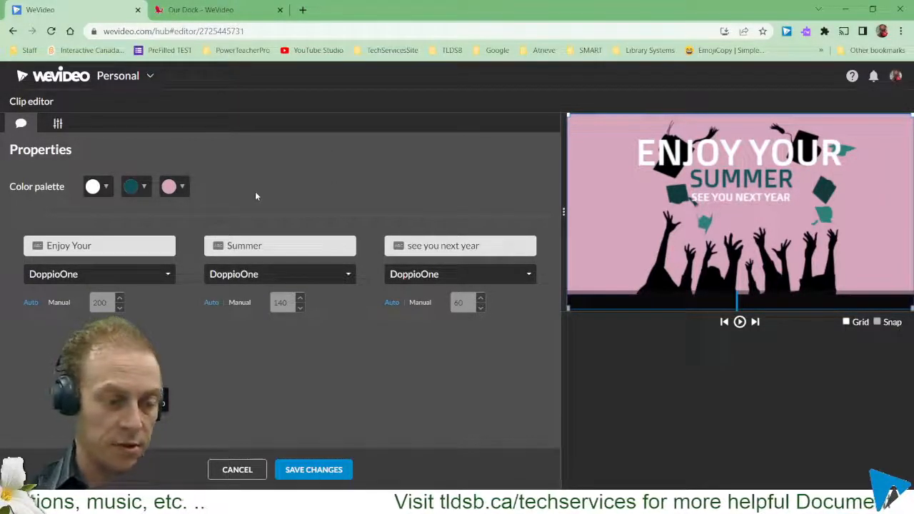
{"action": "left_click", "coordinate": [318, 470]}
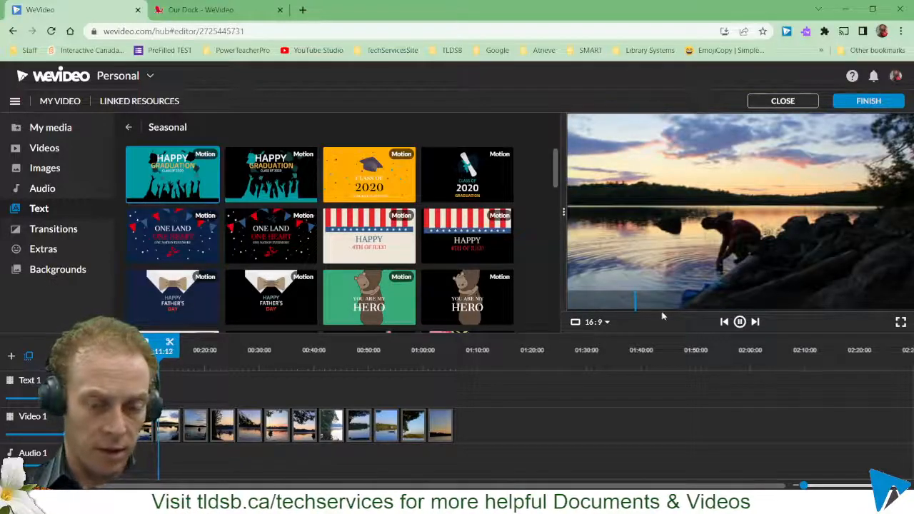
- Review the playback of the first images on the timeline and bring up the transitions library
{"action": "left_click", "coordinate": [740, 323]}
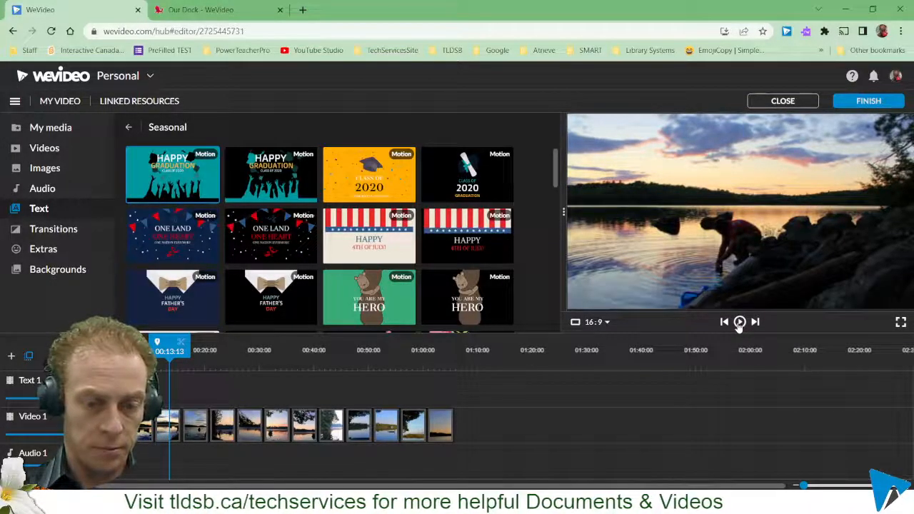
{"action": "left_click", "coordinate": [40, 230]}
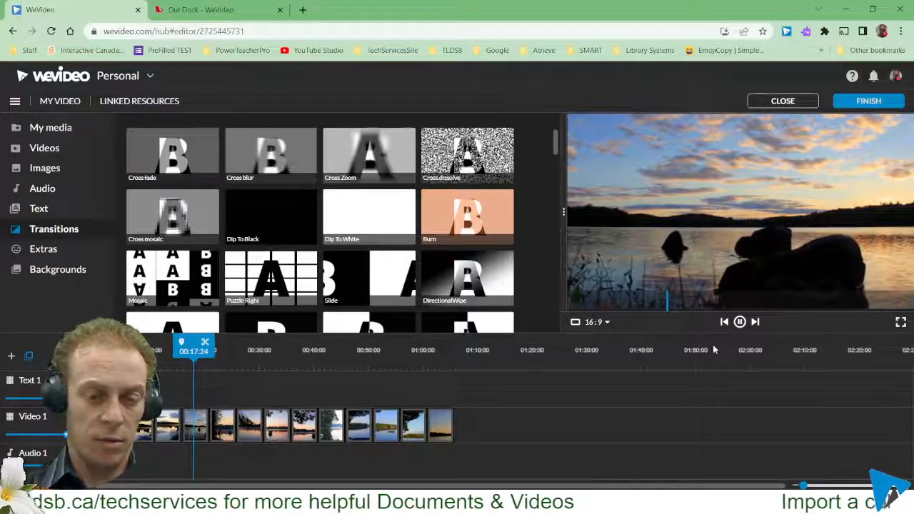
{"action": "left_click", "coordinate": [741, 323]}
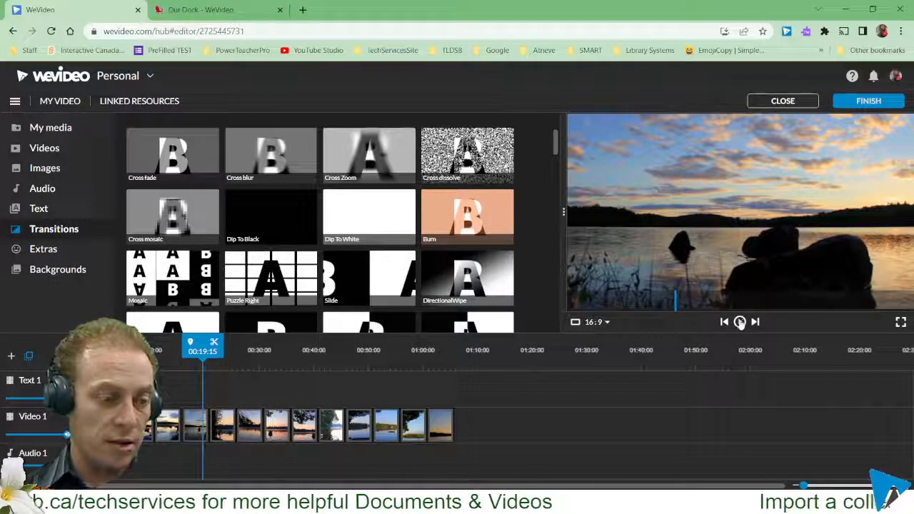
- Look through the transitions library and preview effects such as Cross fade, Puzzle Right, Mosaic, Wipe right and Ornamental form
{"action": "left_click", "coordinate": [178, 157]}
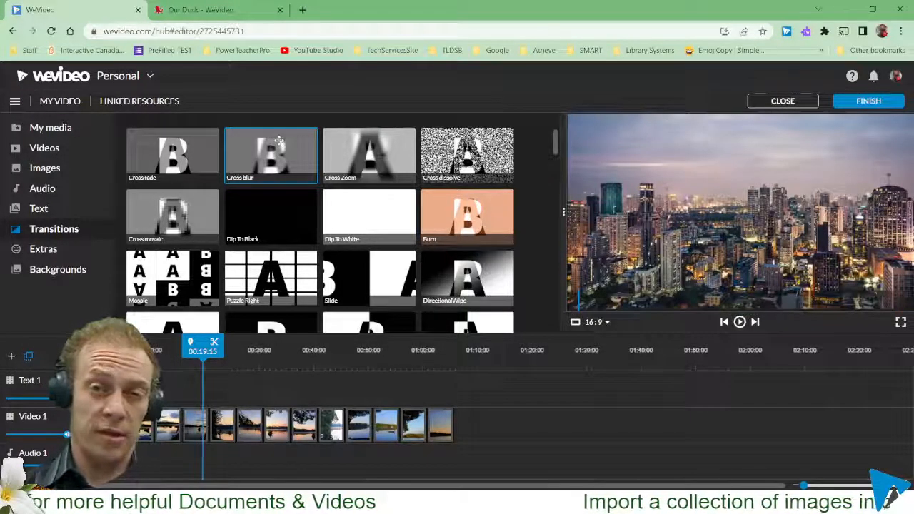
{"action": "left_click", "coordinate": [264, 272]}
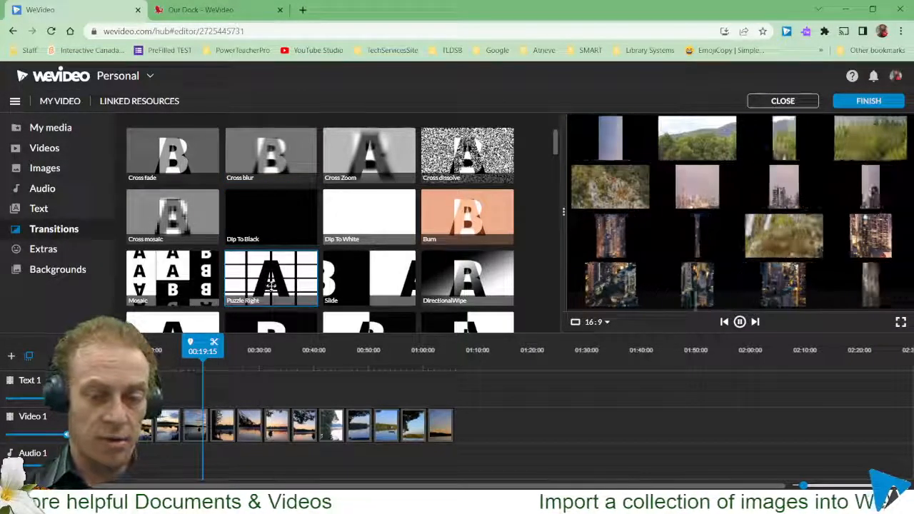
{"action": "left_click", "coordinate": [163, 285]}
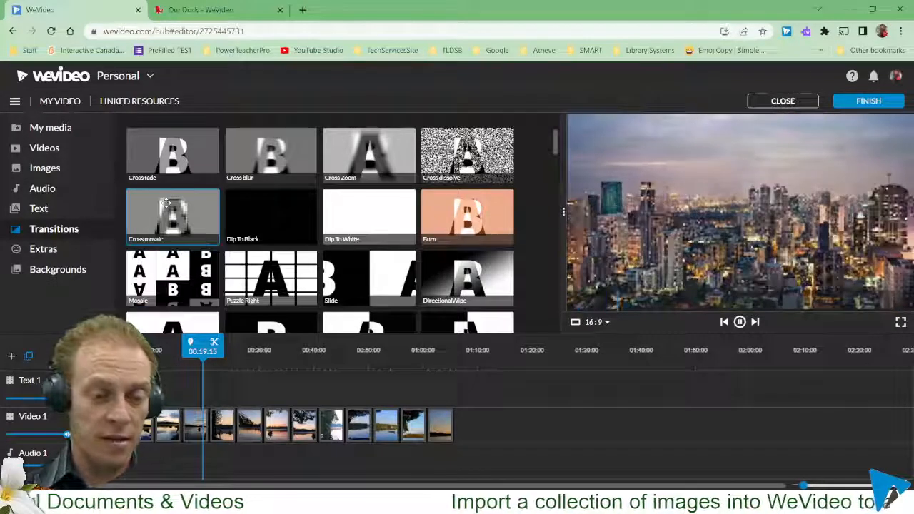
{"action": "scroll", "coordinate": [283, 226], "scroll_direction": "down", "scroll_amount": 1}
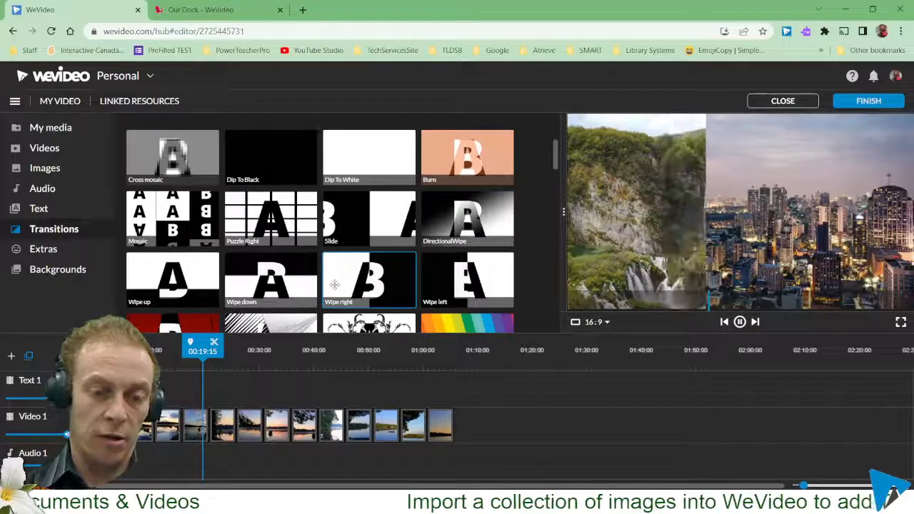
{"action": "scroll", "coordinate": [425, 284], "scroll_direction": "down", "scroll_amount": 1}
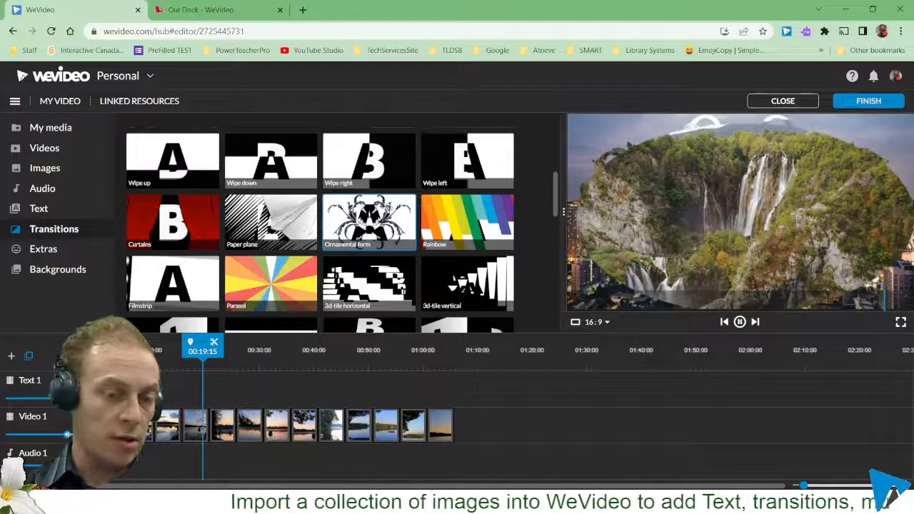
{"action": "scroll", "coordinate": [338, 224], "scroll_direction": "up", "scroll_amount": 5}
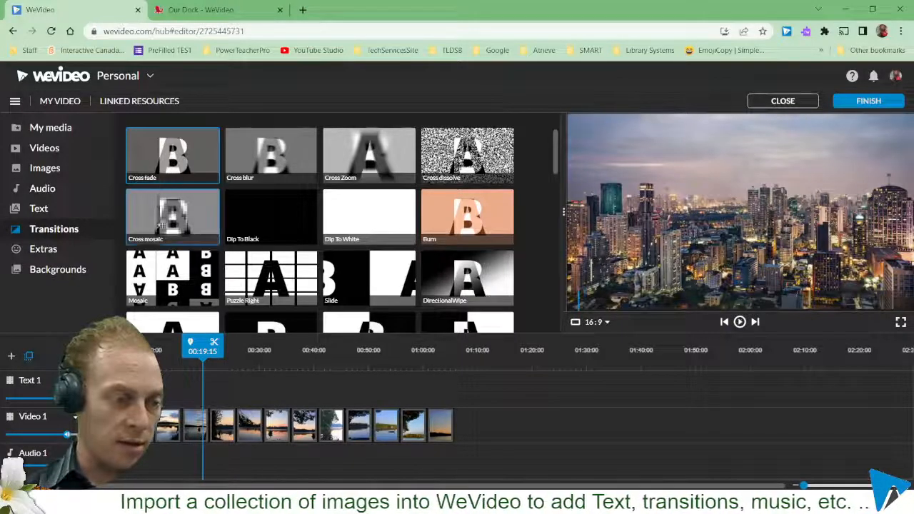
- Move the playhead back to the opening title and compare the Cross fade and wipe transitions
{"action": "left_click", "coordinate": [143, 352]}
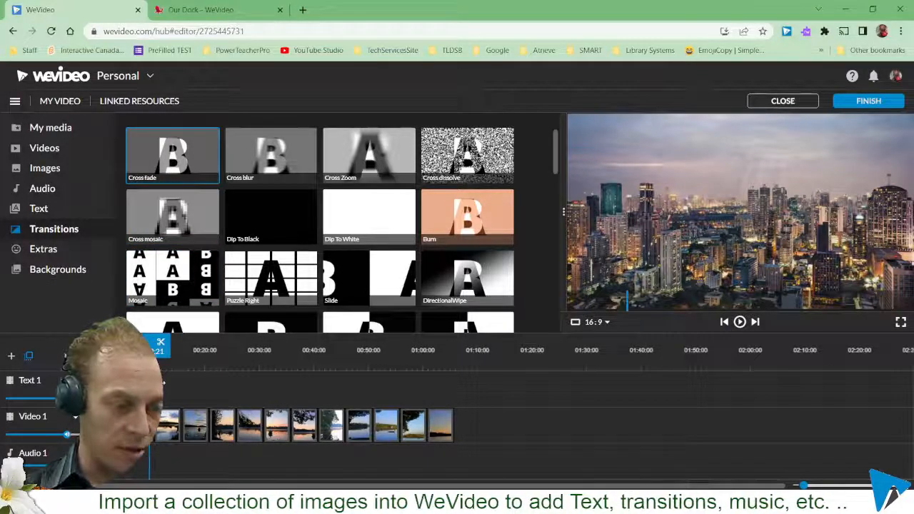
{"action": "left_click", "coordinate": [125, 421]}
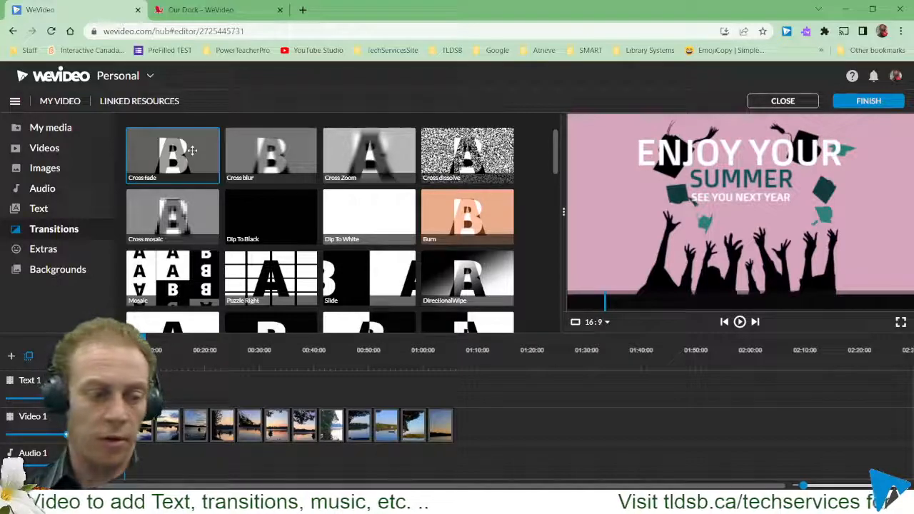
{"action": "scroll", "coordinate": [233, 269], "scroll_direction": "down", "scroll_amount": 1}
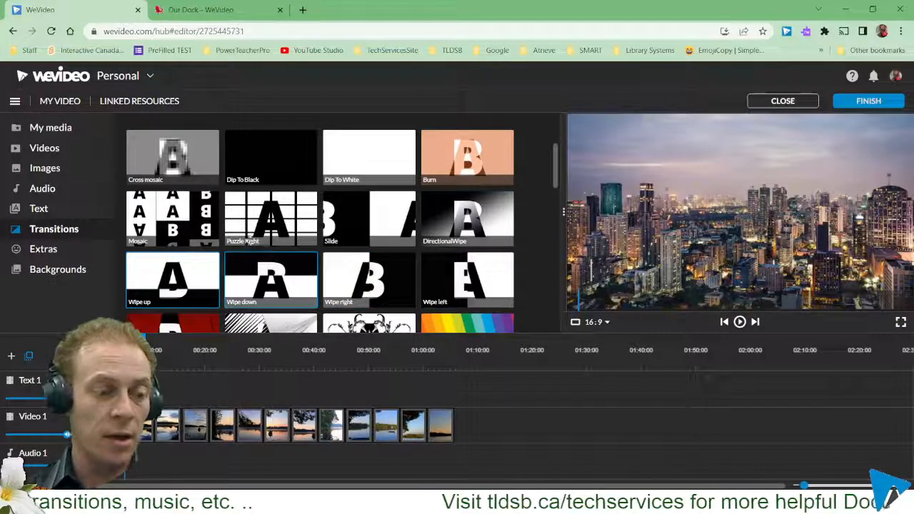
{"action": "scroll", "coordinate": [243, 236], "scroll_direction": "up", "scroll_amount": 1}
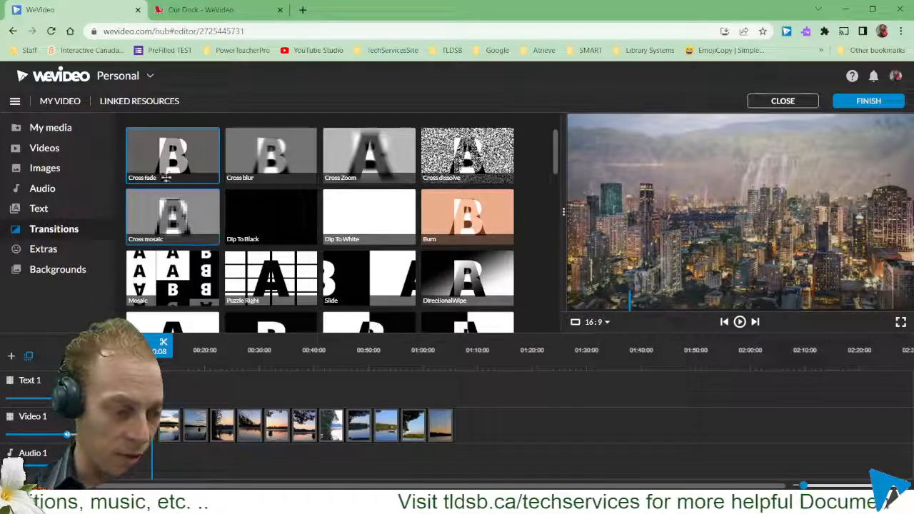
- Add Cross fade transitions between the remaining images on the Video 1 track up to HDR-18, and play the video from the title
{"action": "mouse_move", "coordinate": [174, 158]}
{"action": "left_mouse_down"}
{"action": "mouse_move", "coordinate": [183, 422]}
{"action": "mouse_move", "coordinate": [250, 435]}
{"action": "left_mouse_up"}
{"action": "mouse_move", "coordinate": [158, 159]}
{"action": "left_mouse_down"}
{"action": "mouse_move", "coordinate": [264, 420]}
{"action": "mouse_move", "coordinate": [323, 420]}
{"action": "left_mouse_up"}
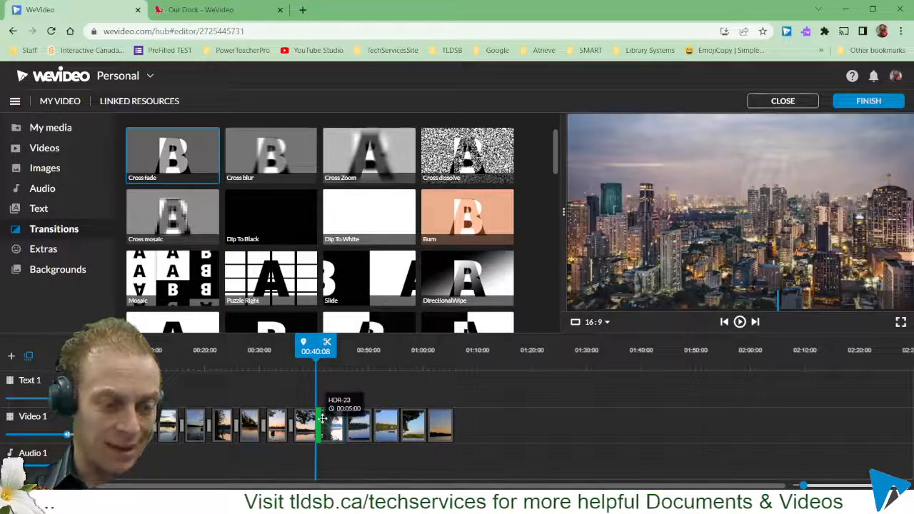
{"action": "left_click_drag", "start_coordinate": [188, 157], "coordinate": [284, 297]}
{"action": "mouse_move", "coordinate": [350, 424]}
{"action": "left_mouse_down"}
{"action": "mouse_move", "coordinate": [363, 436]}
{"action": "mouse_move", "coordinate": [385, 424]}
{"action": "left_mouse_up"}
{"action": "mouse_move", "coordinate": [175, 172]}
{"action": "left_mouse_down"}
{"action": "mouse_move", "coordinate": [402, 355]}
{"action": "mouse_move", "coordinate": [405, 426]}
{"action": "left_mouse_up"}
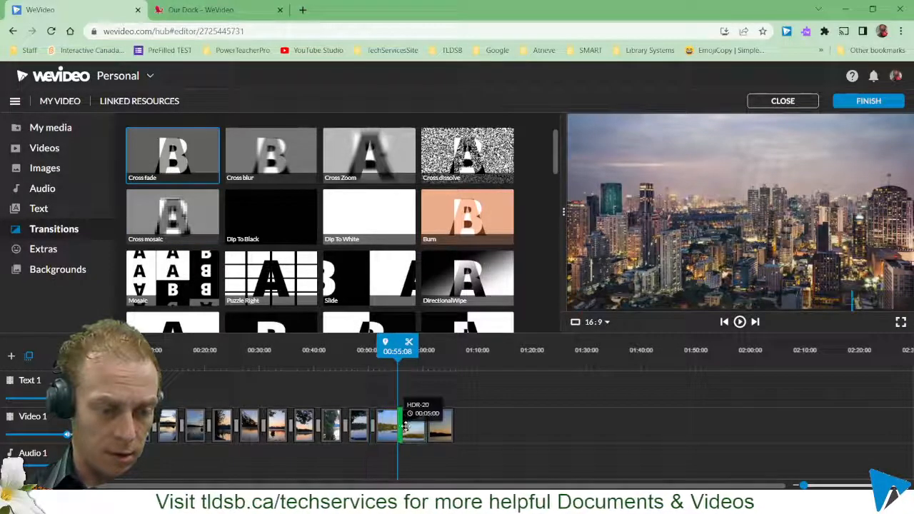
{"action": "mouse_move", "coordinate": [178, 171]}
{"action": "left_mouse_down"}
{"action": "mouse_move", "coordinate": [400, 349]}
{"action": "mouse_move", "coordinate": [434, 420]}
{"action": "mouse_move", "coordinate": [426, 429]}
{"action": "left_mouse_up"}
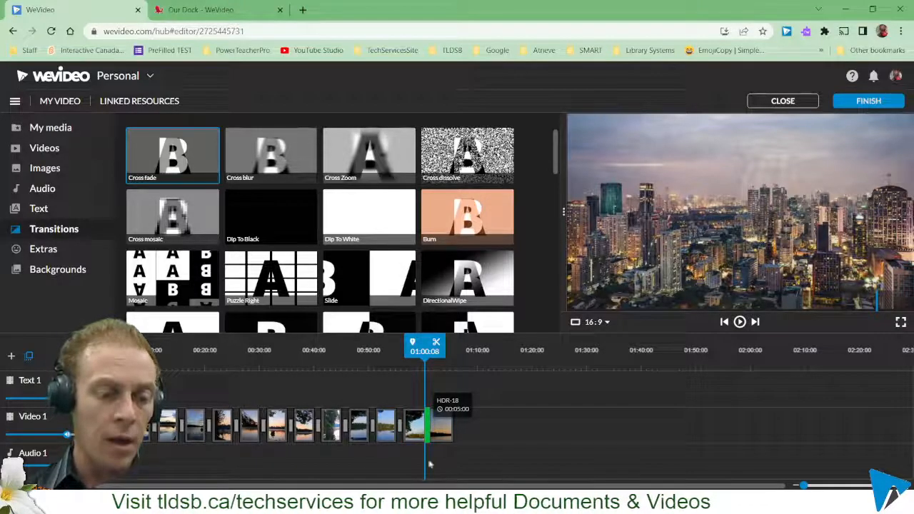
{"action": "left_click_drag", "start_coordinate": [429, 465], "coordinate": [428, 457]}
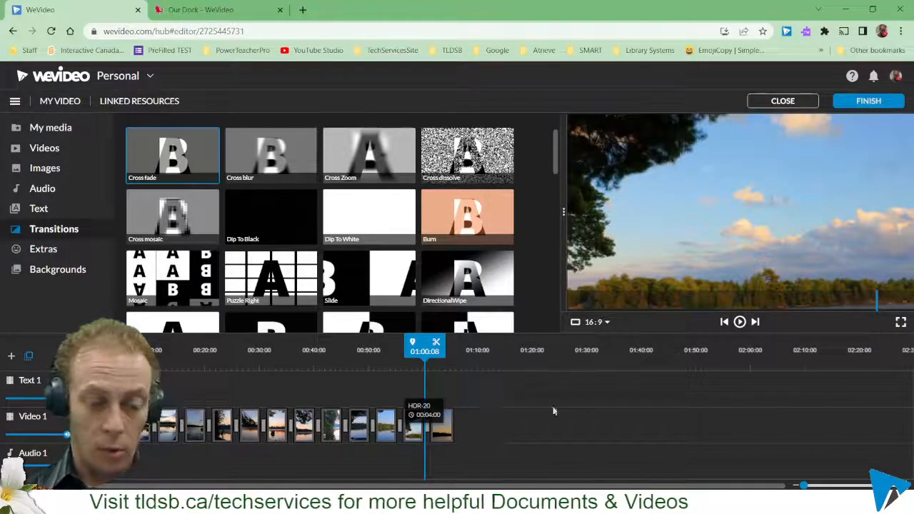
{"action": "left_click", "coordinate": [604, 301]}
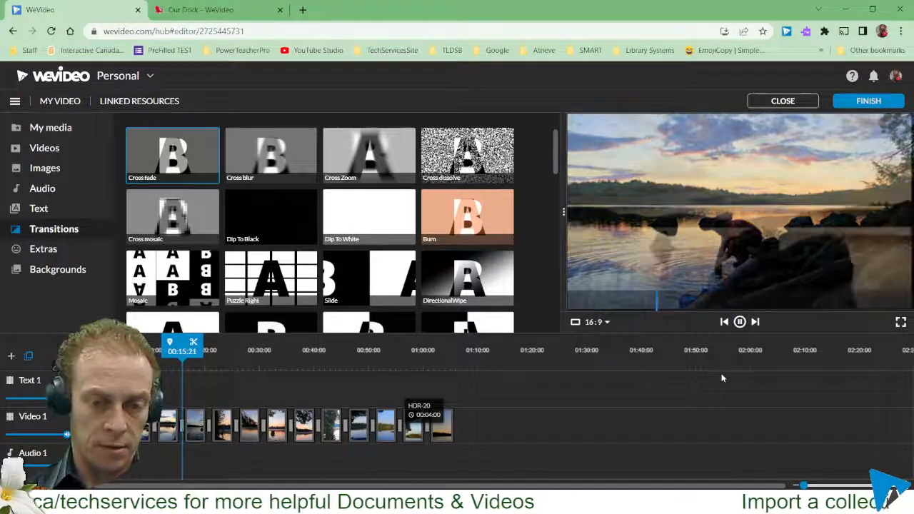
- Pause playback and change the transition between the opening title and the first image to Curtains
{"action": "left_click", "coordinate": [740, 322]}
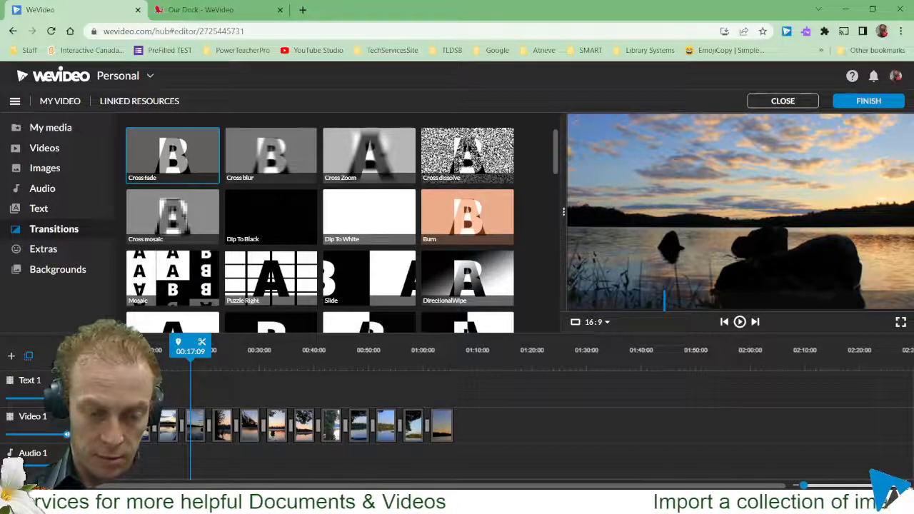
{"action": "scroll", "coordinate": [457, 425], "scroll_direction": "up", "scroll_amount": 5}
{"action": "scroll", "coordinate": [818, 425], "scroll_direction": "up", "scroll_amount": 2}
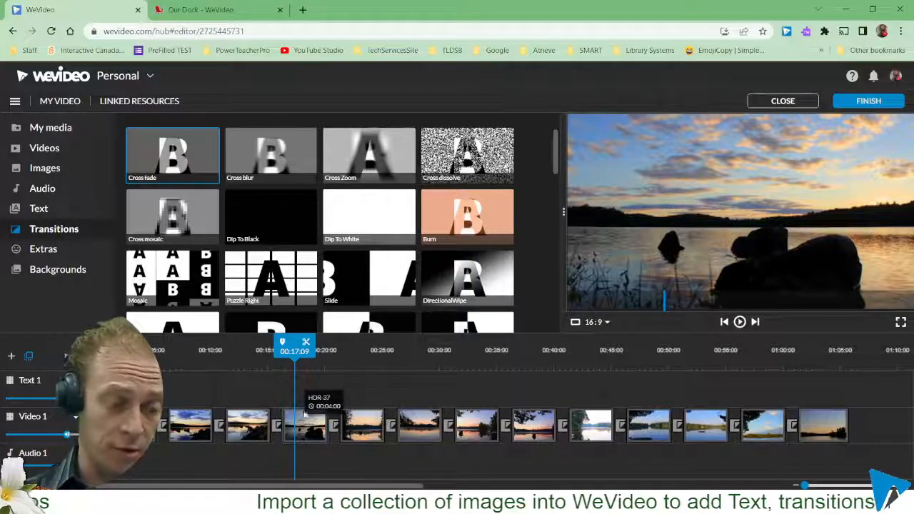
{"action": "left_click", "coordinate": [162, 425]}
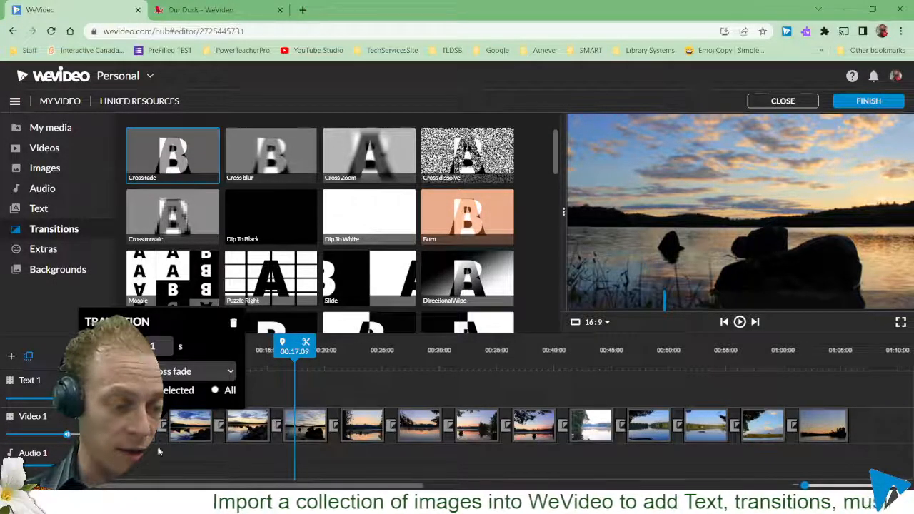
{"action": "left_click", "coordinate": [151, 453]}
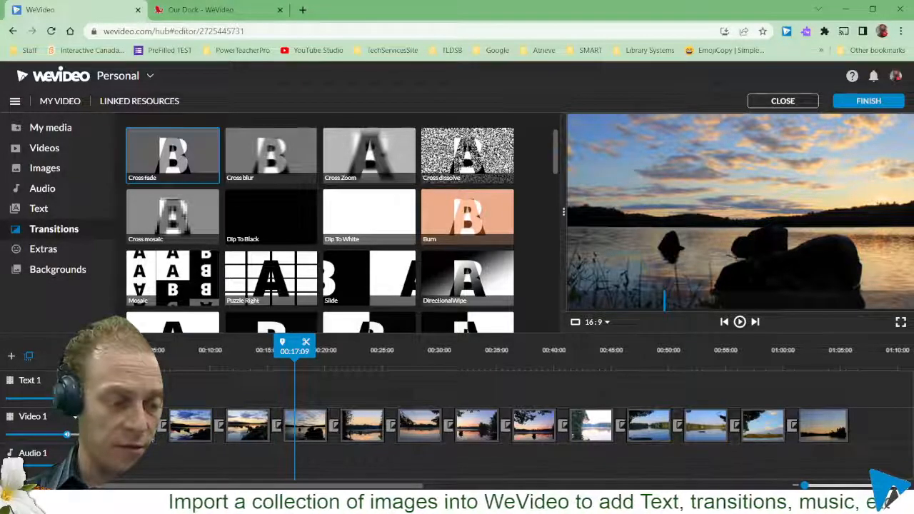
{"action": "left_click", "coordinate": [163, 427]}
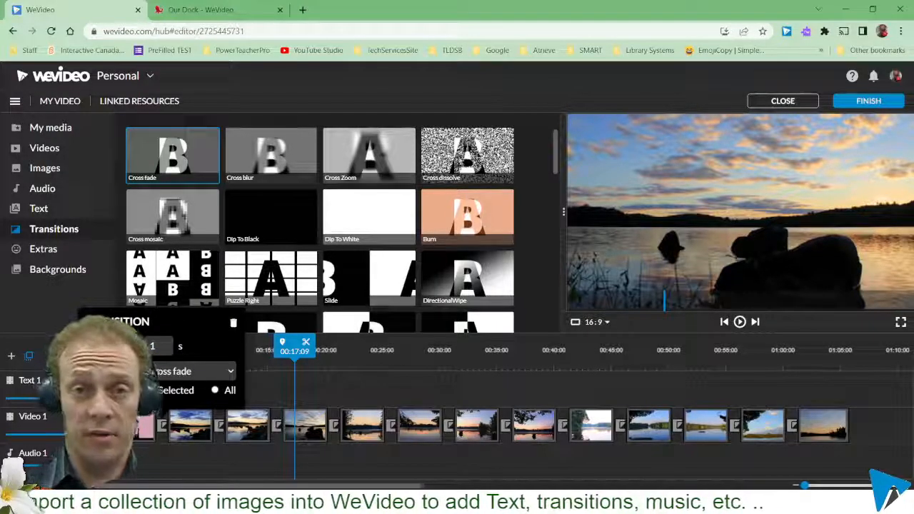
{"action": "left_click", "coordinate": [230, 372]}
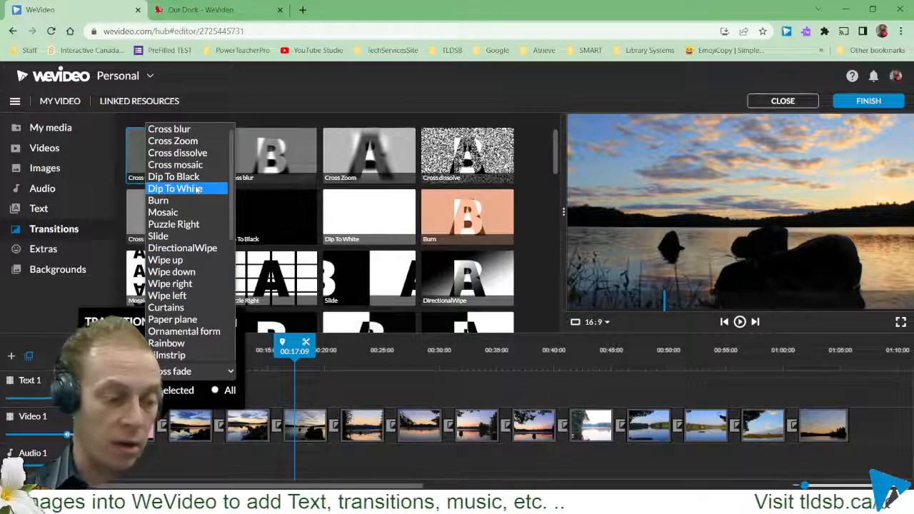
{"action": "left_click", "coordinate": [181, 311]}
{"action": "left_click", "coordinate": [161, 427]}
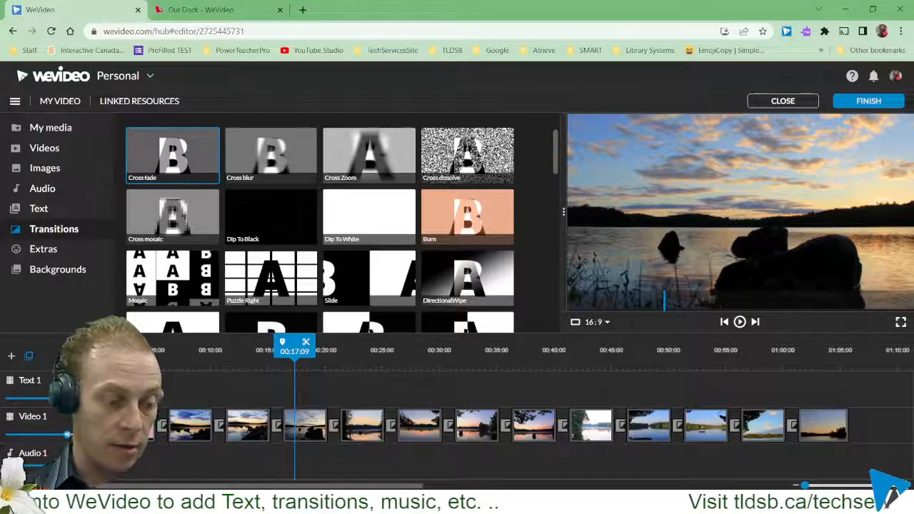
- Play the video from the opening title, and try to apply the Curtains type to all transitions
{"action": "left_click", "coordinate": [141, 351]}
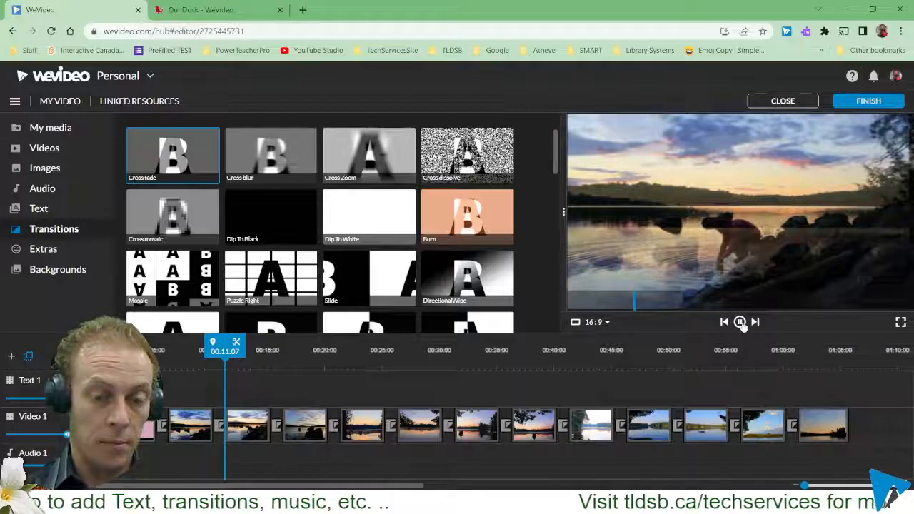
{"action": "left_click", "coordinate": [741, 323]}
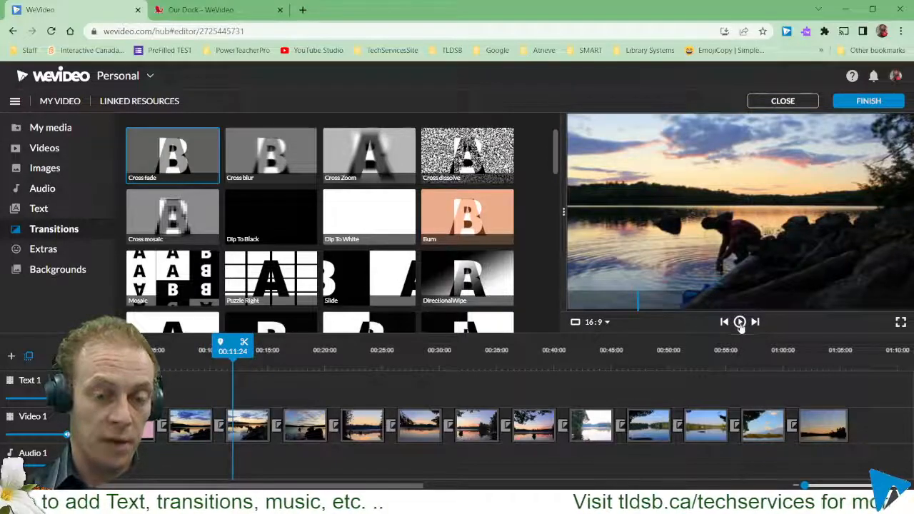
{"action": "left_click", "coordinate": [163, 426]}
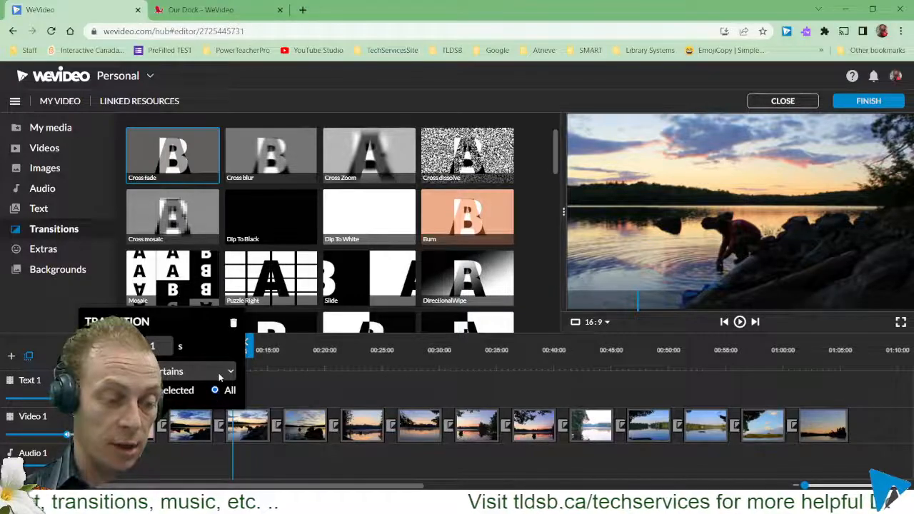
{"action": "left_click", "coordinate": [220, 378]}
{"action": "left_click", "coordinate": [198, 321]}
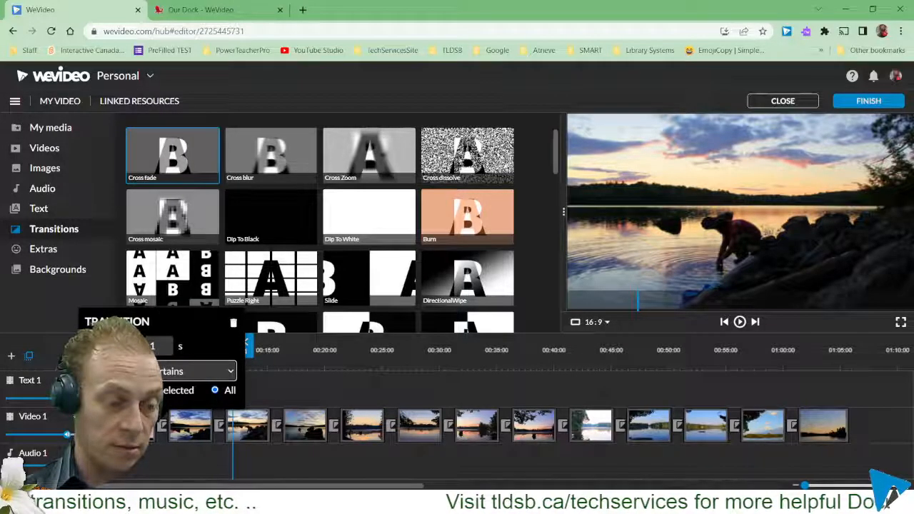
{"action": "left_click", "coordinate": [276, 388]}
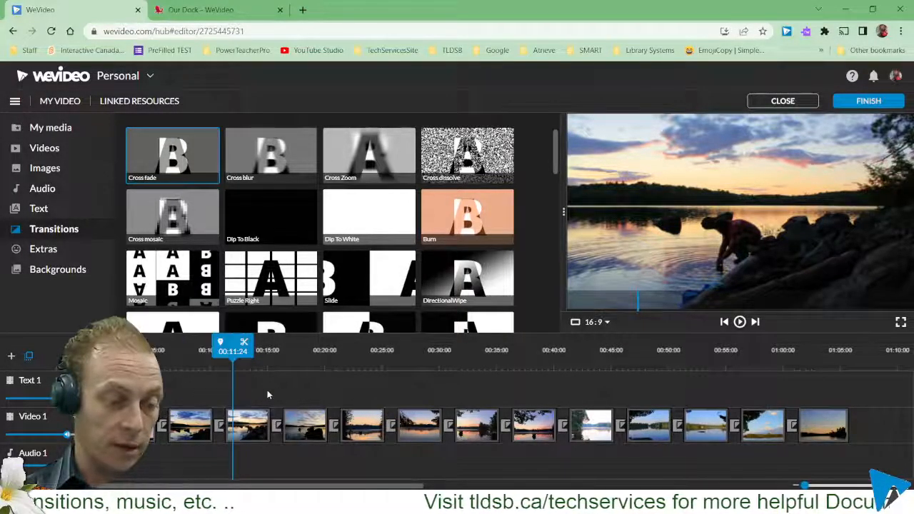
- Play the video again from the opening title to review the transitions between the first images
{"action": "left_click", "coordinate": [740, 322]}
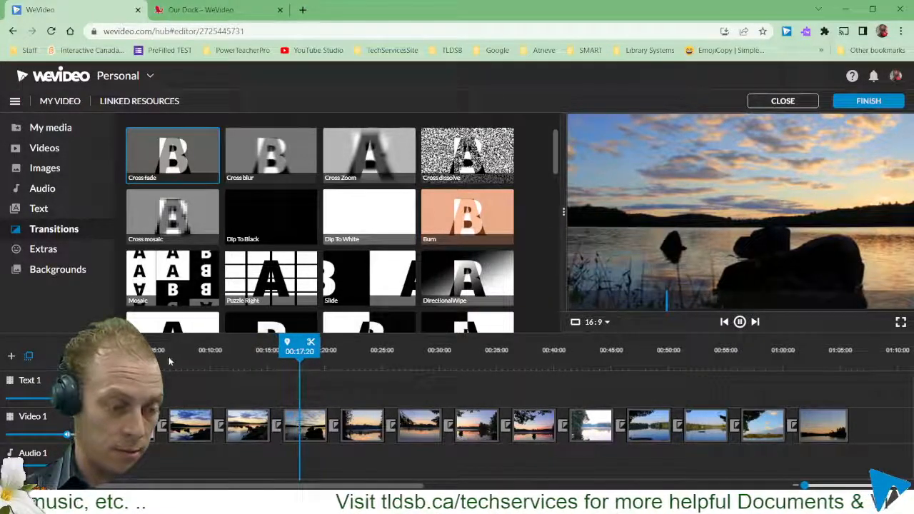
{"action": "left_click", "coordinate": [168, 356]}
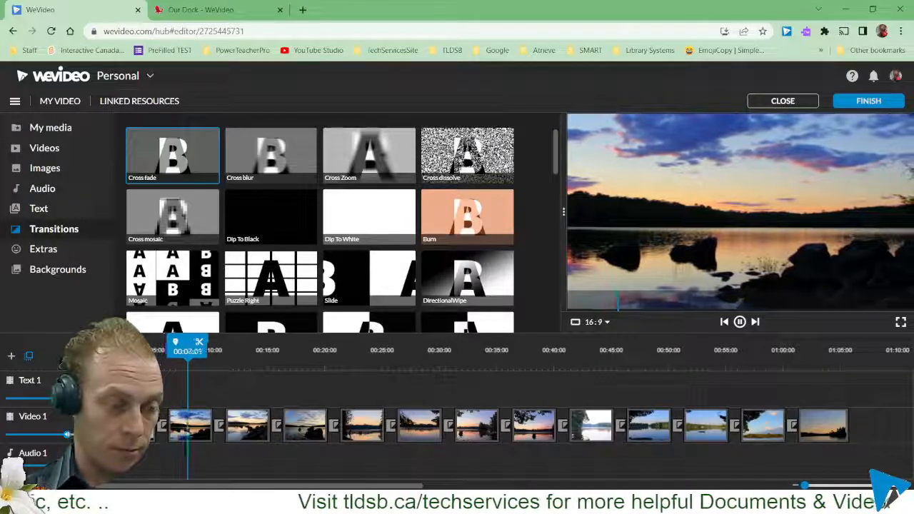
{"action": "left_click", "coordinate": [146, 350]}
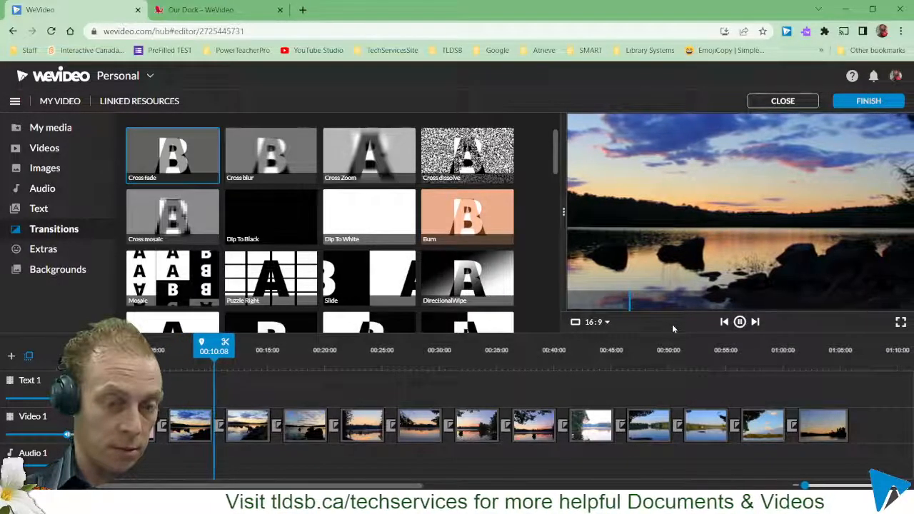
{"action": "left_click", "coordinate": [740, 323]}
- Apply Curtains with a 2 s duration to all transitions on Video 1, and check the settings of several of them
{"action": "left_click", "coordinate": [220, 426]}
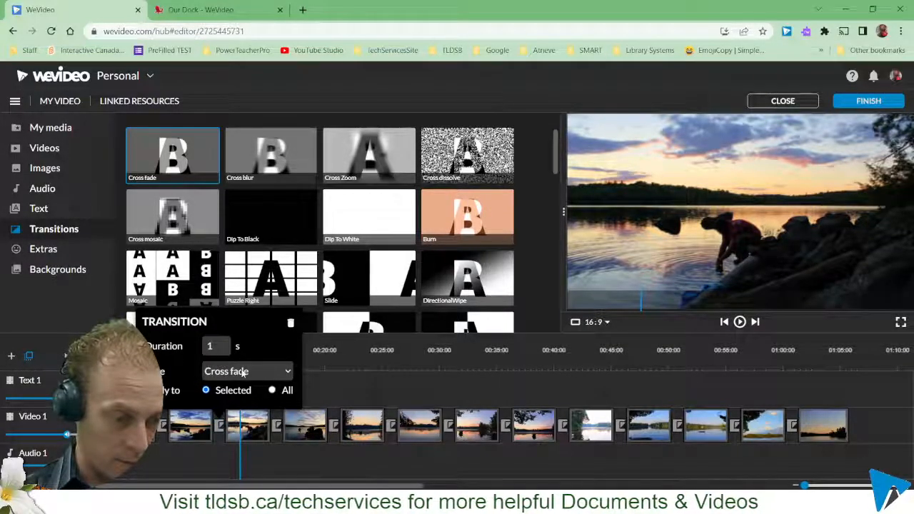
{"action": "left_click", "coordinate": [162, 428]}
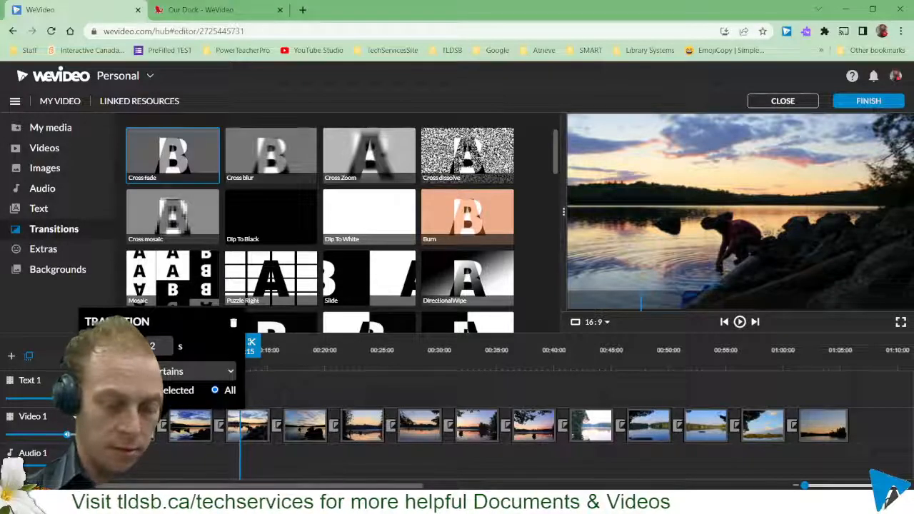
{"action": "left_click", "coordinate": [254, 368]}
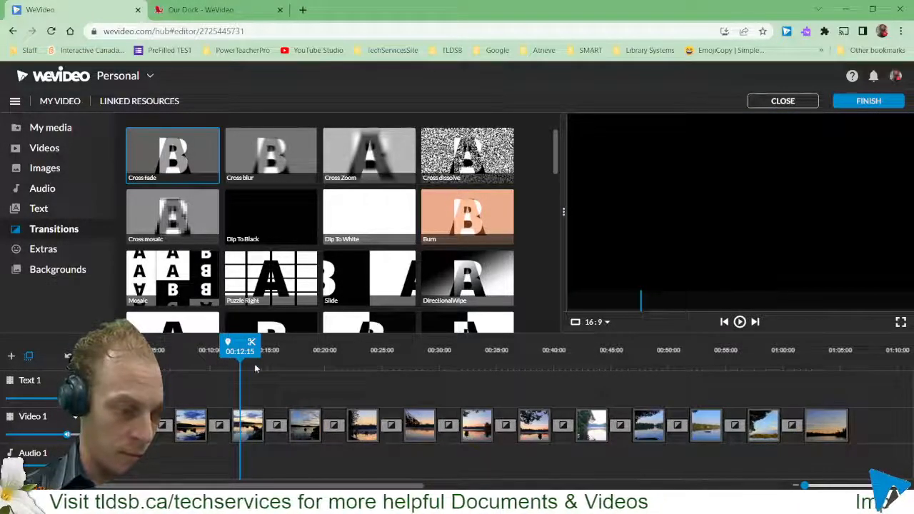
{"action": "left_click", "coordinate": [277, 427]}
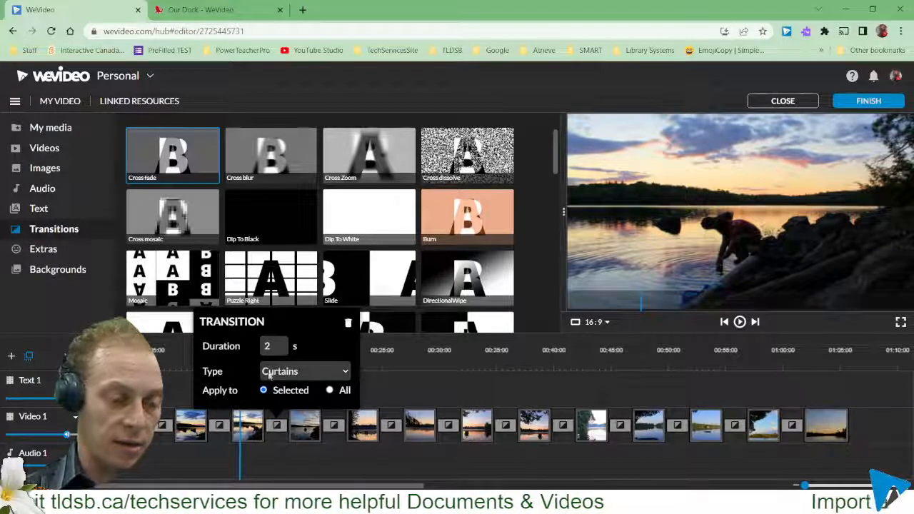
{"action": "left_click", "coordinate": [448, 426]}
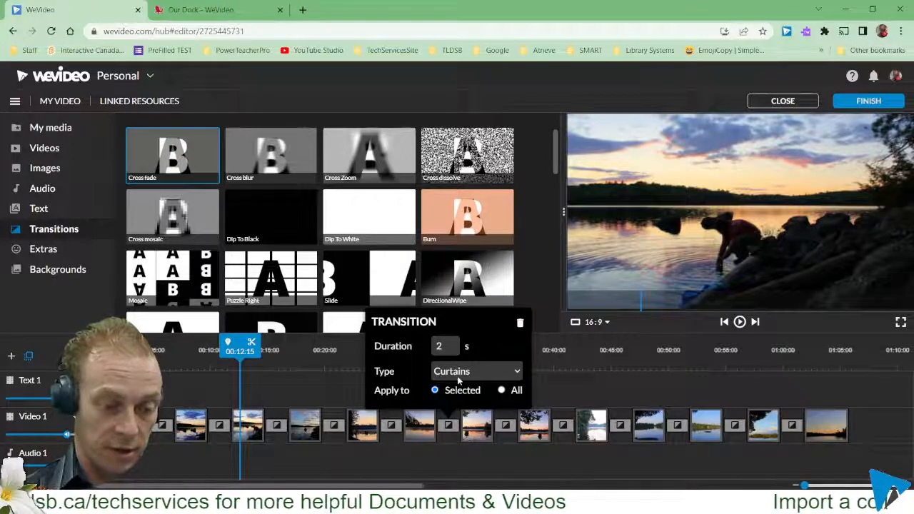
{"action": "left_click", "coordinate": [563, 426]}
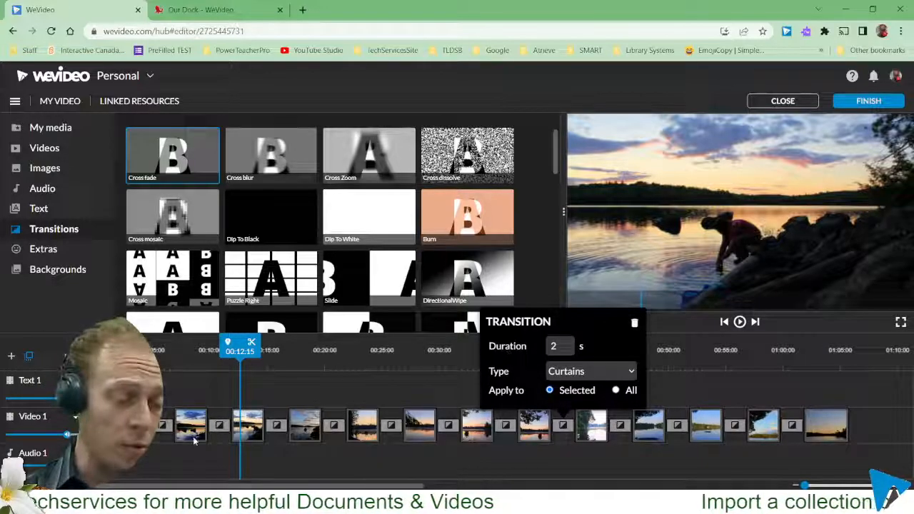
- Change the transition after the opening title to Cross fade and try to apply it to all transitions
{"action": "left_click", "coordinate": [163, 425]}
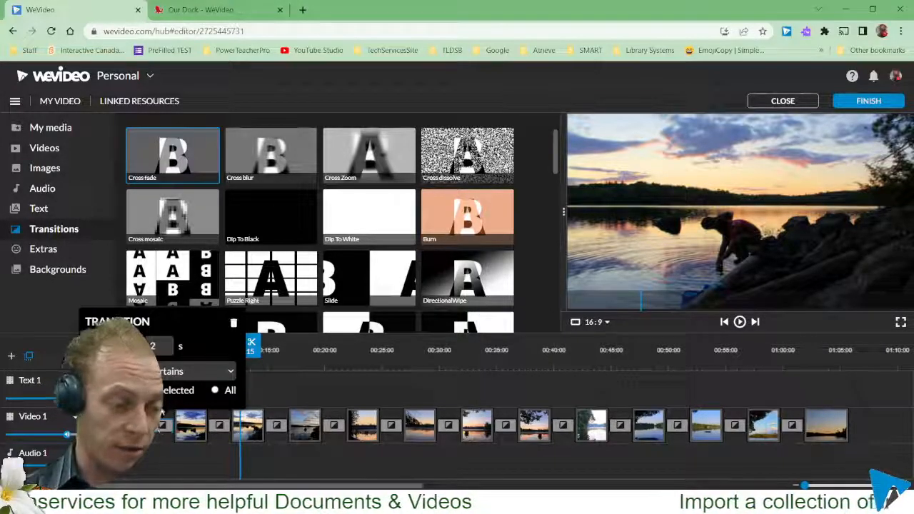
{"action": "left_click", "coordinate": [207, 371]}
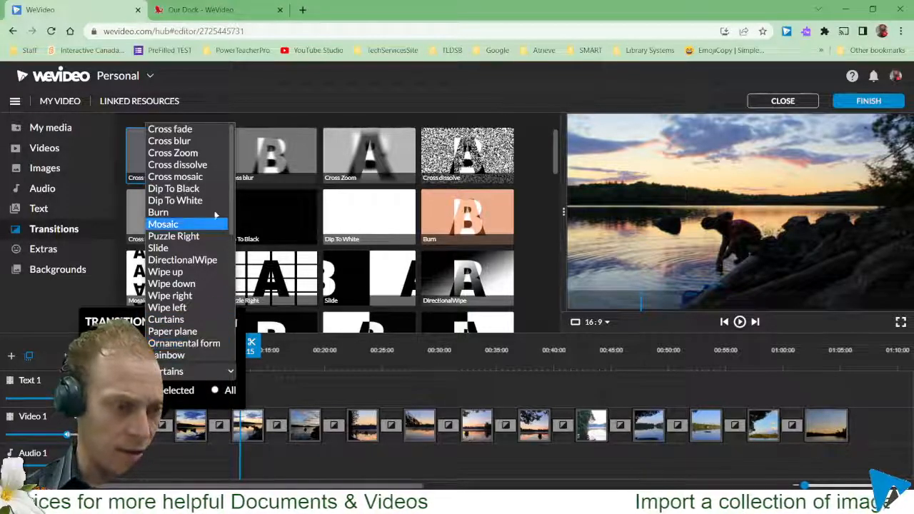
{"action": "left_click", "coordinate": [192, 130]}
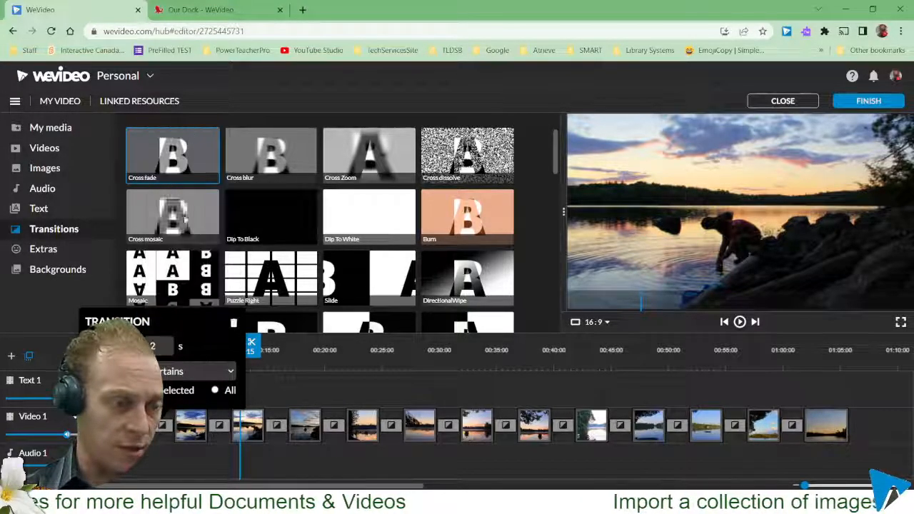
{"action": "left_click", "coordinate": [215, 390]}
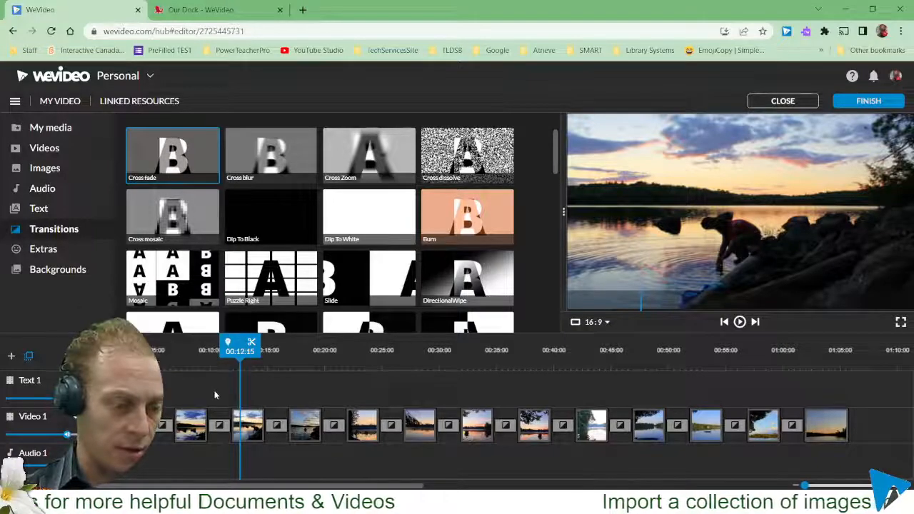
- Apply the DirectionalWipe type to all transitions and check the settings of the one between the second and third images
{"action": "left_click", "coordinate": [161, 427]}
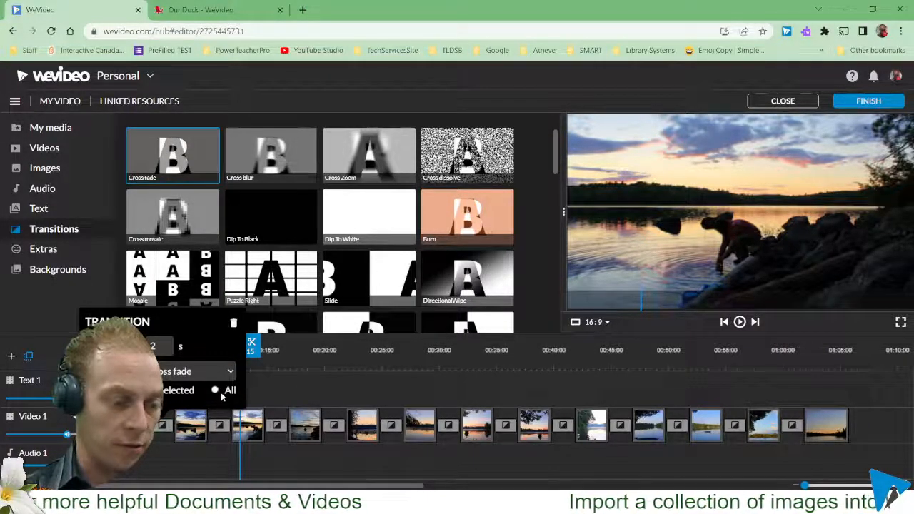
{"action": "left_click", "coordinate": [231, 372]}
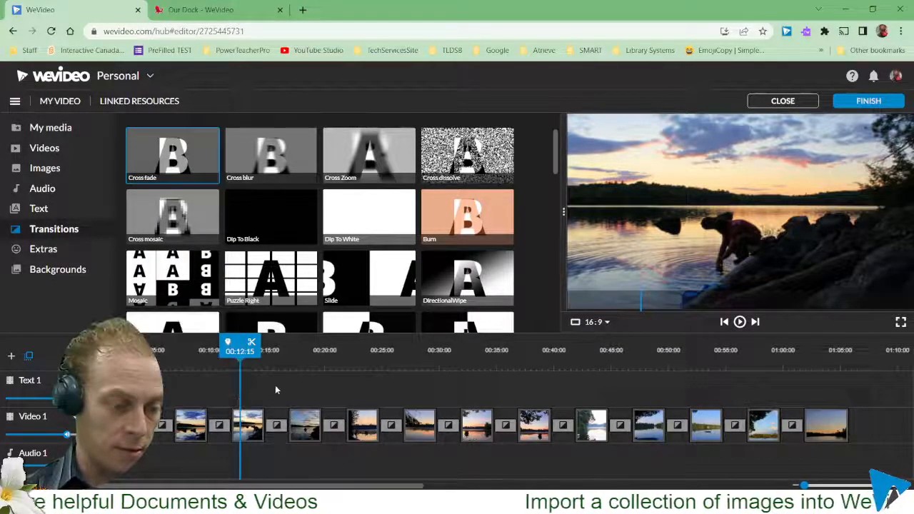
{"action": "left_click", "coordinate": [277, 426]}
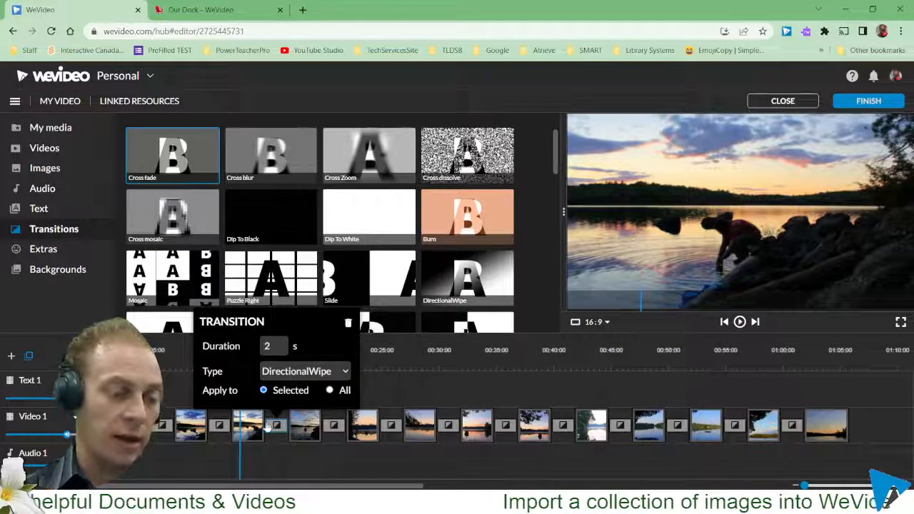
- Apply the Cross fade type to all transitions on Video 1, starting from the one after the opening title
{"action": "left_click", "coordinate": [163, 426]}
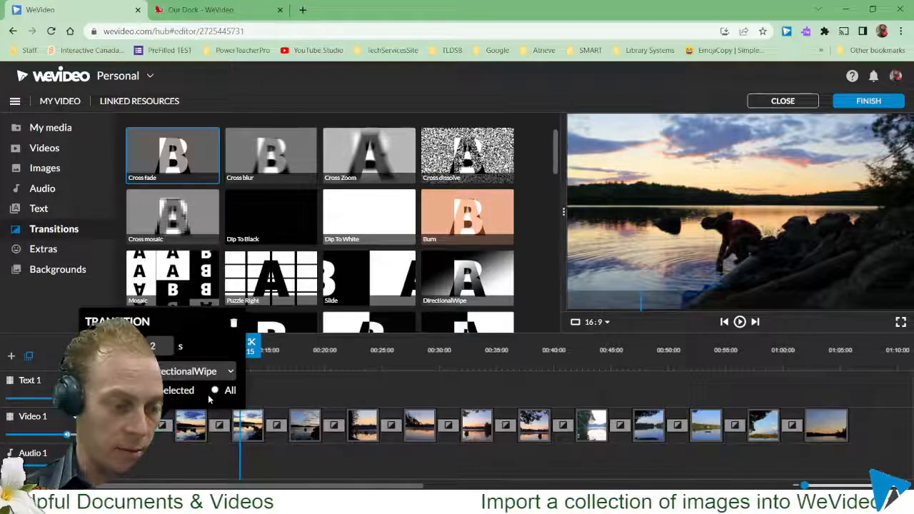
{"action": "left_click", "coordinate": [227, 370]}
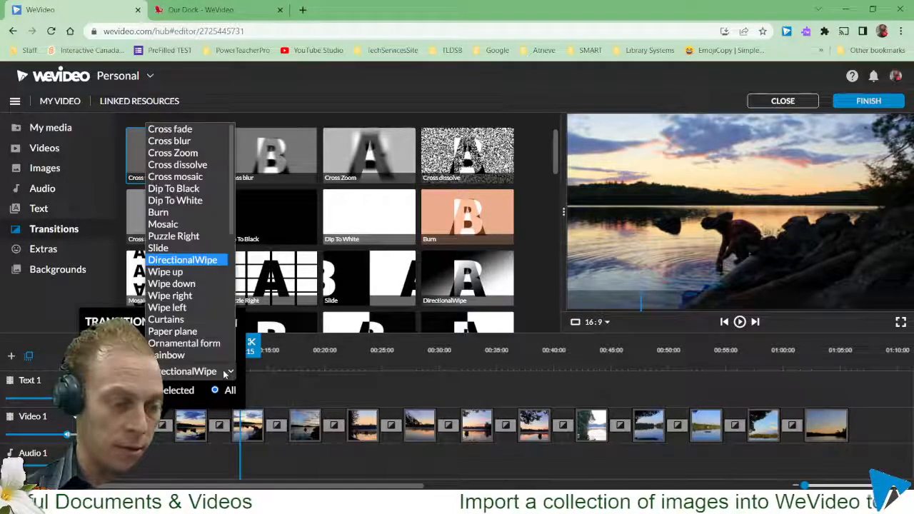
{"action": "left_click", "coordinate": [188, 129]}
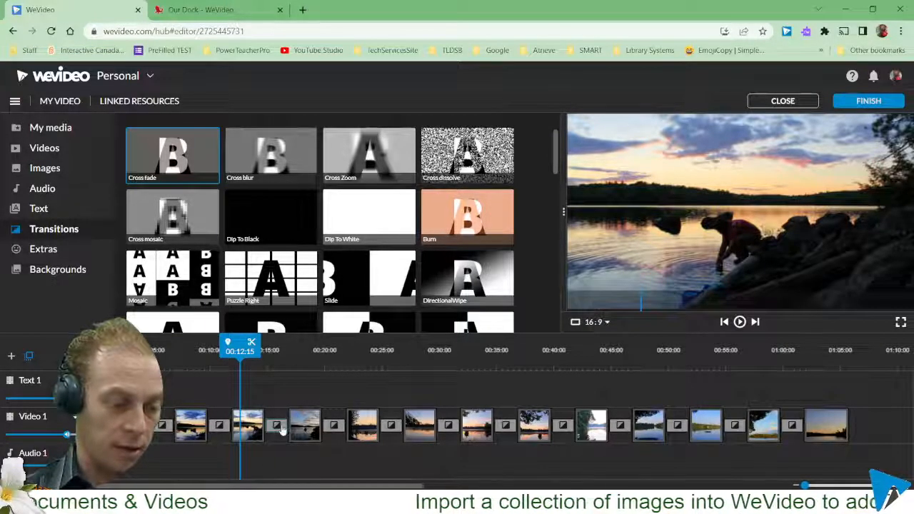
{"action": "mouse_move", "coordinate": [281, 429]}
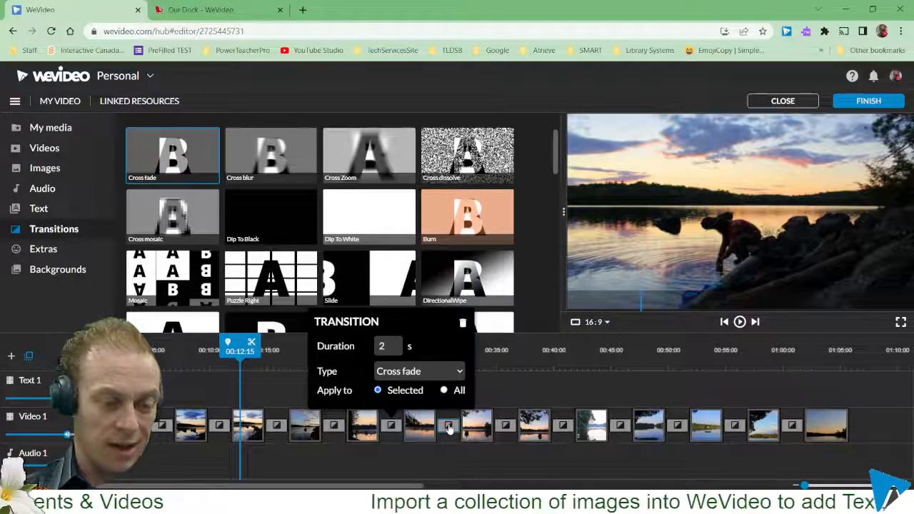
- Play back the Cross fade transitions and set the duration of all transitions on Video 1 to 1 s
{"action": "left_click", "coordinate": [740, 322]}
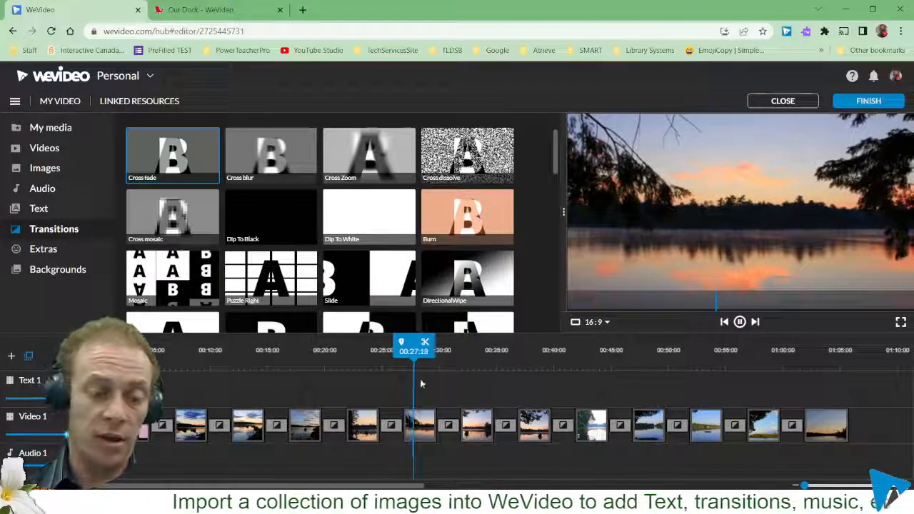
{"action": "left_click", "coordinate": [740, 321]}
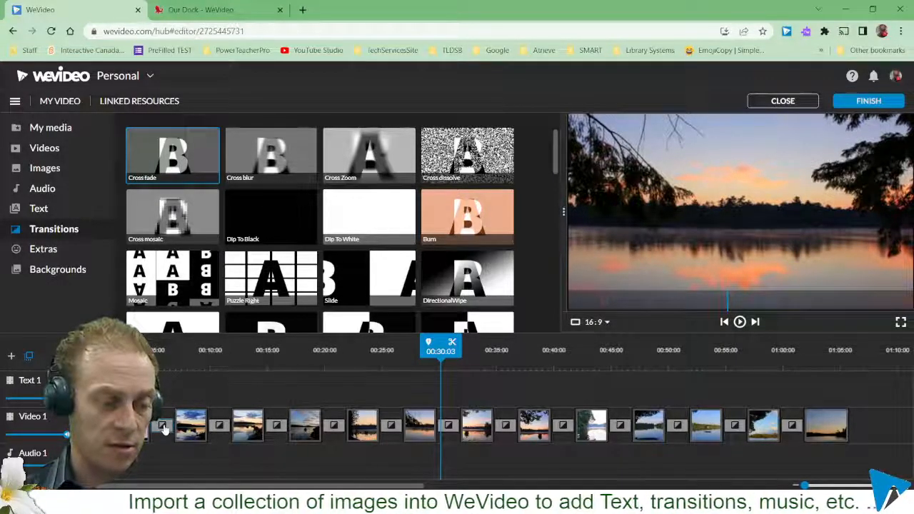
{"action": "left_click", "coordinate": [163, 426]}
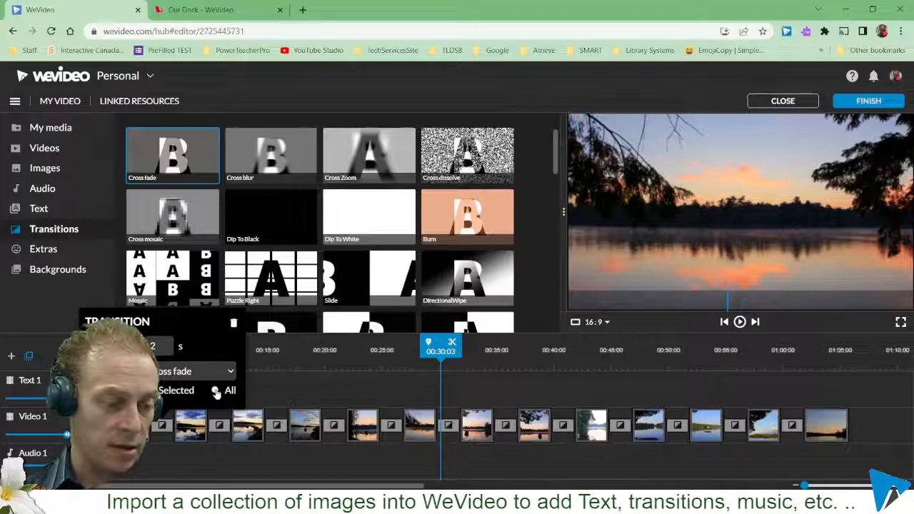
{"action": "double_click", "coordinate": [152, 345]}
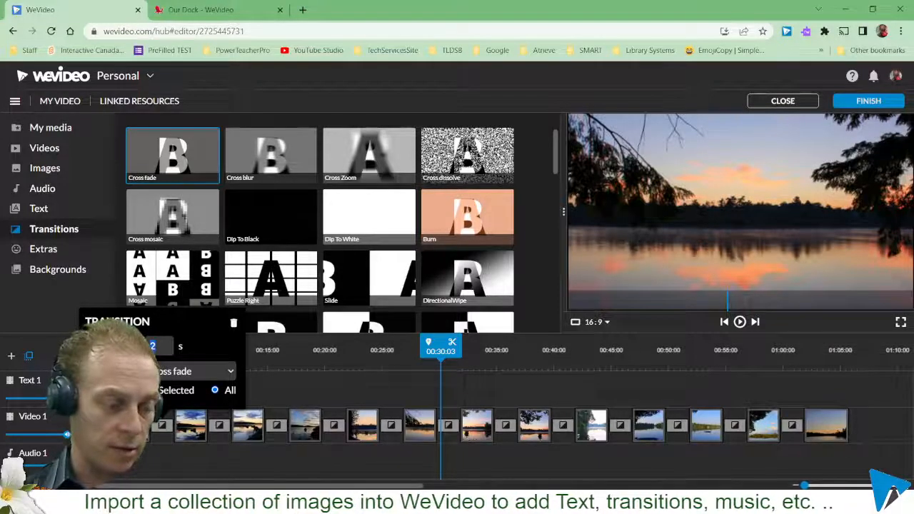
{"action": "type", "text": "1"}
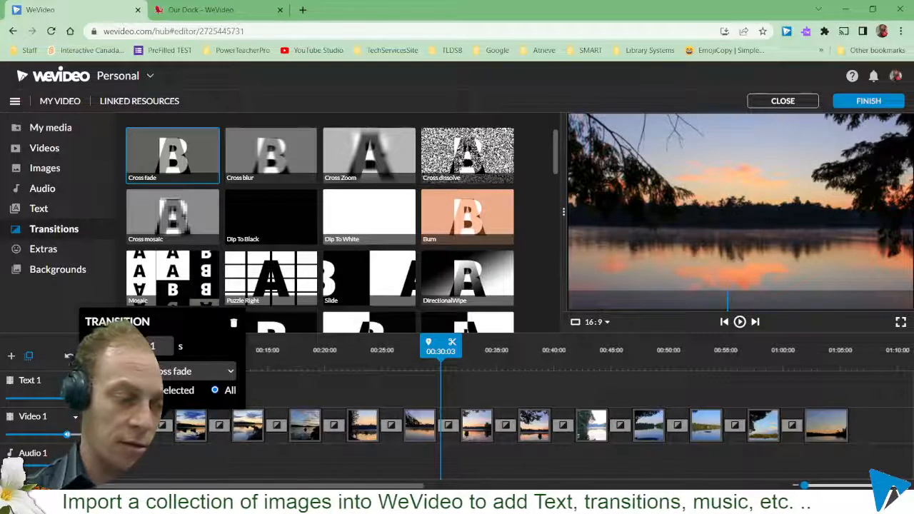
{"action": "left_click", "coordinate": [242, 356]}
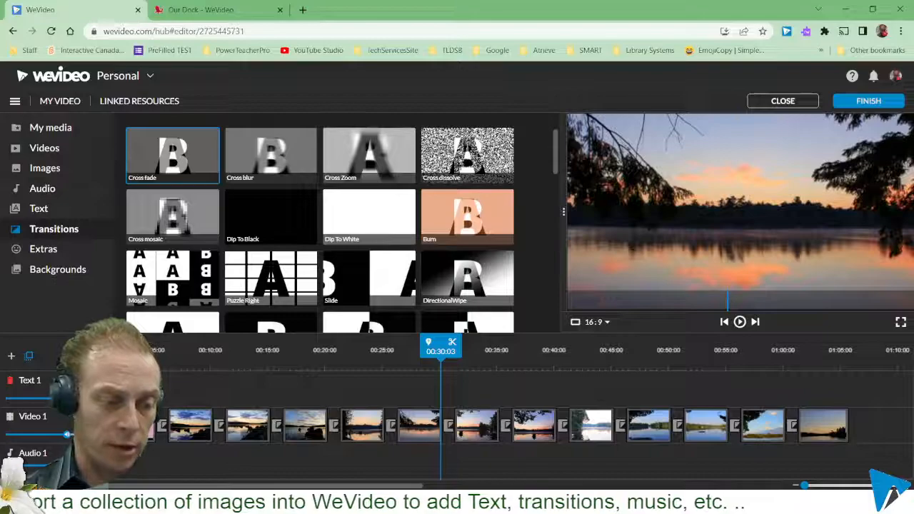
- Add the "Primary text" motion caption with the star to the Text 1 track above the second image, and preview it partway through
{"action": "left_click_drag", "start_coordinate": [436, 346], "coordinate": [146, 350]}
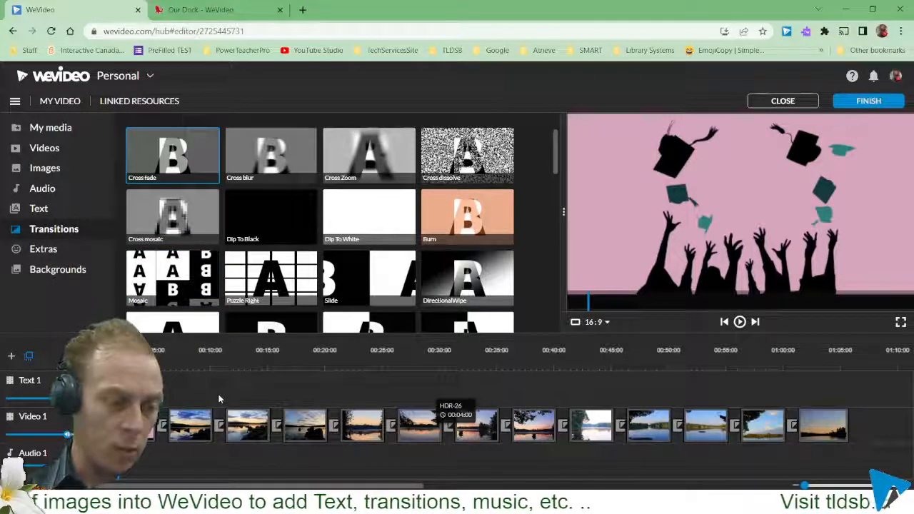
{"action": "left_click", "coordinate": [253, 379]}
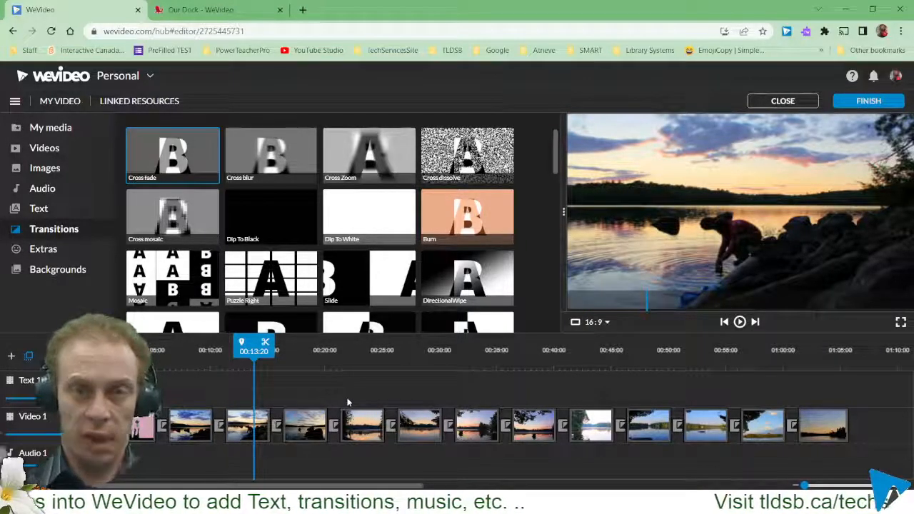
{"action": "left_click", "coordinate": [52, 208]}
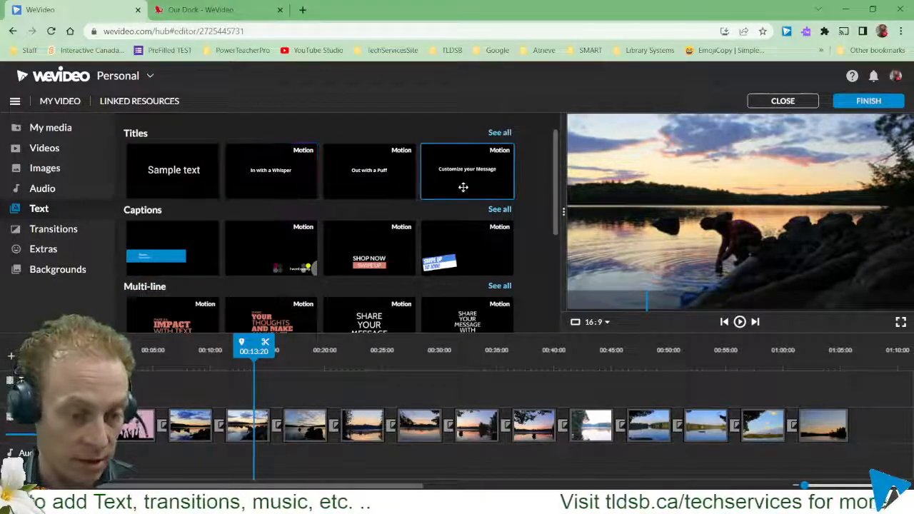
{"action": "left_click", "coordinate": [276, 245]}
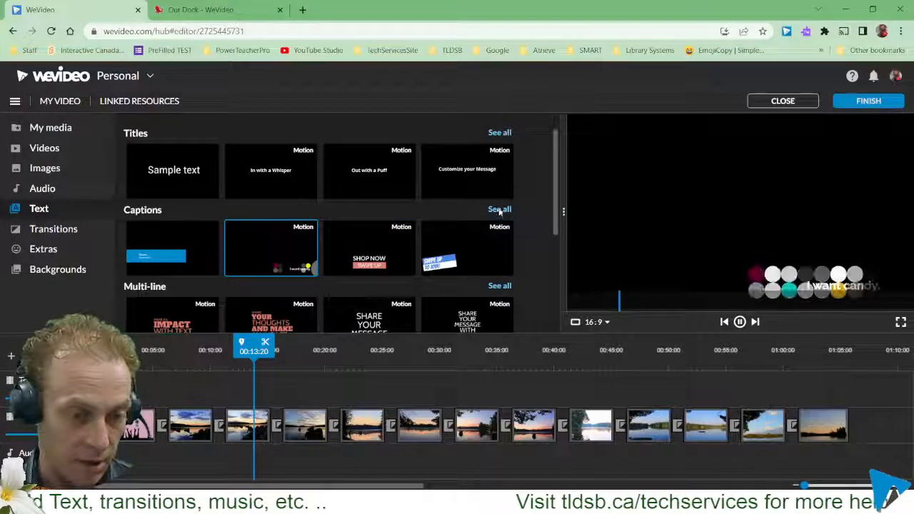
{"action": "left_click", "coordinate": [500, 209]}
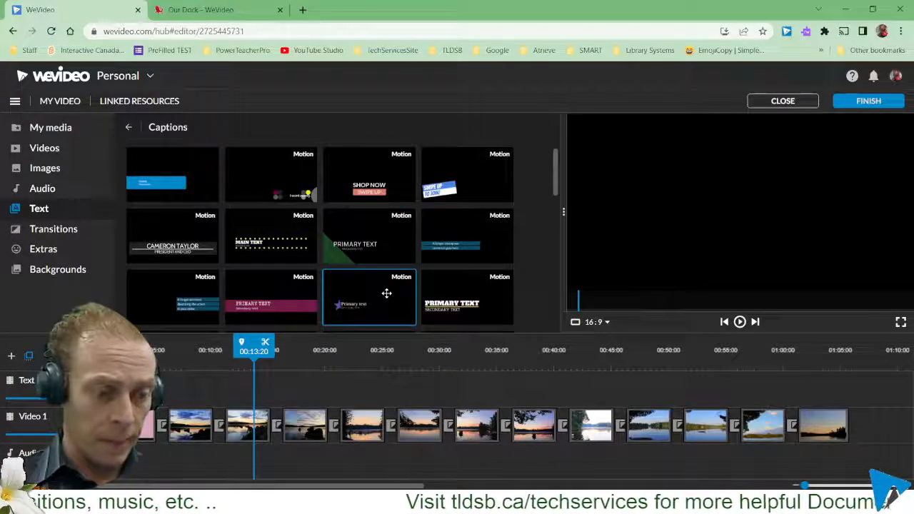
{"action": "left_click_drag", "start_coordinate": [379, 297], "coordinate": [238, 386]}
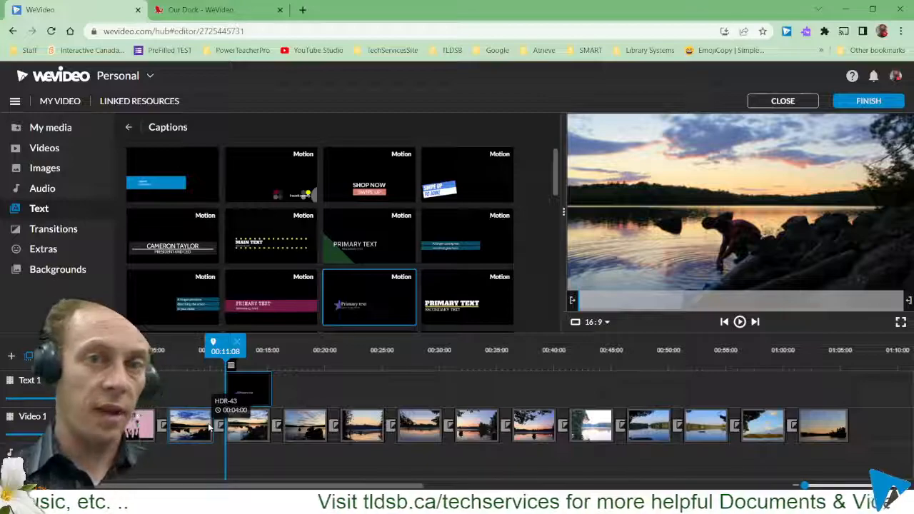
{"action": "left_click_drag", "start_coordinate": [225, 348], "coordinate": [247, 345]}
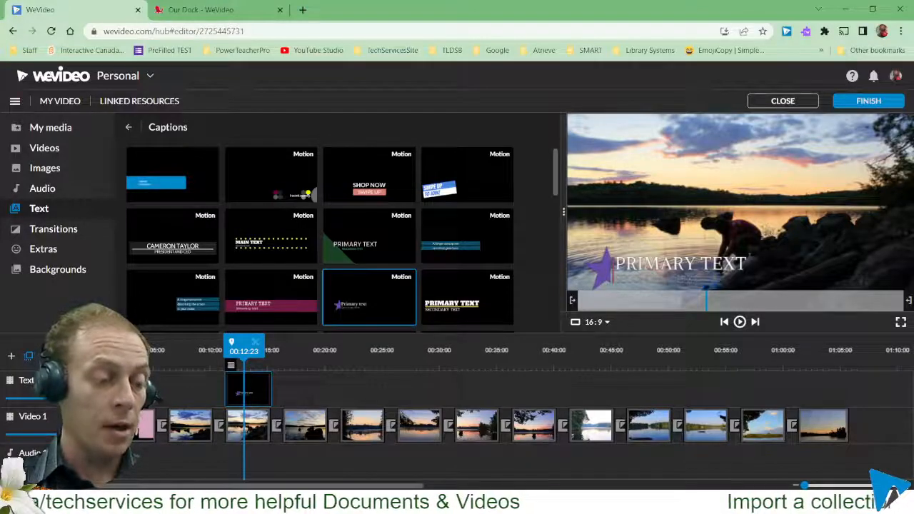
- Add a Video / Text track named "Text 2" to the timeline
{"action": "left_click", "coordinate": [11, 357]}
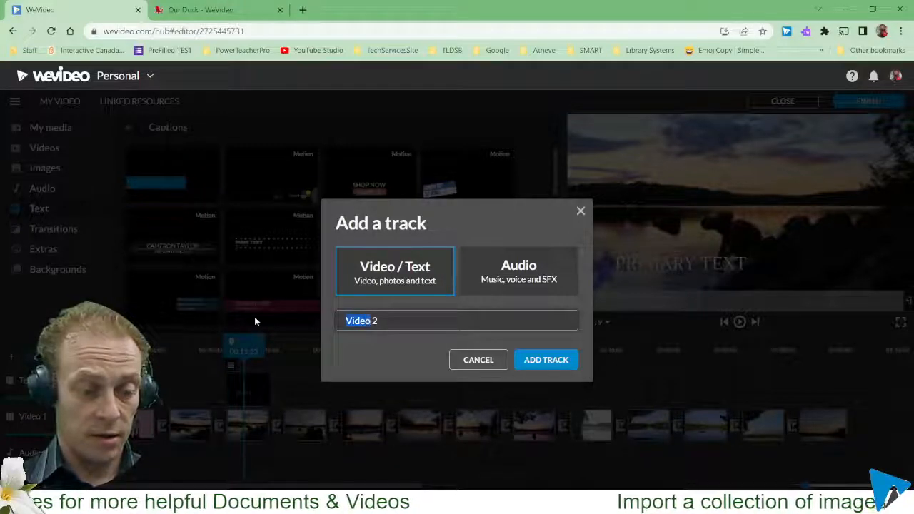
{"action": "type", "text": "TEs"}
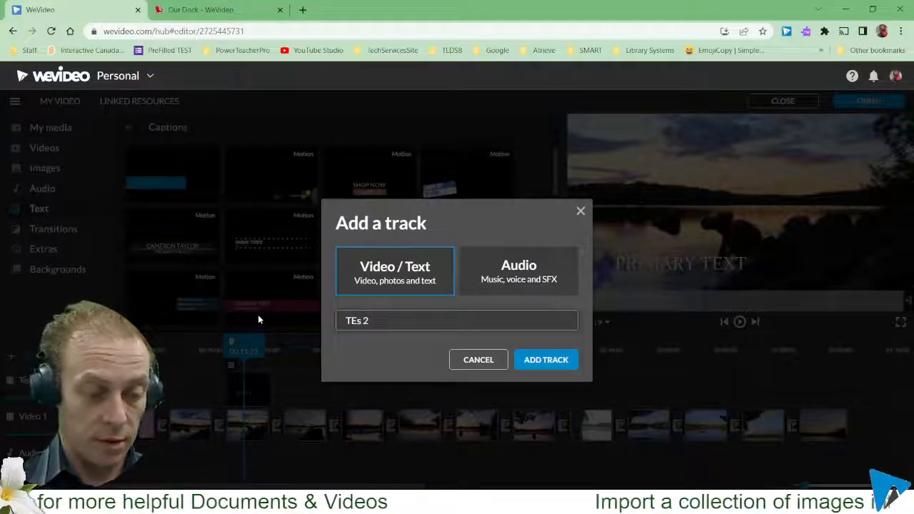
{"action": "key", "text": "BackSpace"}
{"action": "key", "text": "BackSpace"}
{"action": "type", "text": "ext"}
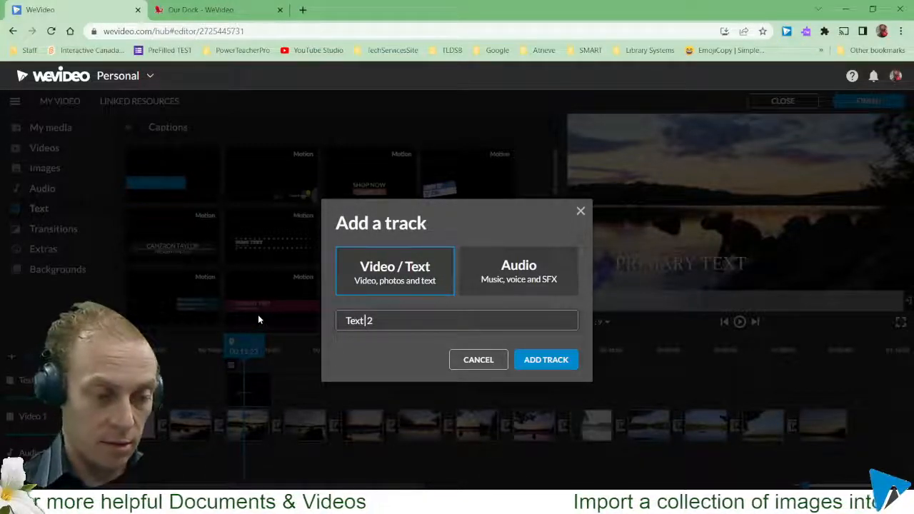
{"action": "left_click", "coordinate": [537, 361]}
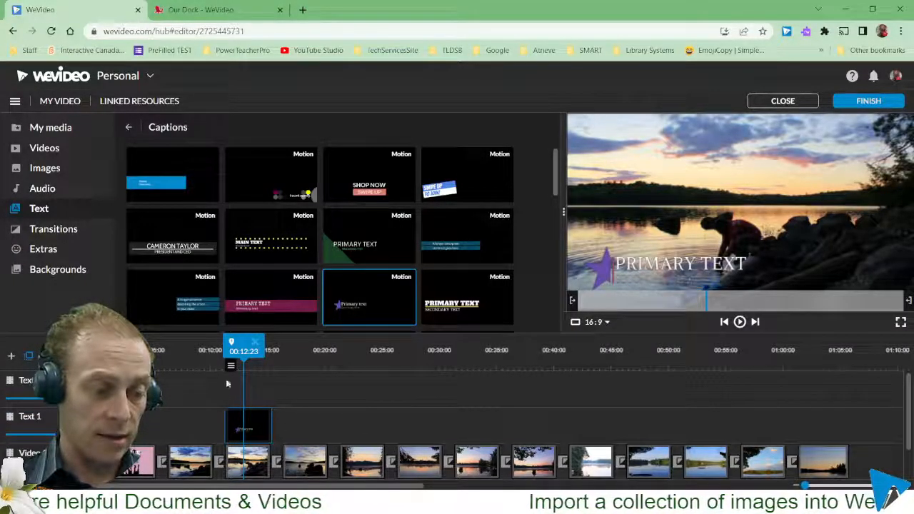
- Add the "Swipe up to join!" motion caption to Text 2 directly above the star caption, and view both captions over the second image
{"action": "left_click", "coordinate": [277, 295]}
{"action": "left_click", "coordinate": [468, 179]}
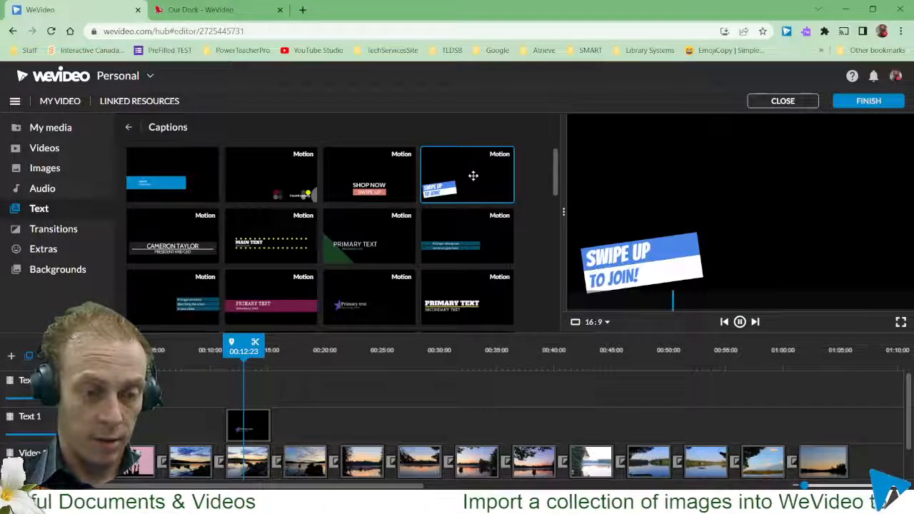
{"action": "left_click_drag", "start_coordinate": [471, 178], "coordinate": [270, 390]}
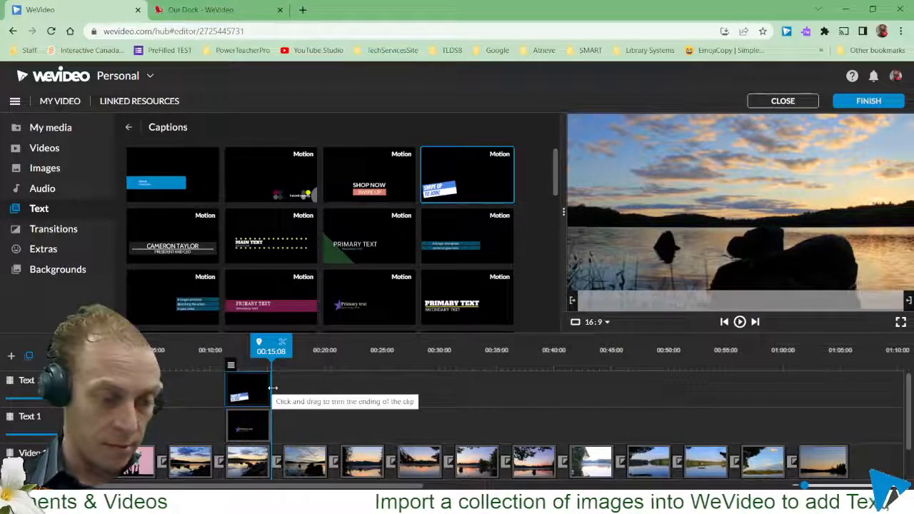
{"action": "left_click_drag", "start_coordinate": [272, 350], "coordinate": [245, 350]}
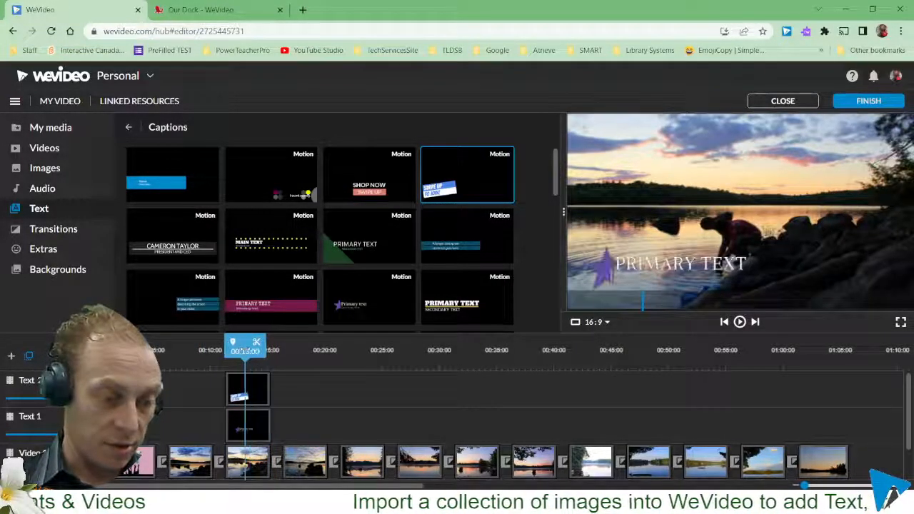
{"action": "left_click", "coordinate": [253, 379]}
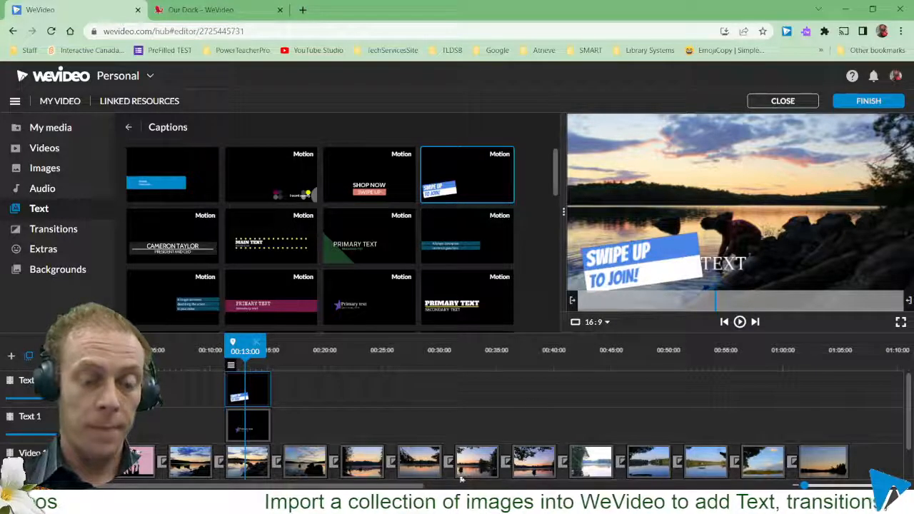
{"action": "left_click", "coordinate": [128, 460]}
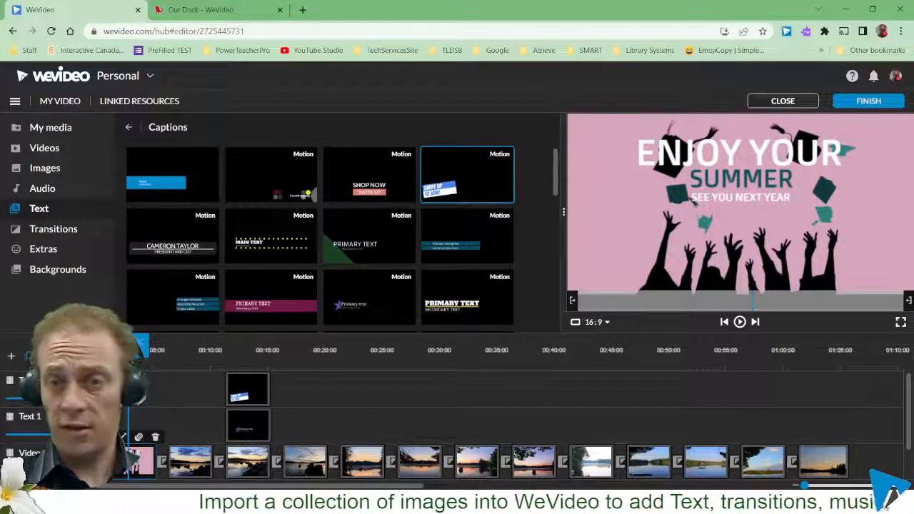
{"action": "left_click", "coordinate": [244, 394]}
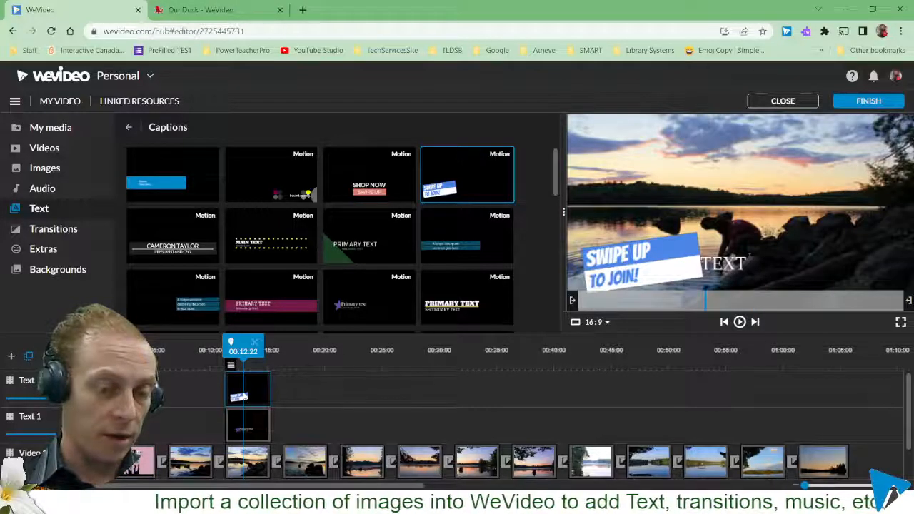
- Move the "Swipe up to join!" caption to the upper left corner of the frame, play it back and save the clip changes
{"action": "double_click", "coordinate": [243, 394]}
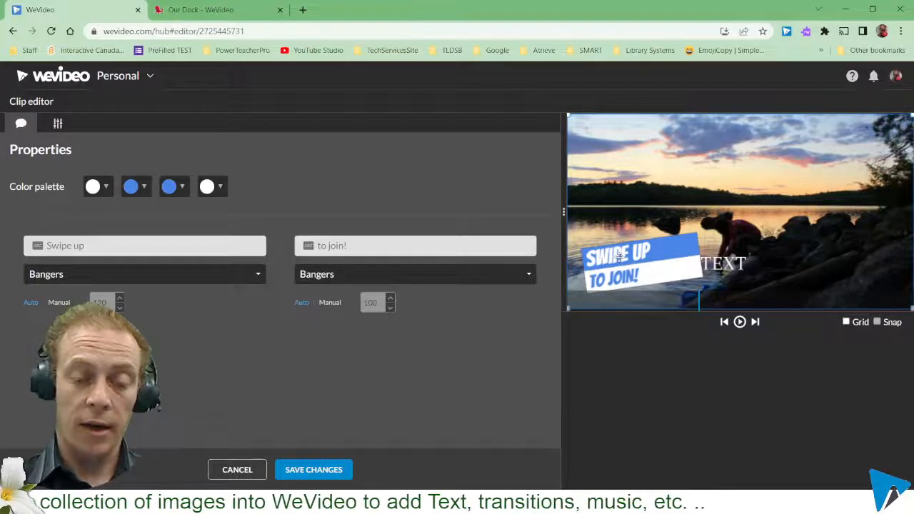
{"action": "left_click_drag", "start_coordinate": [619, 256], "coordinate": [615, 145]}
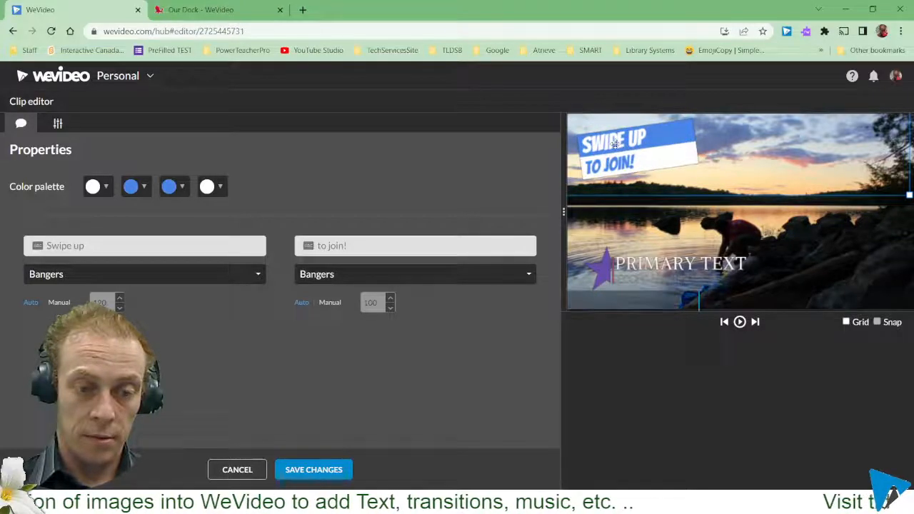
{"action": "left_click", "coordinate": [725, 323]}
{"action": "left_click", "coordinate": [740, 322]}
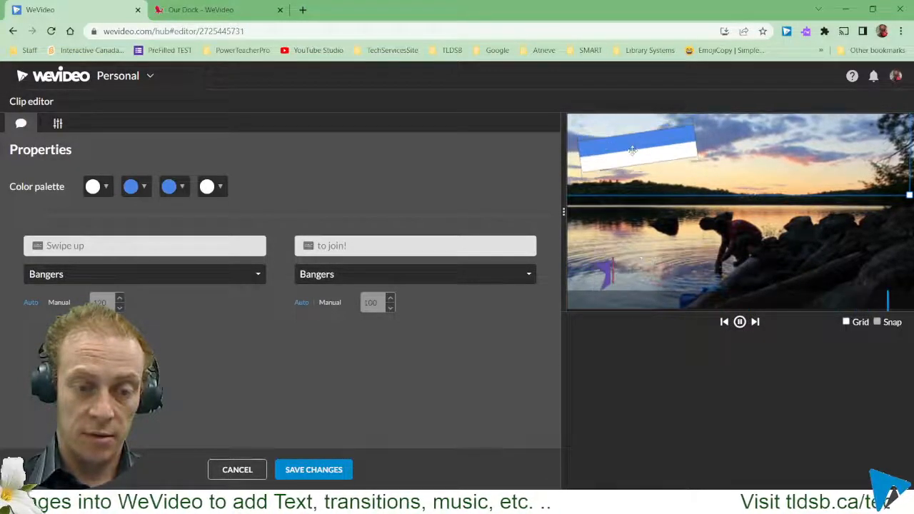
{"action": "left_click", "coordinate": [314, 470]}
{"action": "mouse_move", "coordinate": [293, 414]}
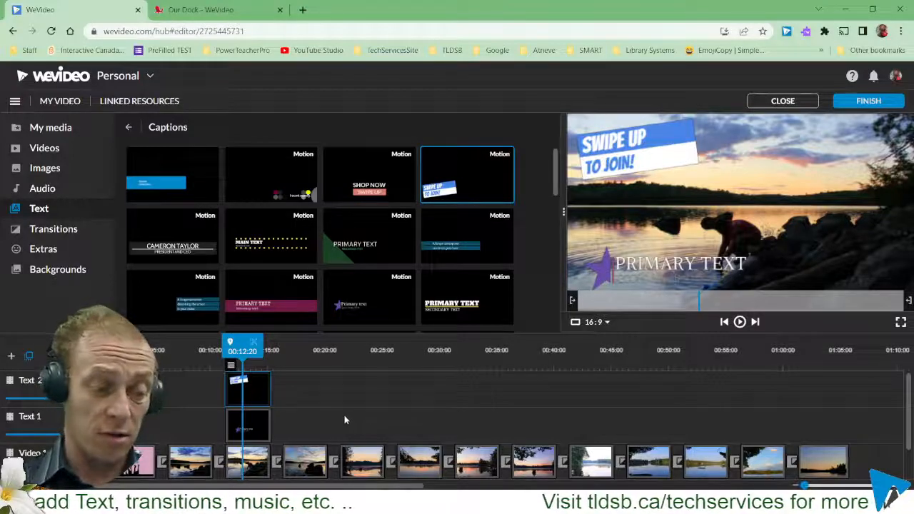
{"action": "left_click", "coordinate": [249, 397]}
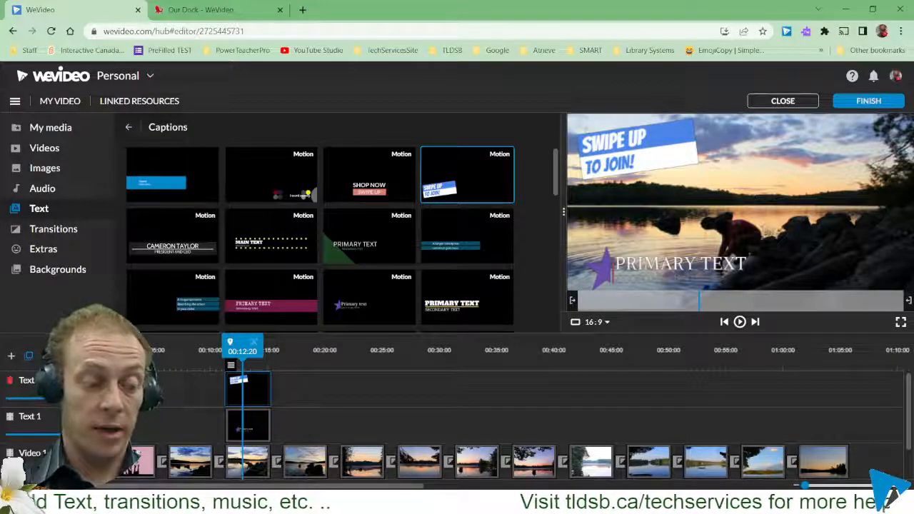
{"action": "left_click", "coordinate": [10, 357]}
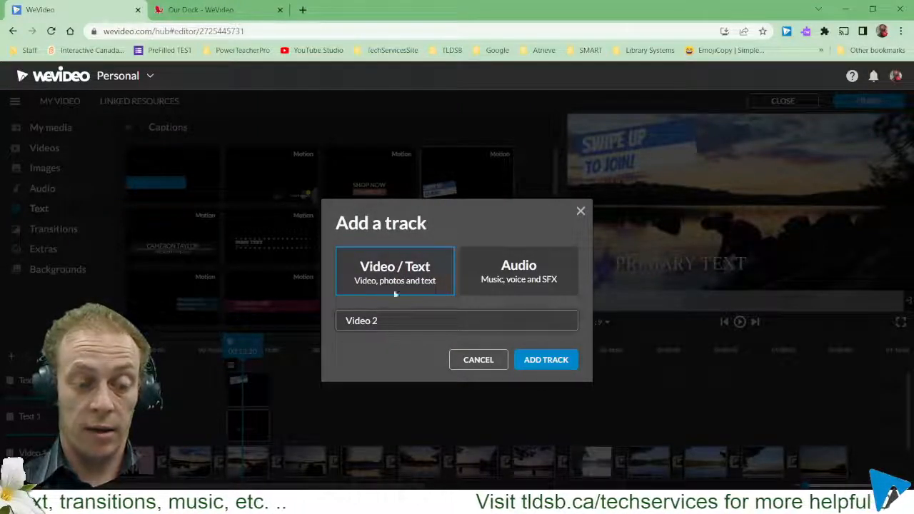
{"action": "left_click", "coordinate": [479, 363]}
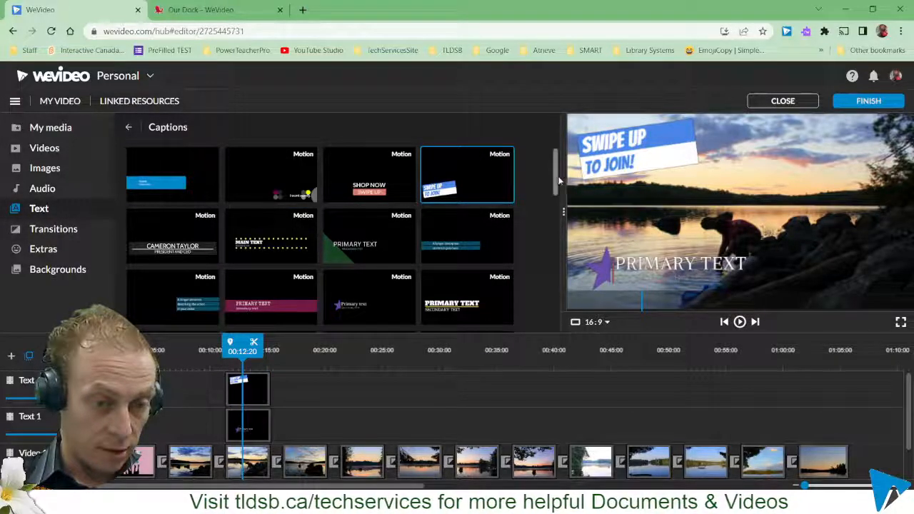
- Browse the text template categories, list all Special templates and preview the credits template among them
{"action": "left_click", "coordinate": [223, 133]}
{"action": "left_click_drag", "start_coordinate": [555, 170], "coordinate": [551, 308]}
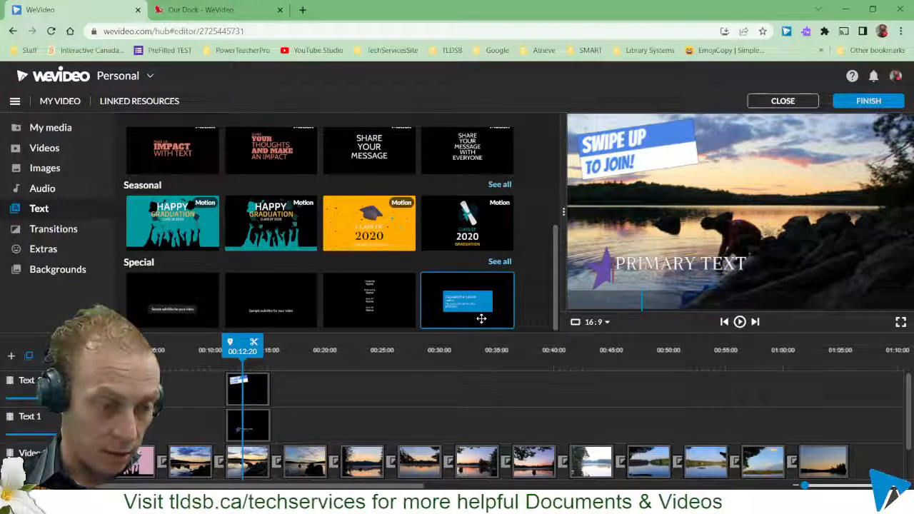
{"action": "left_click", "coordinate": [500, 262]}
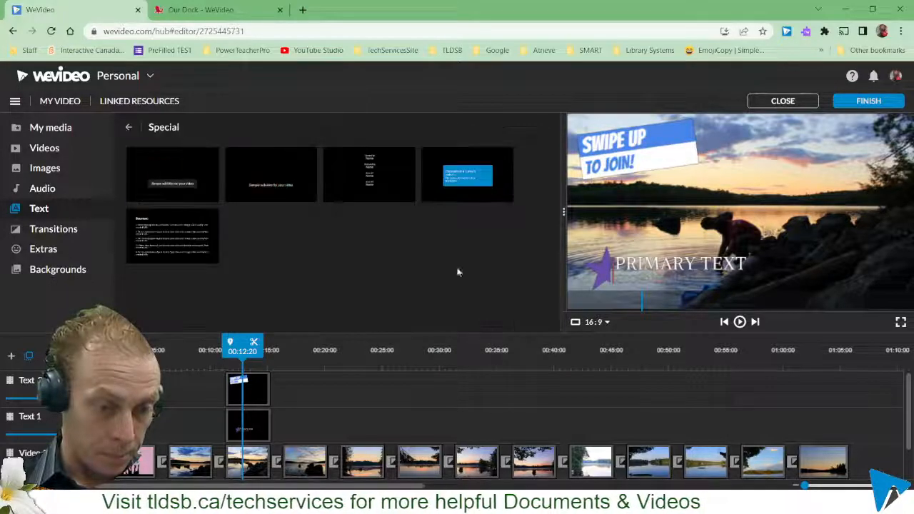
{"action": "left_click", "coordinate": [370, 173]}
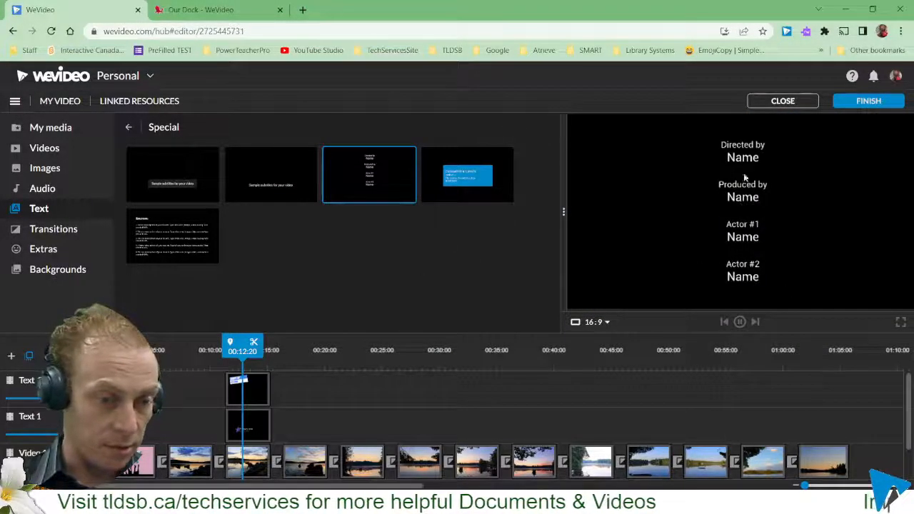
{"action": "left_click", "coordinate": [130, 129]}
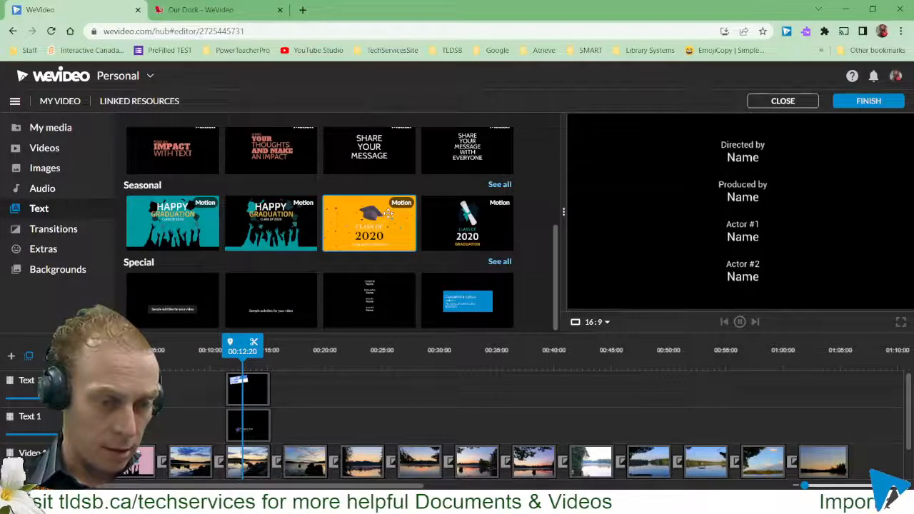
{"action": "scroll", "coordinate": [245, 174], "scroll_direction": "up", "scroll_amount": 3}
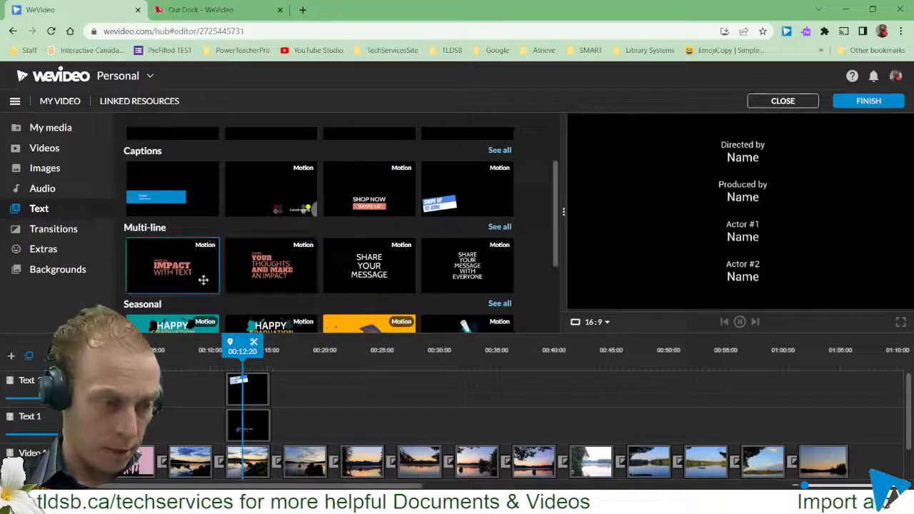
- Add the multi-line "Make an impact with text" template at the end of Video 1 and change its lines to "Thanks for a", "great" and "year!"
{"action": "left_click", "coordinate": [162, 271]}
{"action": "left_click_drag", "start_coordinate": [163, 272], "coordinate": [858, 454]}
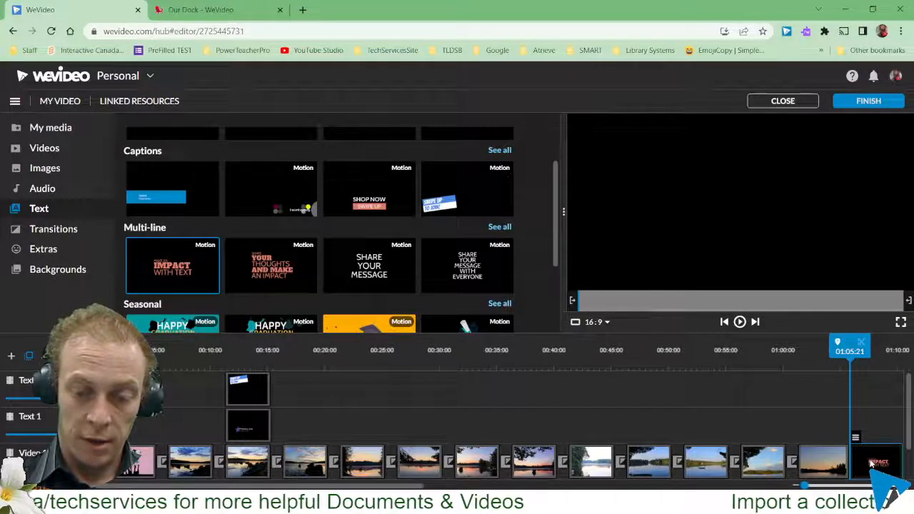
{"action": "double_click", "coordinate": [871, 464]}
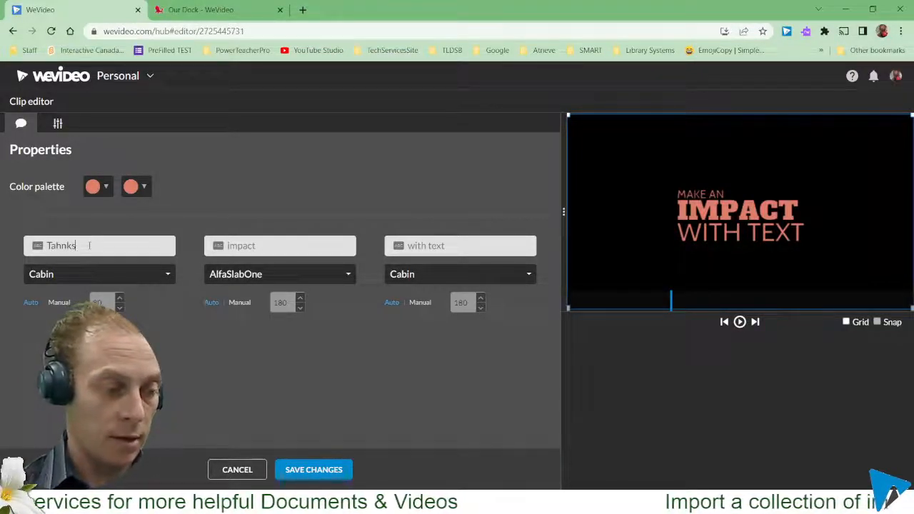
{"action": "type", "text": "for"}
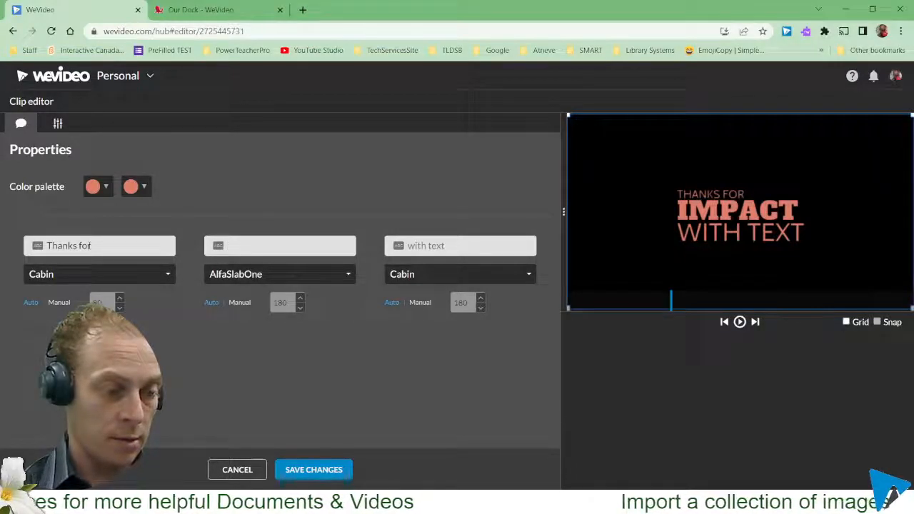
{"action": "left_click", "coordinate": [134, 247]}
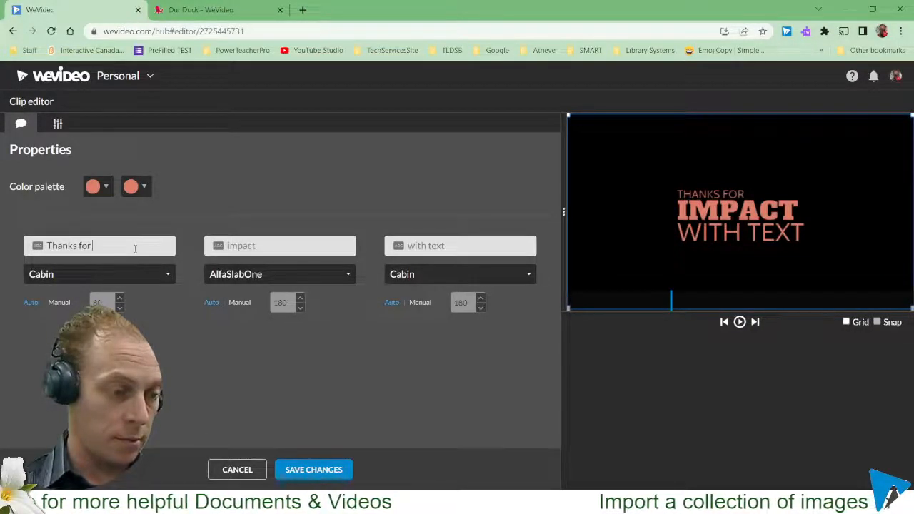
{"action": "left_click", "coordinate": [275, 247]}
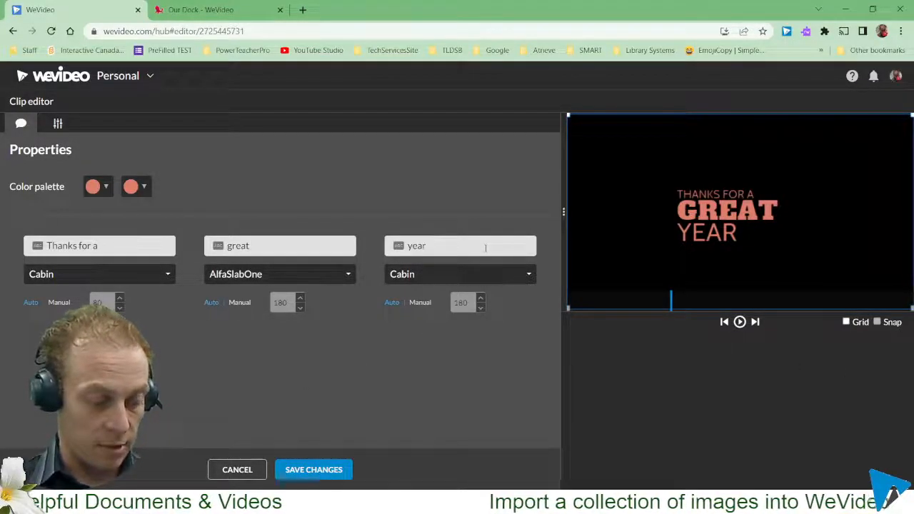
{"action": "left_click", "coordinate": [328, 469]}
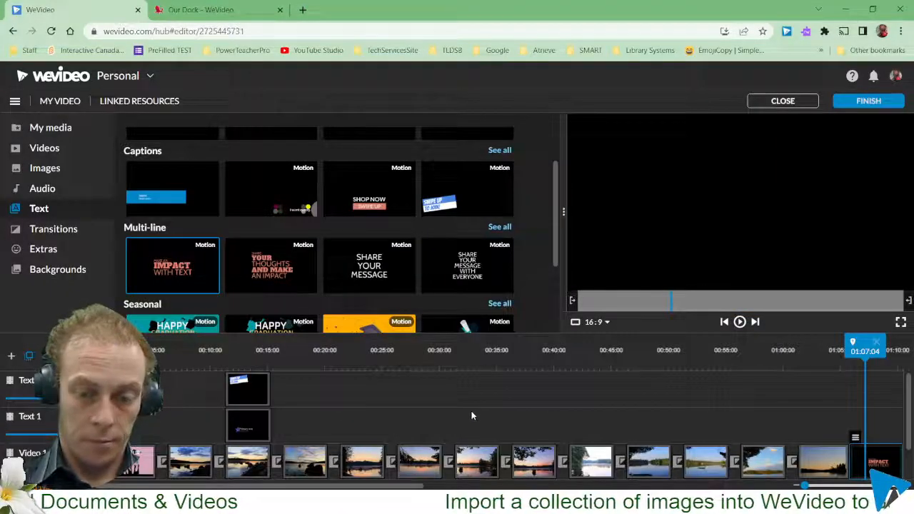
- Play back the closing title, enlarge it centred in the frame, preview it again and save the clip changes
{"action": "left_click", "coordinate": [724, 323]}
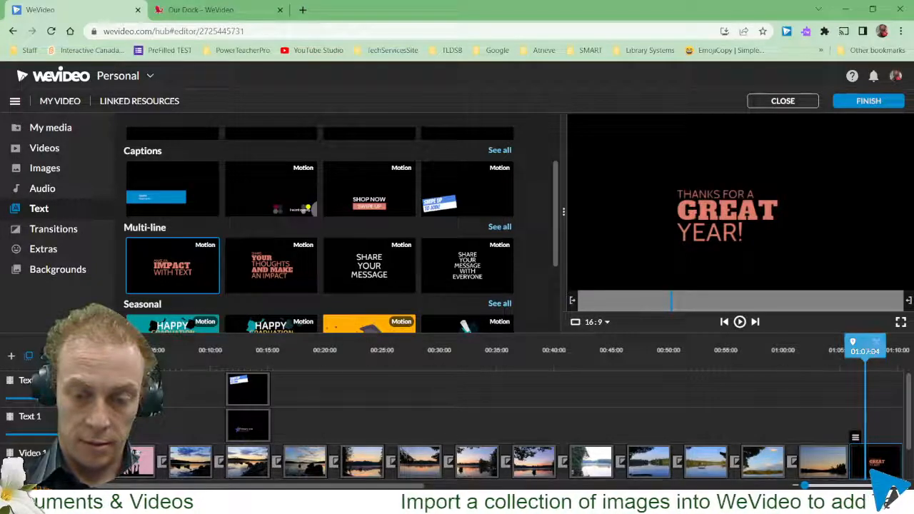
{"action": "left_click", "coordinate": [740, 322]}
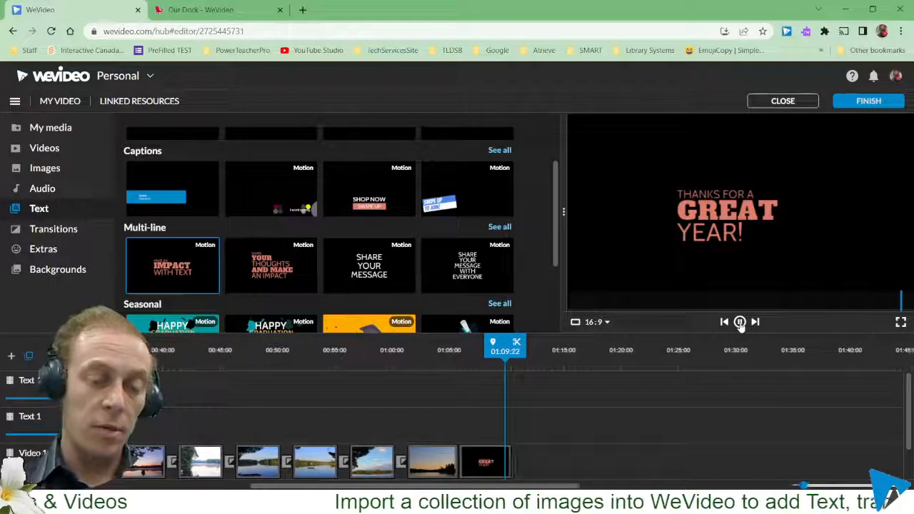
{"action": "double_click", "coordinate": [501, 466]}
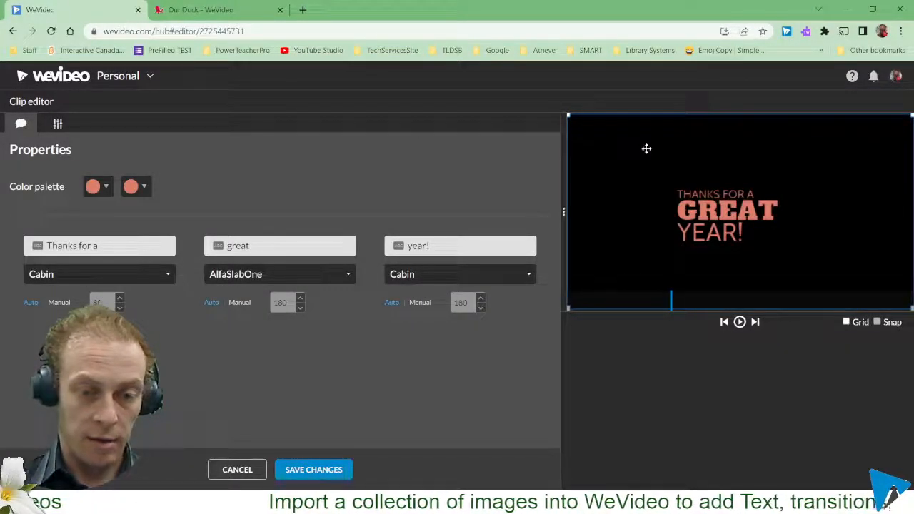
{"action": "left_click_drag", "start_coordinate": [696, 178], "coordinate": [776, 224]}
{"action": "left_click_drag", "start_coordinate": [648, 162], "coordinate": [495, 84]}
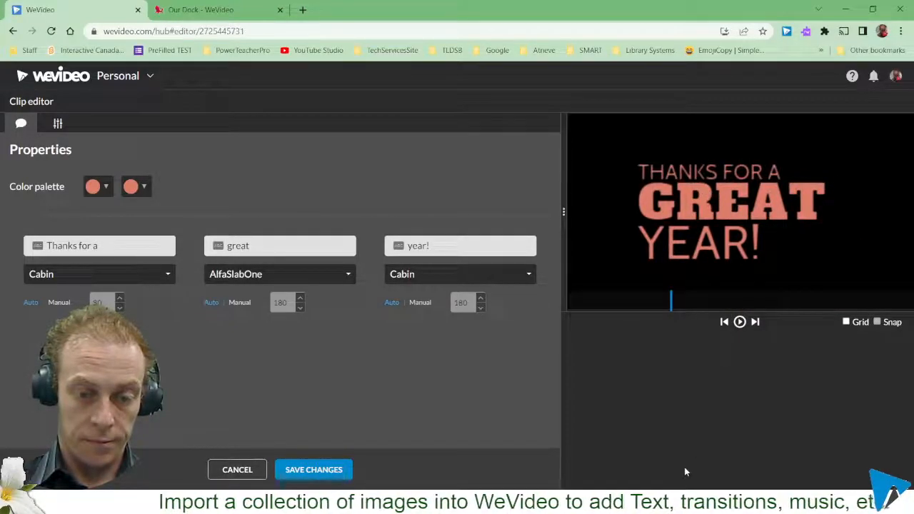
{"action": "left_click", "coordinate": [740, 322]}
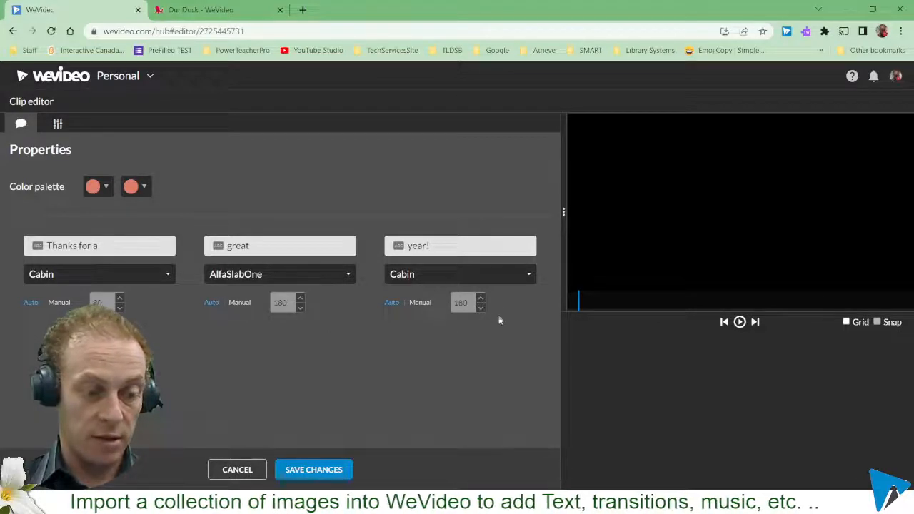
{"action": "left_click", "coordinate": [134, 189]}
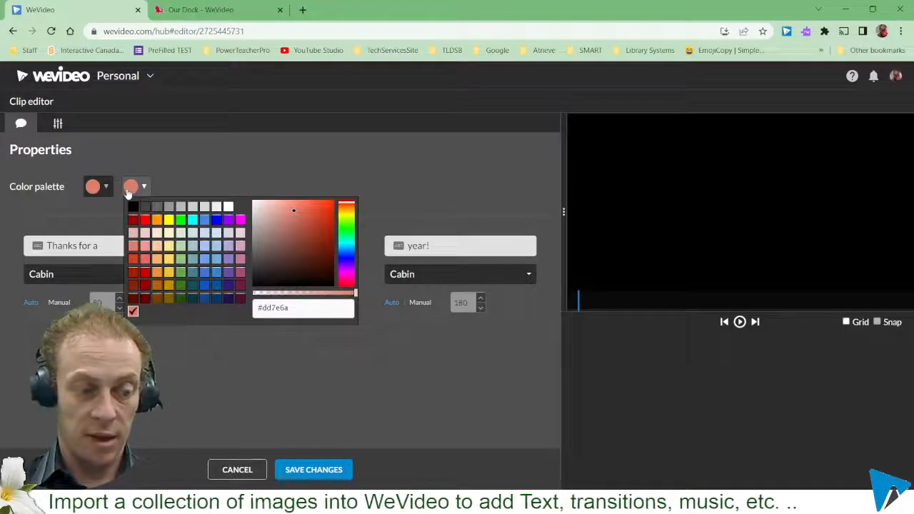
{"action": "left_click", "coordinate": [169, 186]}
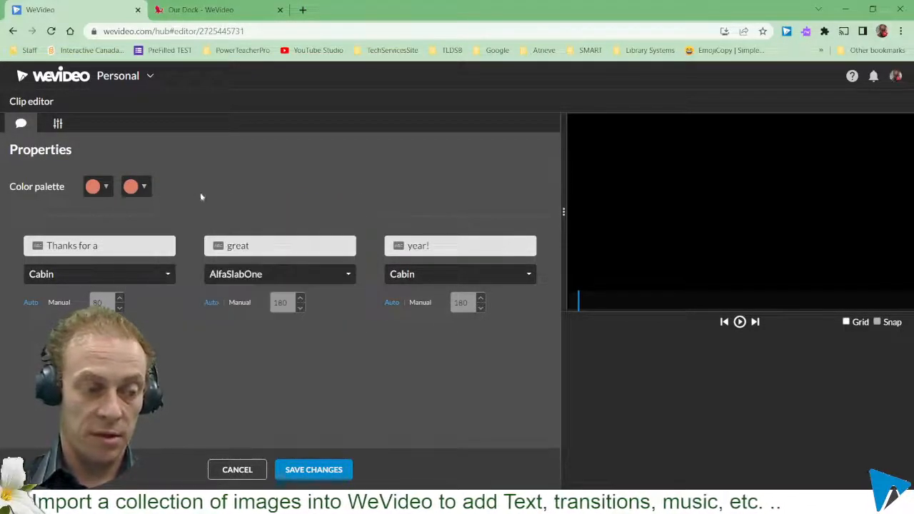
{"action": "left_click", "coordinate": [314, 470]}
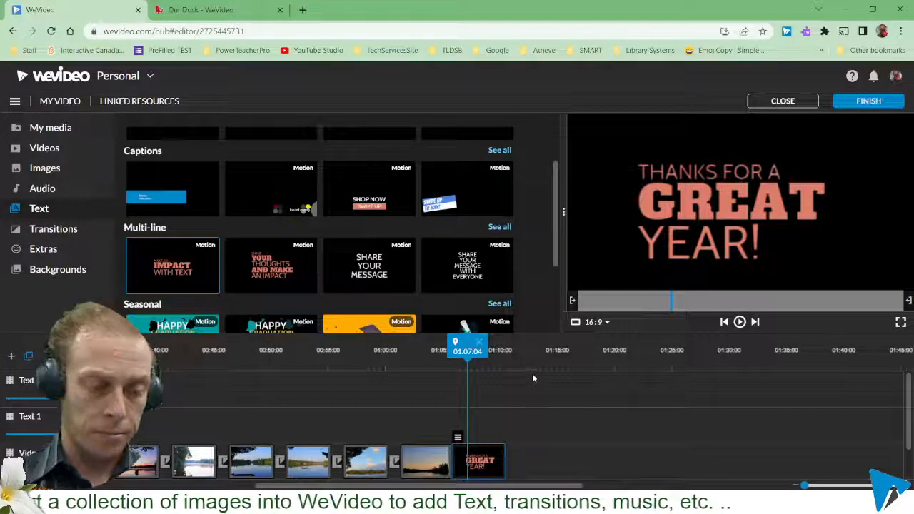
- Finish the edit and set the export title to "Yearbook"
{"action": "left_click_drag", "start_coordinate": [468, 349], "coordinate": [153, 343]}
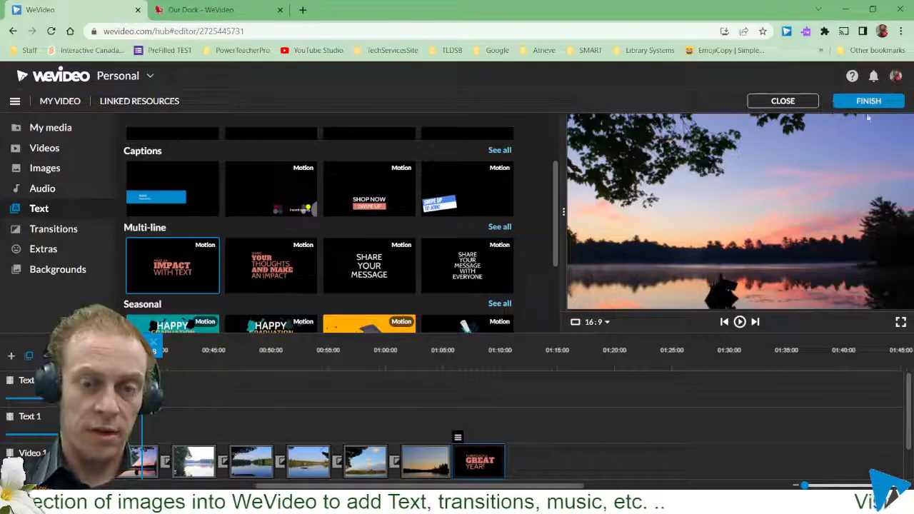
{"action": "left_click", "coordinate": [861, 104]}
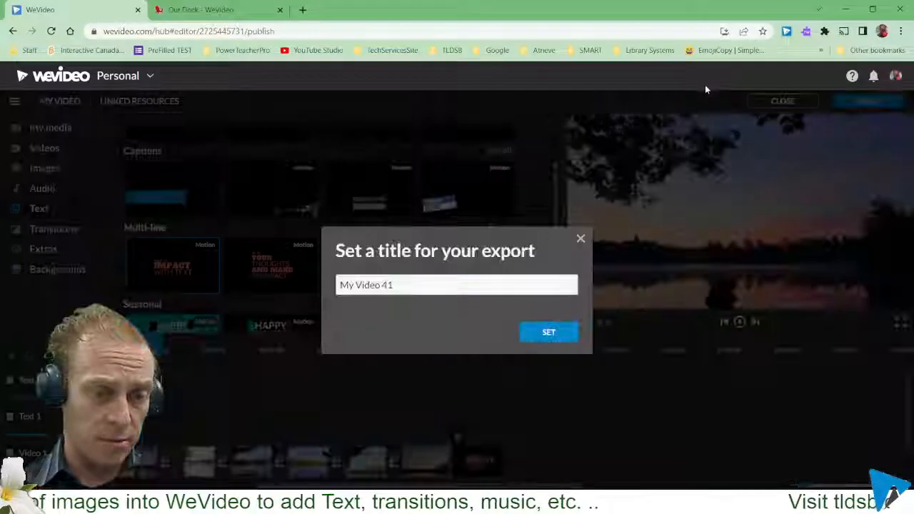
{"action": "left_click_drag", "start_coordinate": [411, 285], "coordinate": [359, 285]}
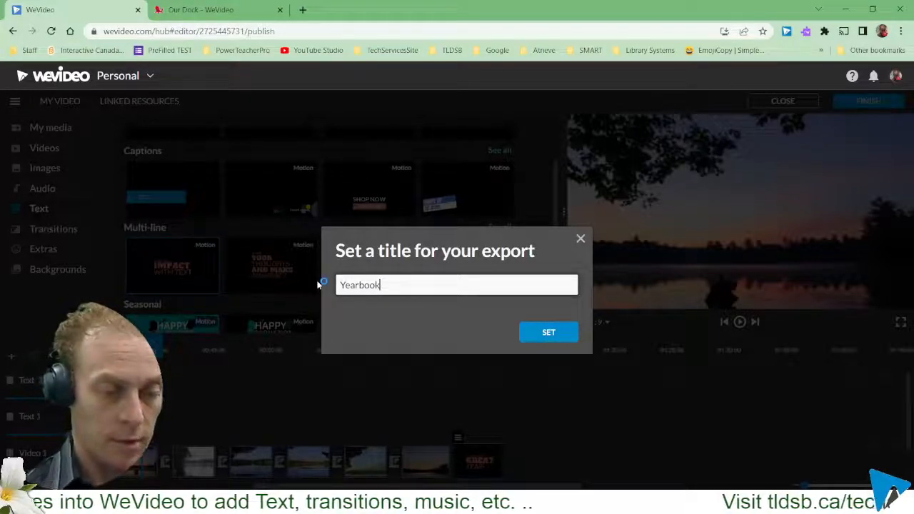
{"action": "left_click", "coordinate": [538, 340]}
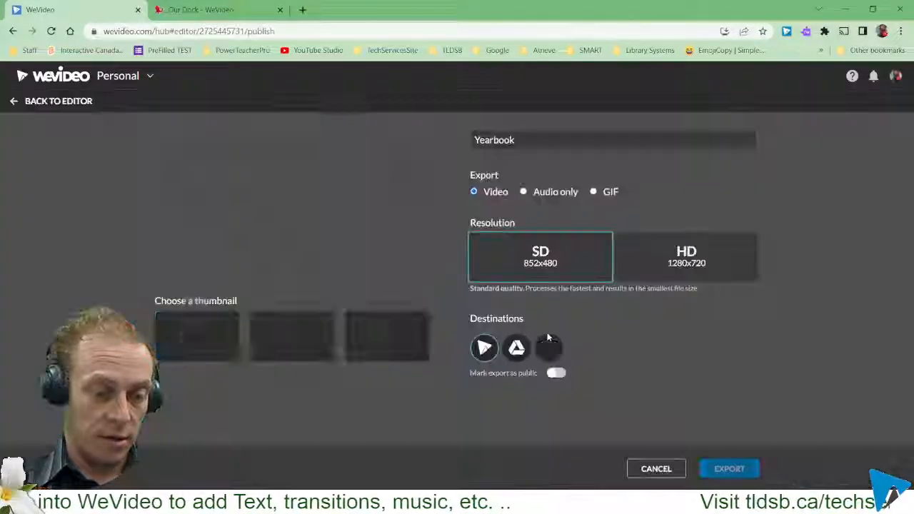
{"action": "left_click", "coordinate": [699, 255]}
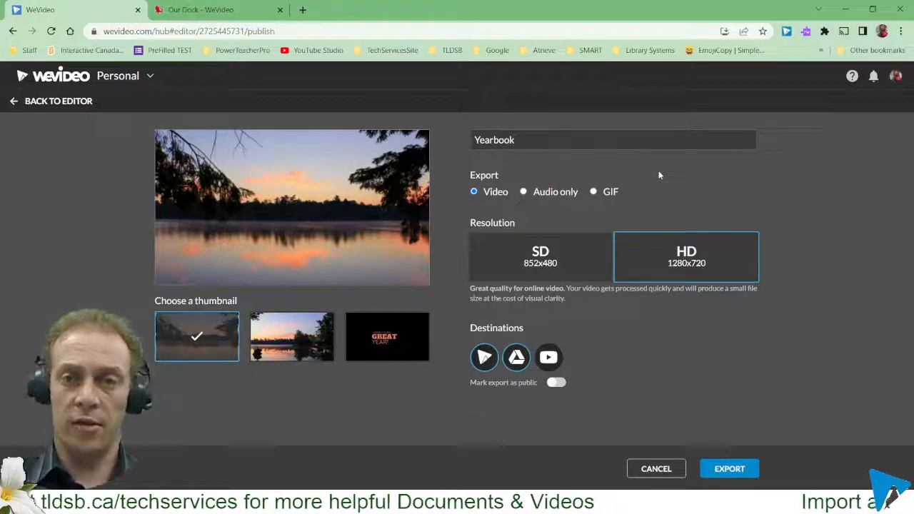
{"action": "left_click", "coordinate": [594, 193]}
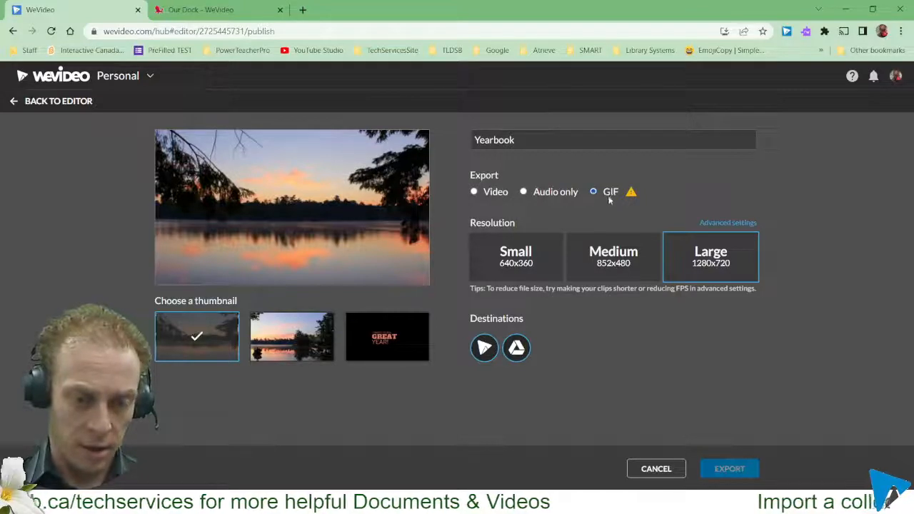
{"action": "mouse_move", "coordinate": [630, 194]}
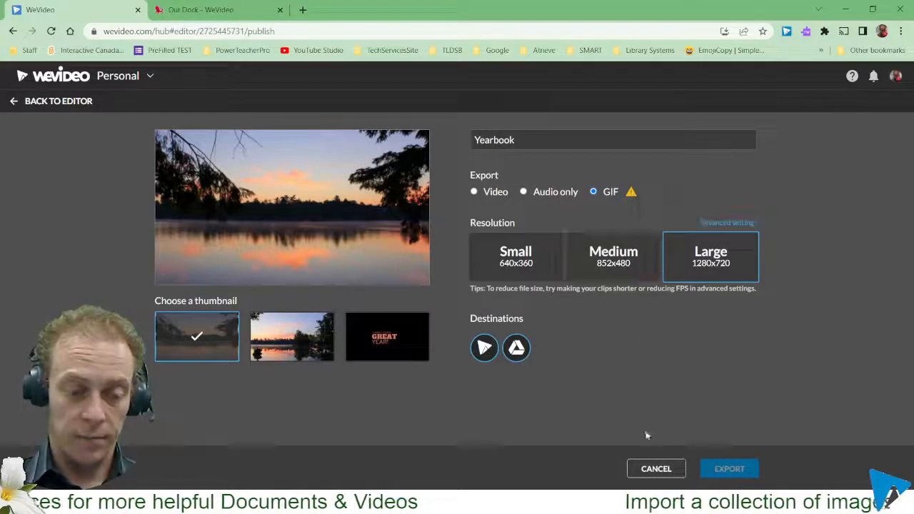
{"action": "left_click", "coordinate": [656, 468]}
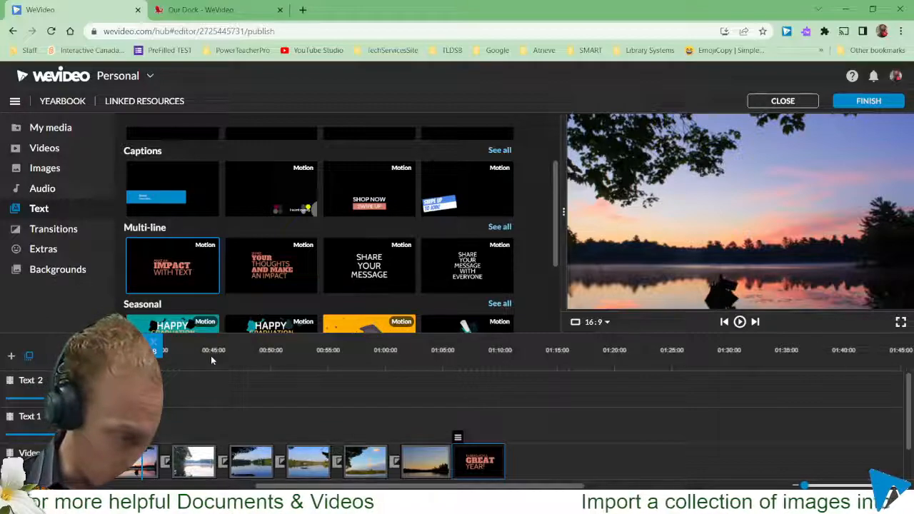
- Delete the last five images from Video 1 and move the closing title up to follow the remaining images, at about 00:41
{"action": "left_click", "coordinate": [206, 462]}
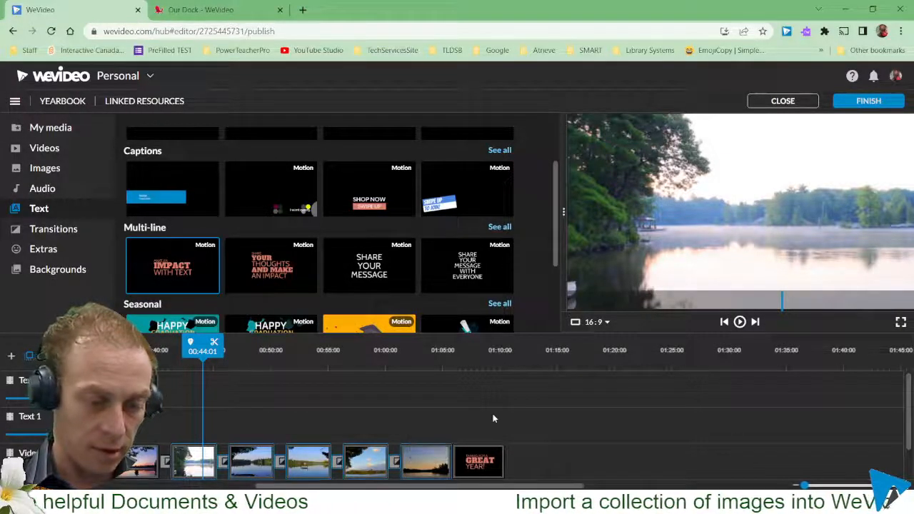
{"action": "key", "text": "Delete"}
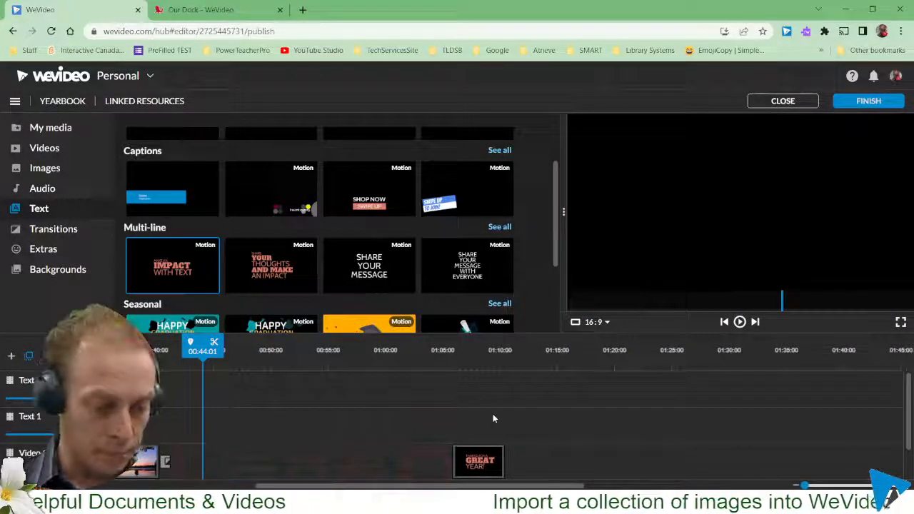
{"action": "left_click_drag", "start_coordinate": [477, 461], "coordinate": [179, 462]}
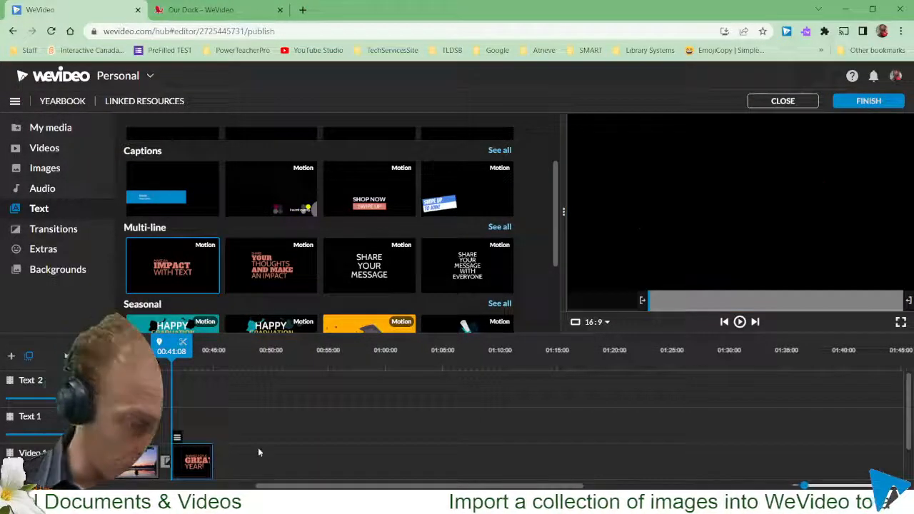
{"action": "key", "text": "space"}
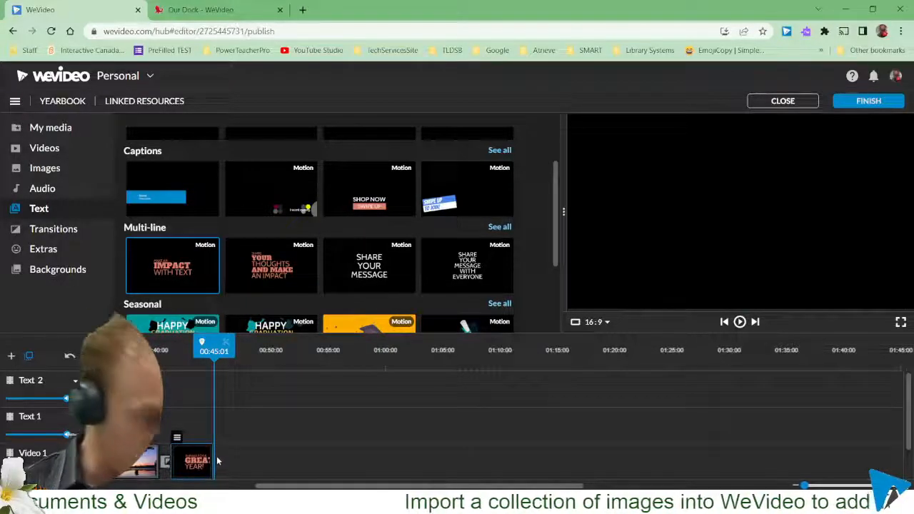
- Export the Yearbook edit as a Medium 852x480 GIF to both WeVideo and Google Drive
{"action": "left_click", "coordinate": [878, 102]}
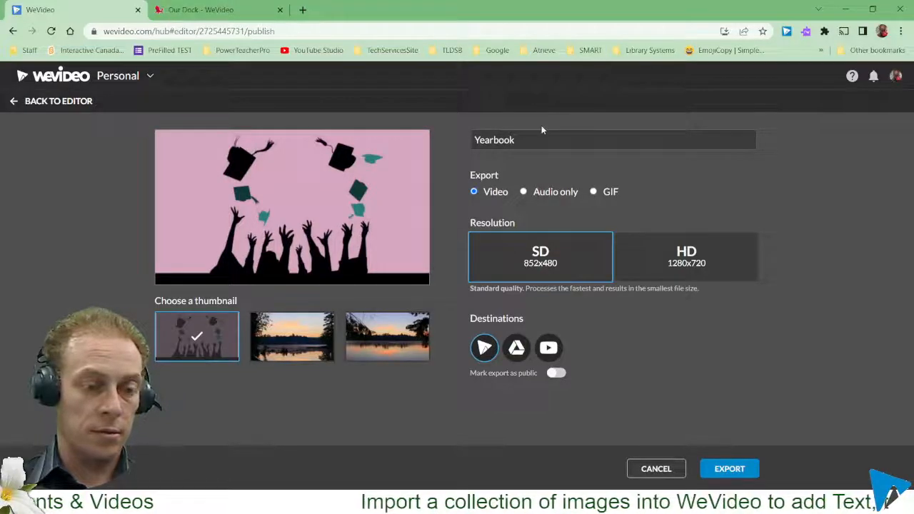
{"action": "left_click", "coordinate": [595, 193]}
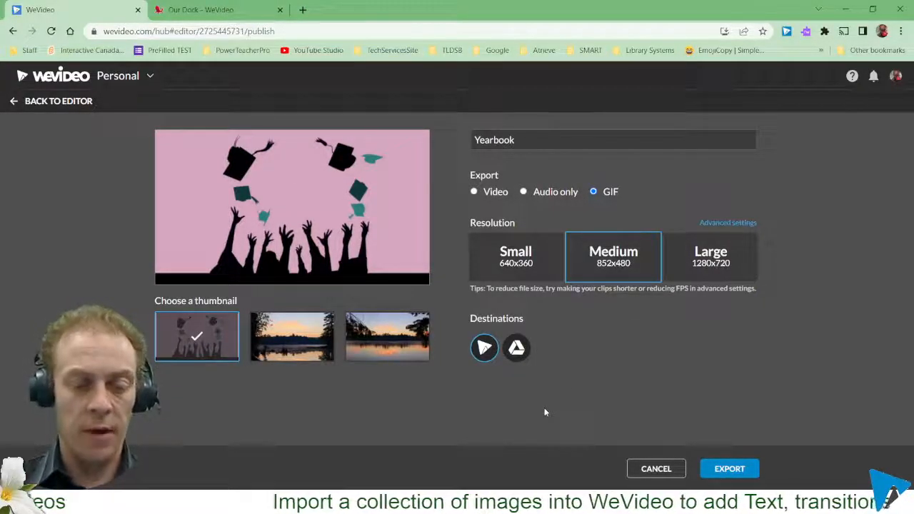
{"action": "left_click", "coordinate": [517, 348]}
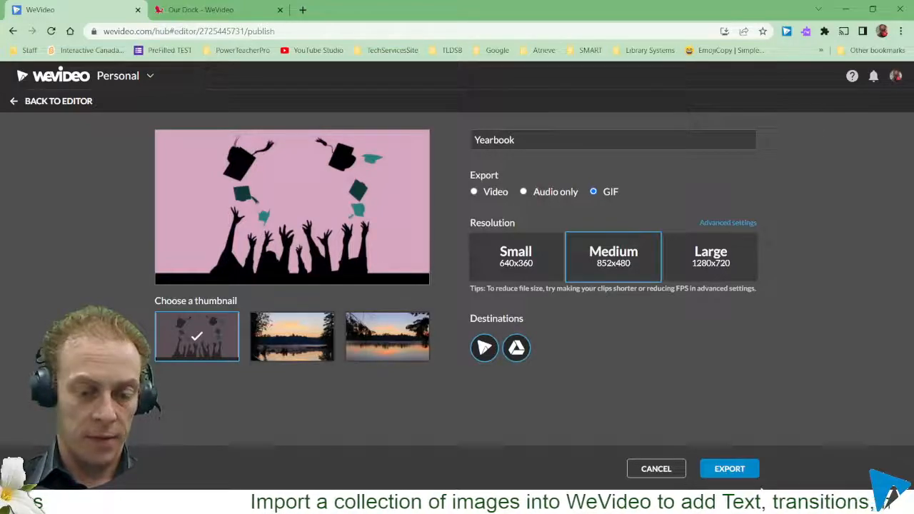
{"action": "left_click", "coordinate": [736, 472]}
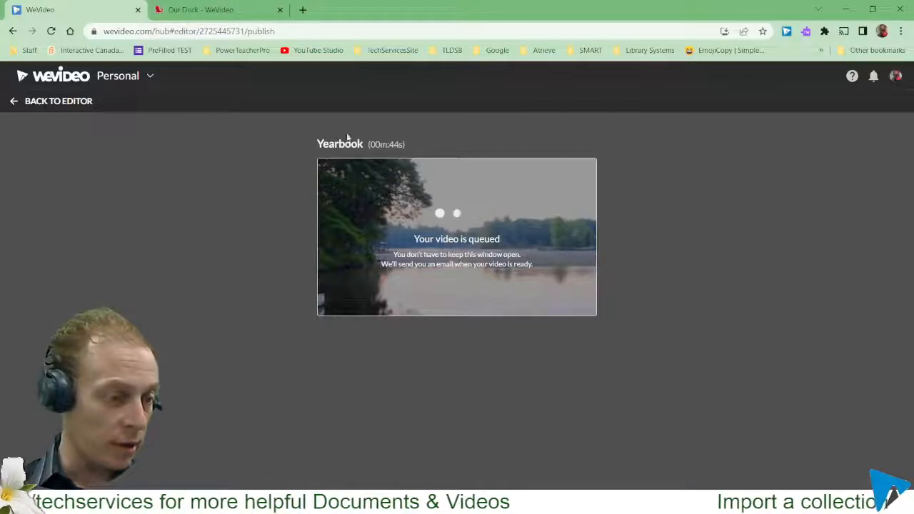
- Return to the editor and set up another Yearbook export as an HD 1280x720 video to WeVideo and Google Drive
{"action": "left_click", "coordinate": [15, 104]}
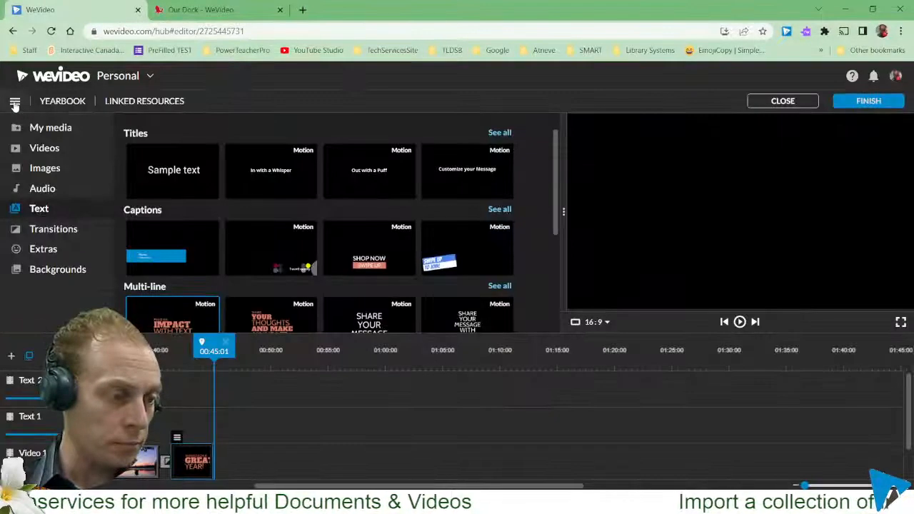
{"action": "left_click", "coordinate": [15, 102]}
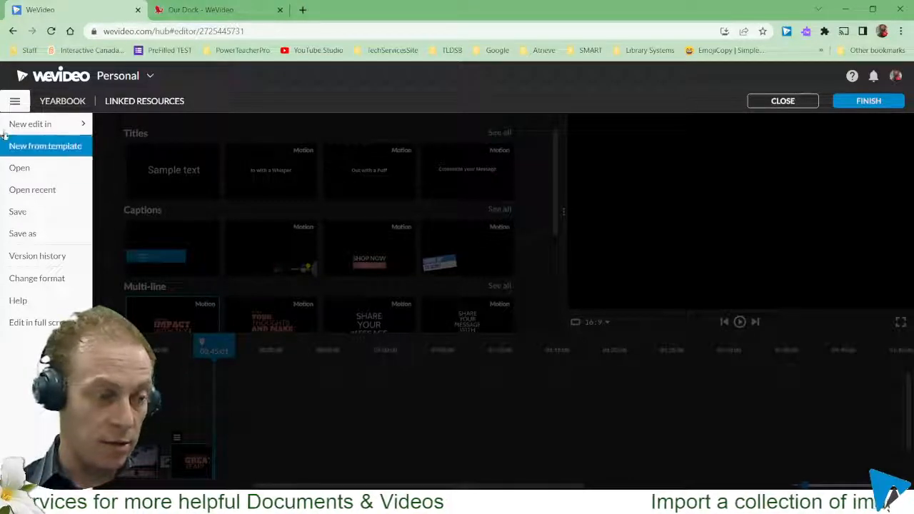
{"action": "left_click", "coordinate": [286, 234]}
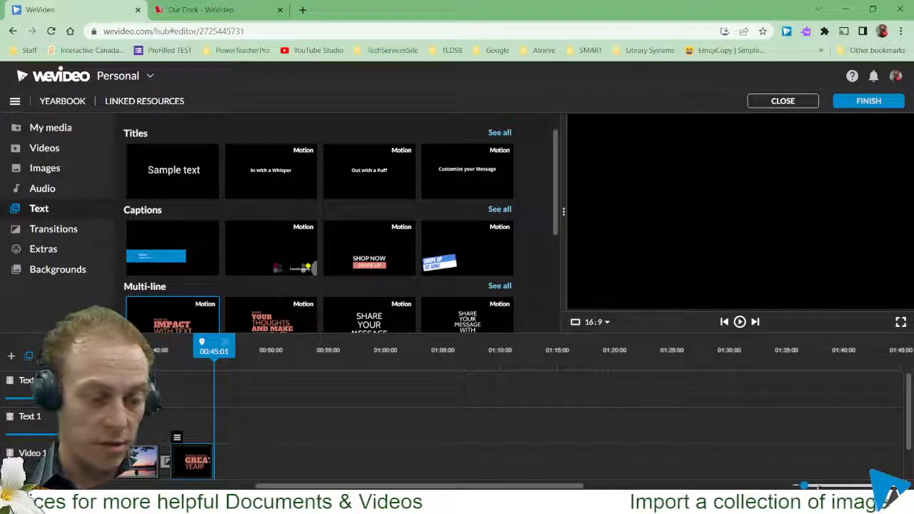
{"action": "left_click_drag", "start_coordinate": [524, 487], "coordinate": [365, 486]}
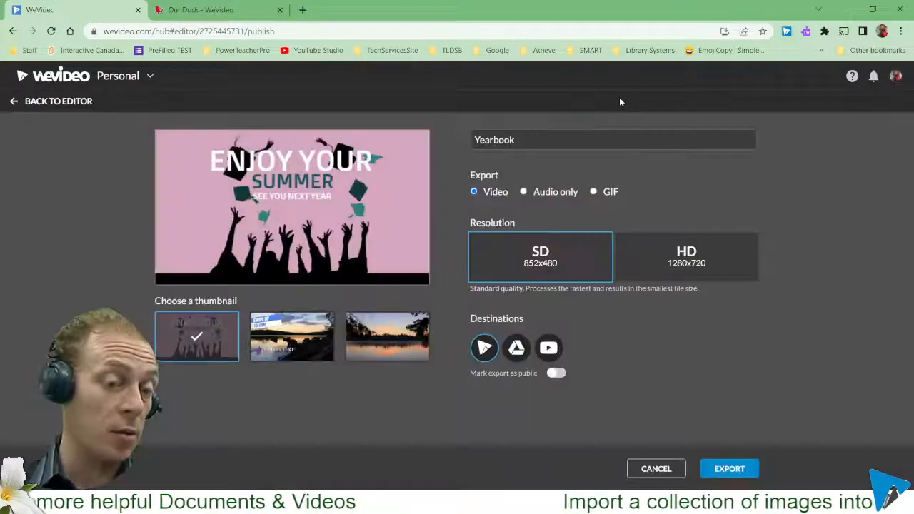
{"action": "left_click", "coordinate": [687, 258]}
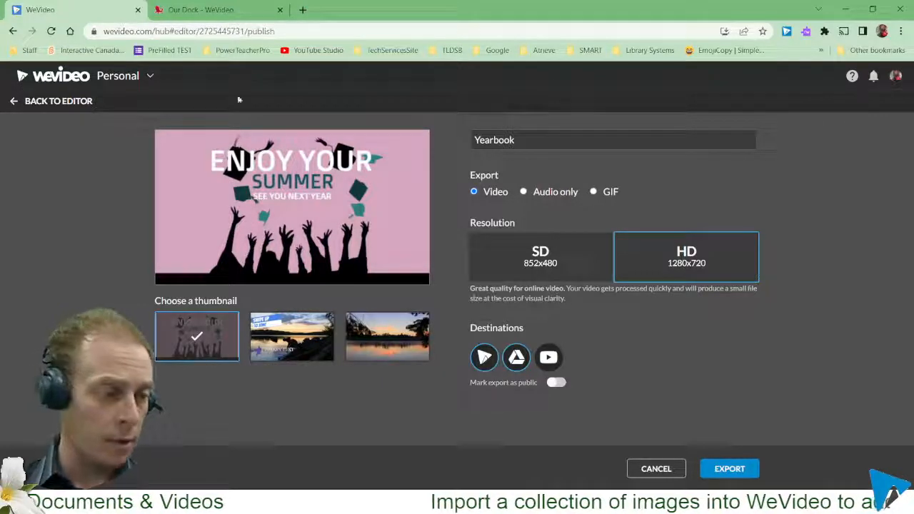
- Return from the export page to the editor, browse the stock videos, and check the video's name without renaming it
{"action": "left_click", "coordinate": [20, 102]}
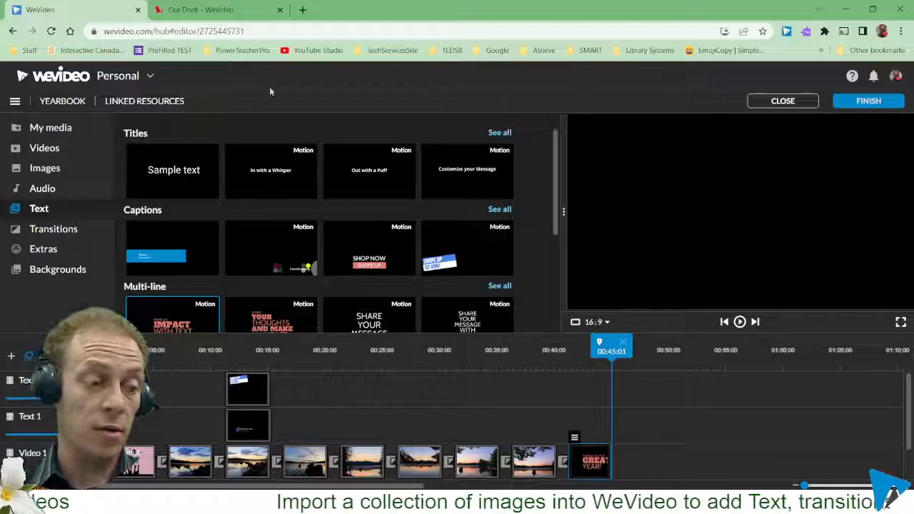
{"action": "left_click", "coordinate": [36, 149]}
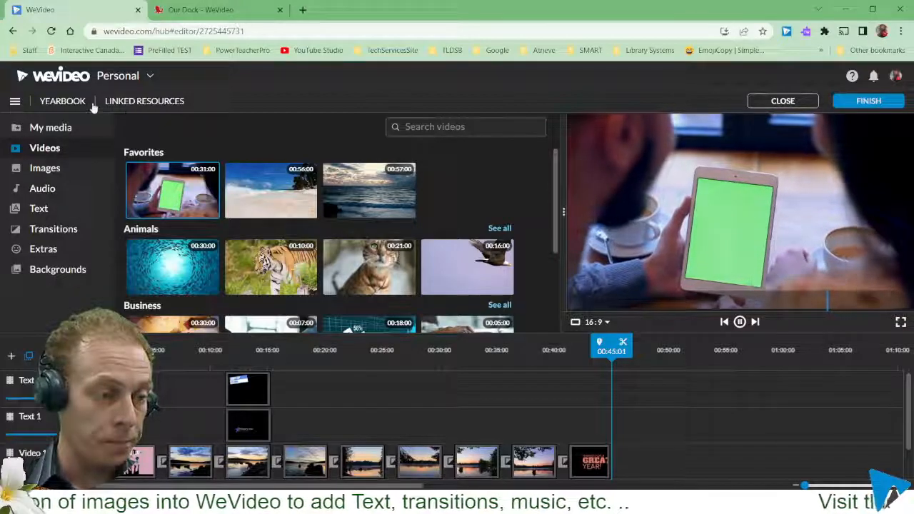
{"action": "left_click", "coordinate": [63, 100]}
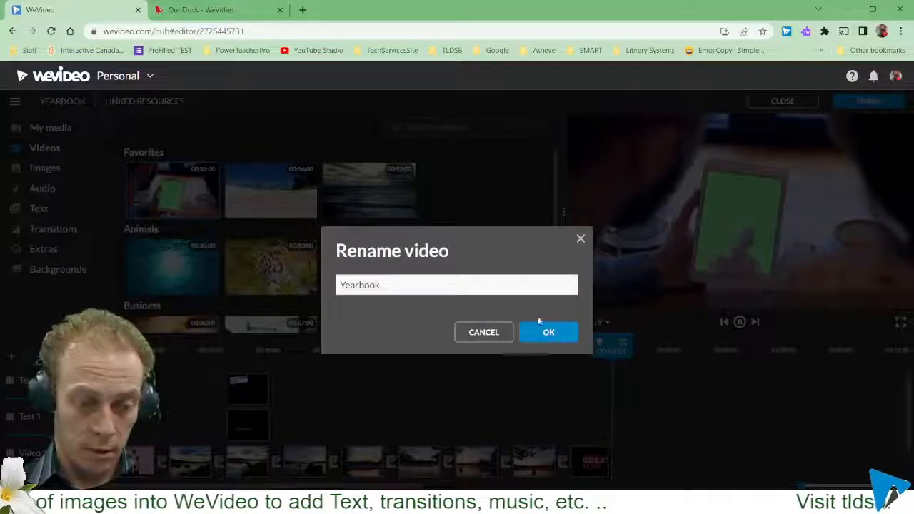
{"action": "left_click", "coordinate": [484, 332]}
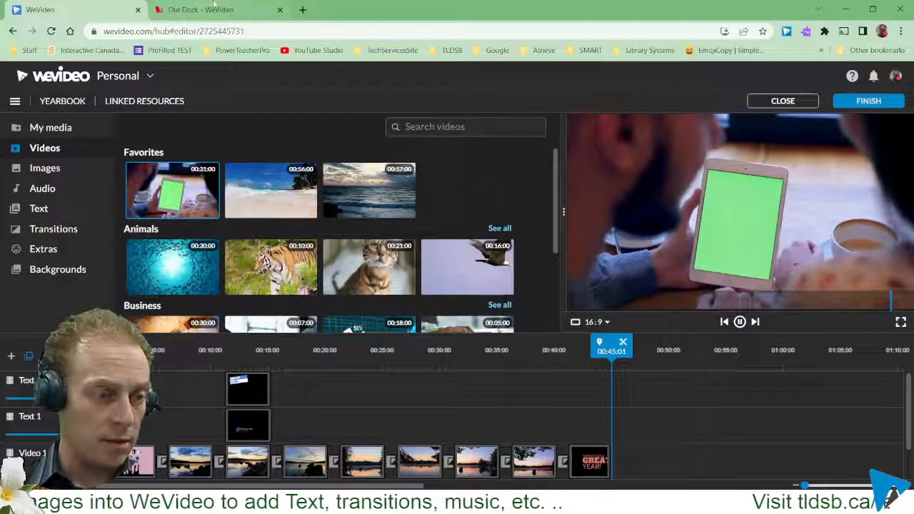
- Open a new browser tab for Google Drive and return to the WeVideo editor
{"action": "left_click", "coordinate": [304, 9]}
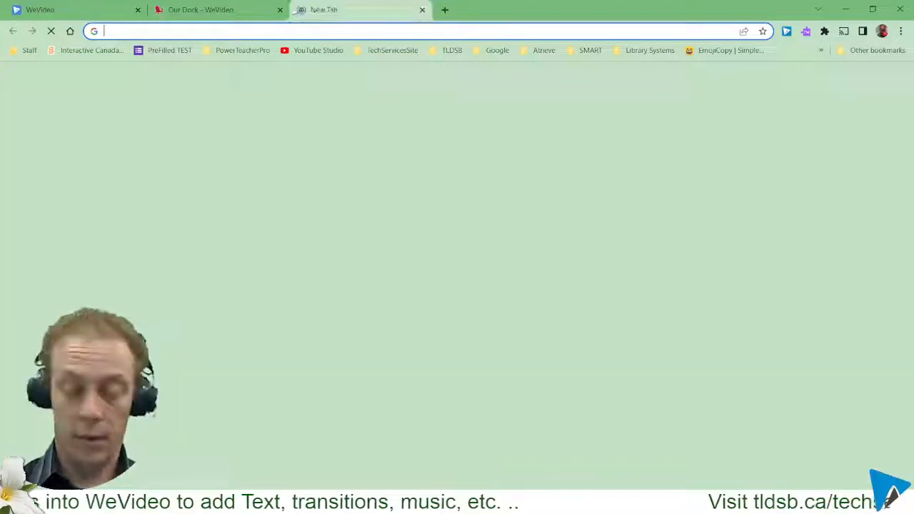
{"action": "type", "text": "drive.google.com/drive/my-drive"}
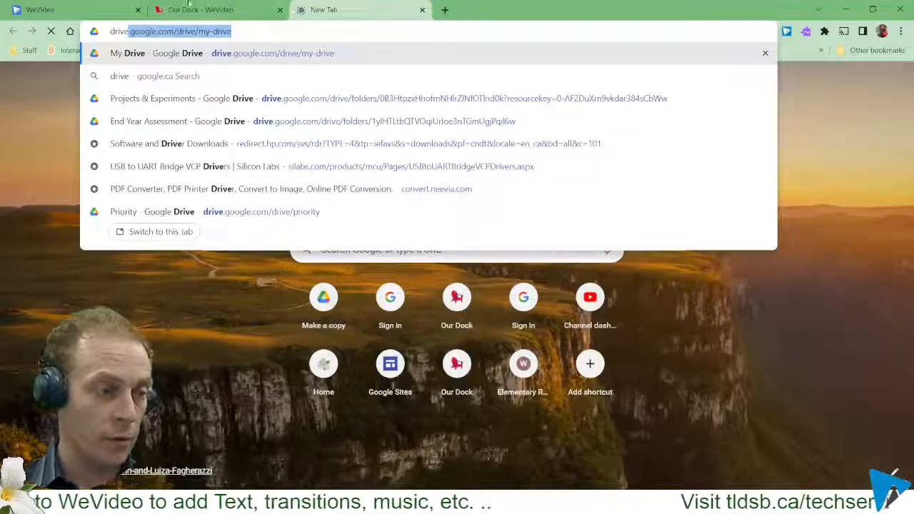
{"action": "left_click", "coordinate": [51, 9]}
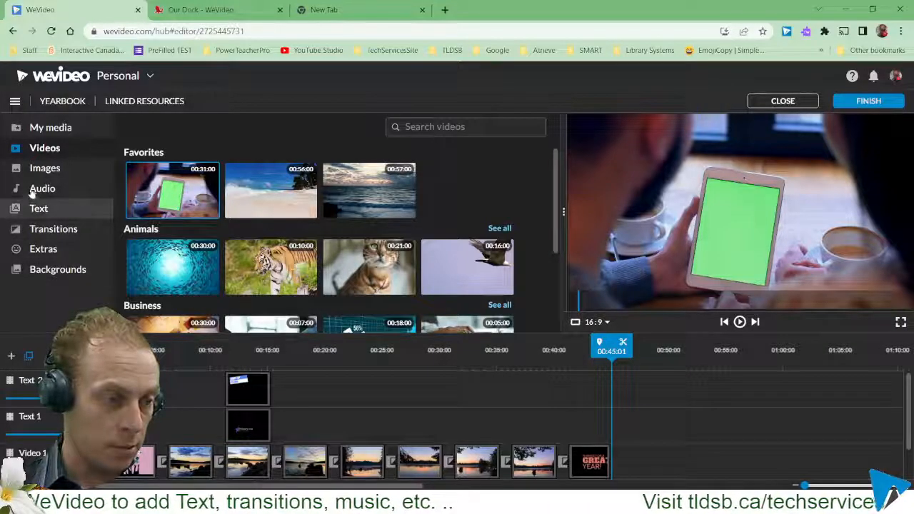
- Open the Exports list and look through the exported videos for the Yearbook export
{"action": "left_click", "coordinate": [37, 132]}
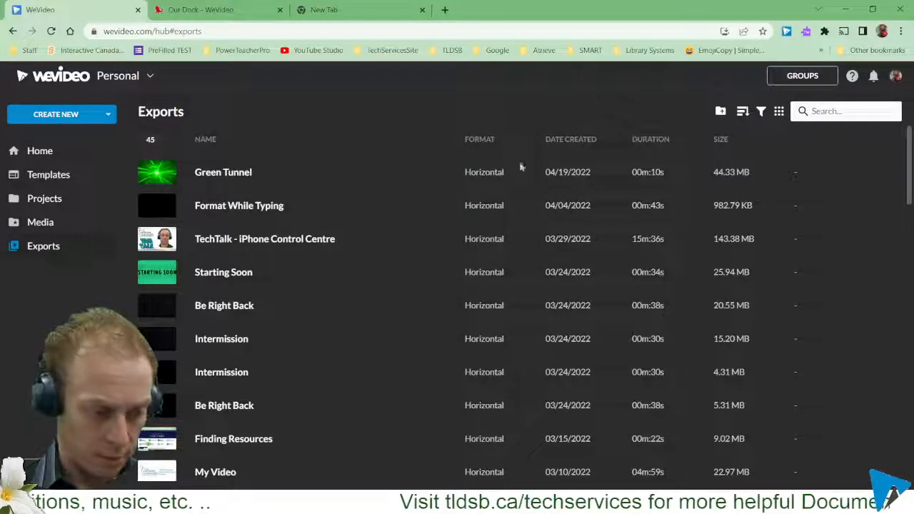
{"action": "scroll", "coordinate": [500, 329], "scroll_direction": "down", "scroll_amount": 10}
{"action": "scroll", "coordinate": [496, 317], "scroll_direction": "down", "scroll_amount": 4}
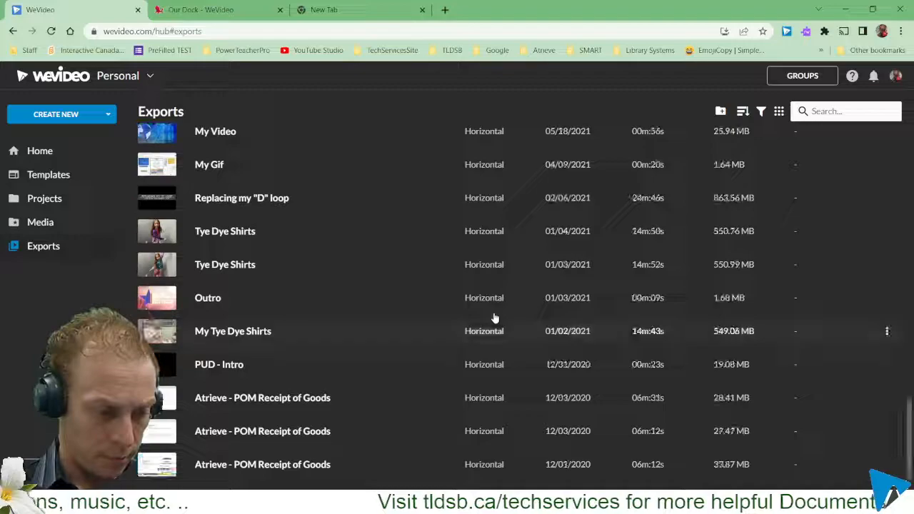
{"action": "scroll", "coordinate": [523, 241], "scroll_direction": "up", "scroll_amount": 10}
{"action": "scroll", "coordinate": [522, 241], "scroll_direction": "up", "scroll_amount": 8}
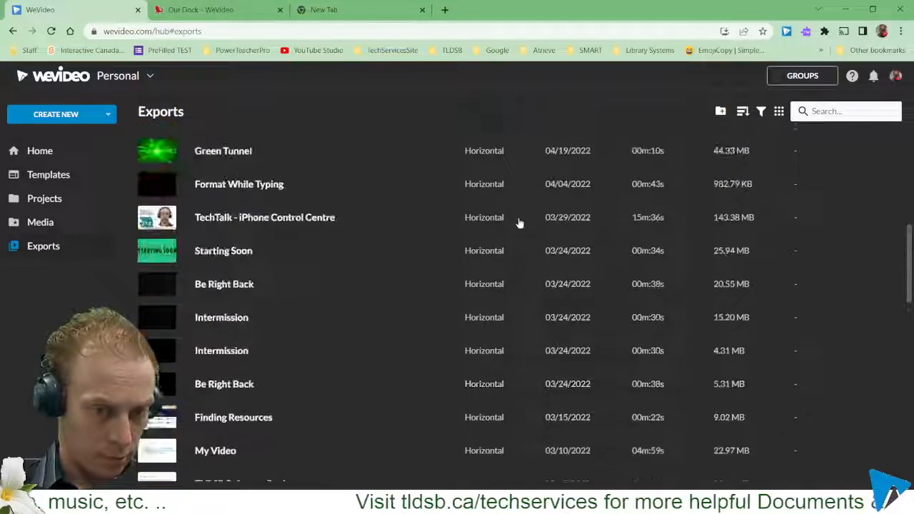
- Sort the exports by date created with the newest first, and view the Yearbook export's page
{"action": "left_click", "coordinate": [590, 142]}
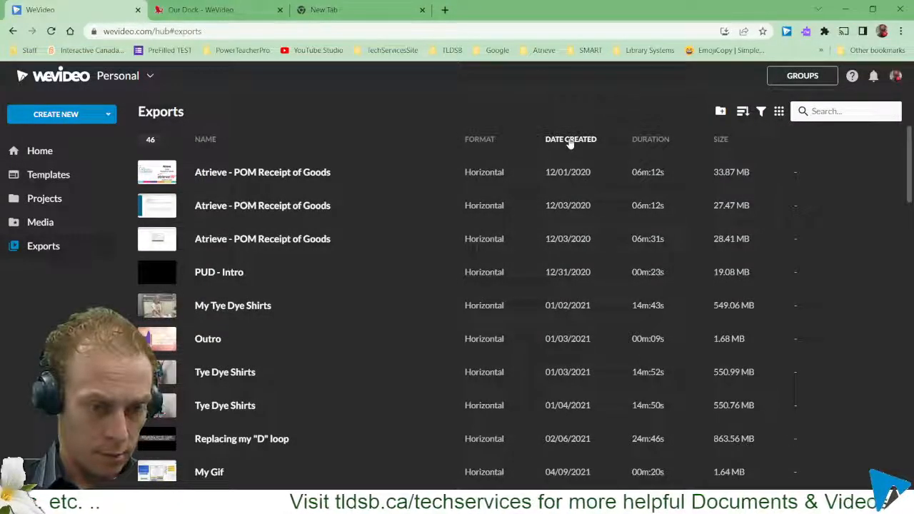
{"action": "left_click", "coordinate": [570, 141]}
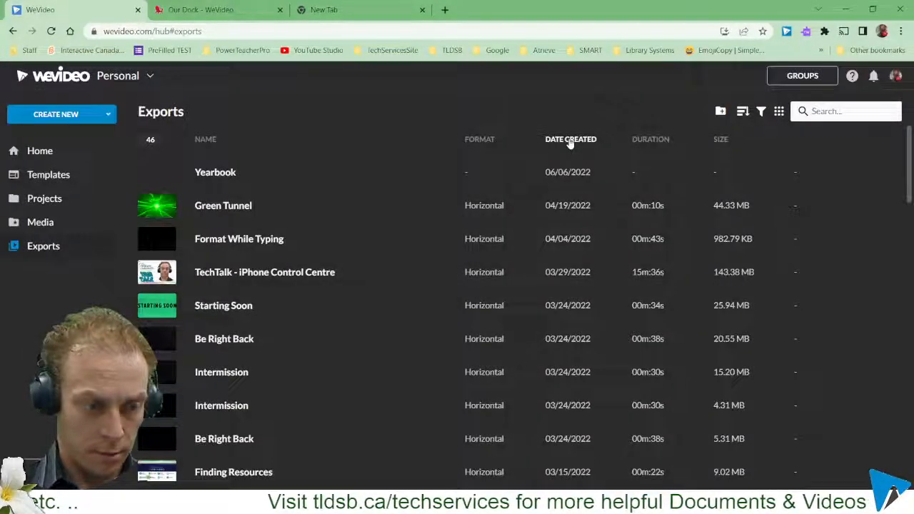
{"action": "left_click", "coordinate": [166, 181]}
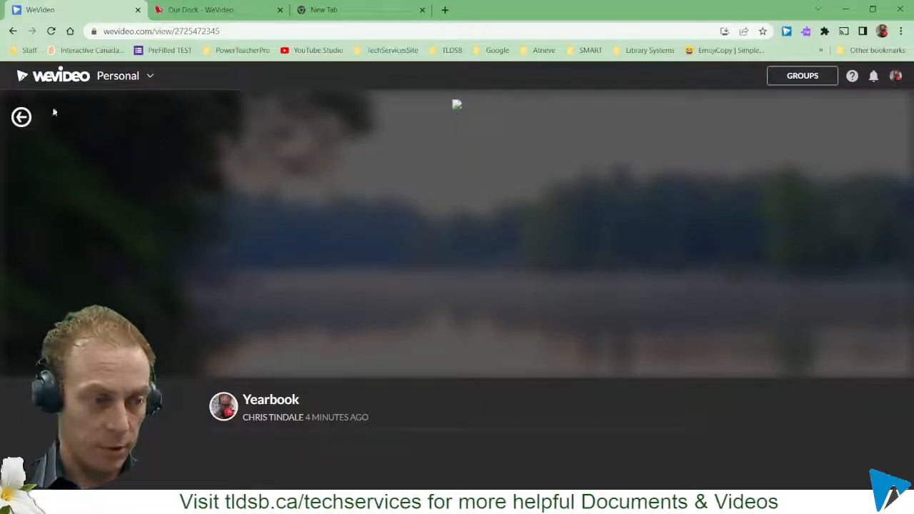
{"action": "left_click", "coordinate": [22, 117]}
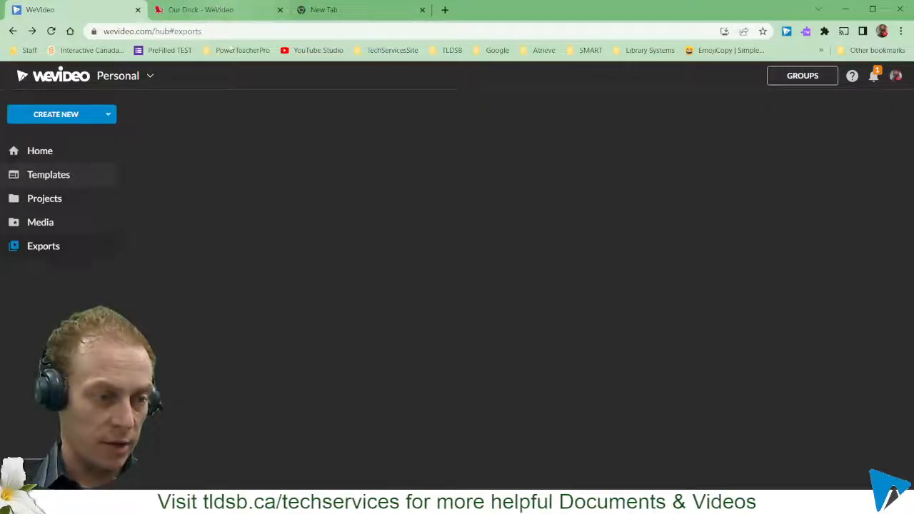
- Switch to the new browser tab and open Google Drive
{"action": "left_click", "coordinate": [335, 10]}
{"action": "type", "text": "drivedr"}
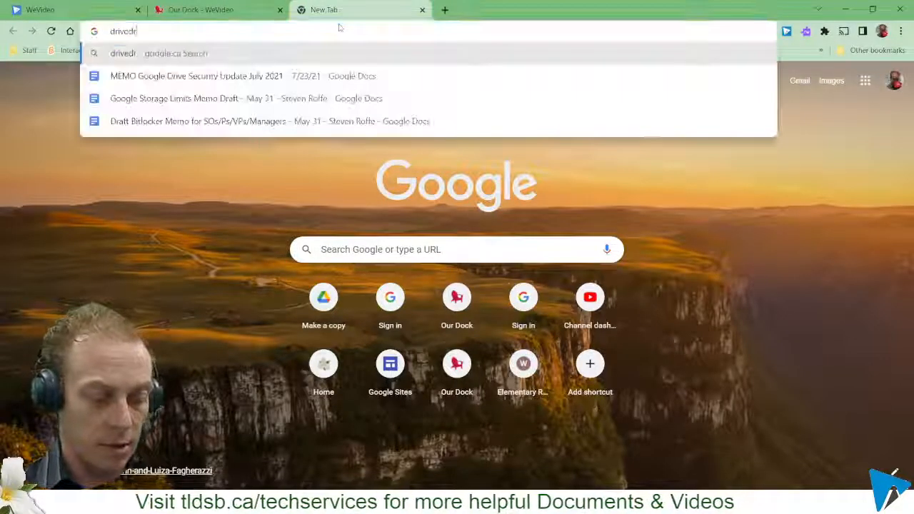
{"action": "key", "text": "BackSpace"}
{"action": "key", "text": "BackSpace"}
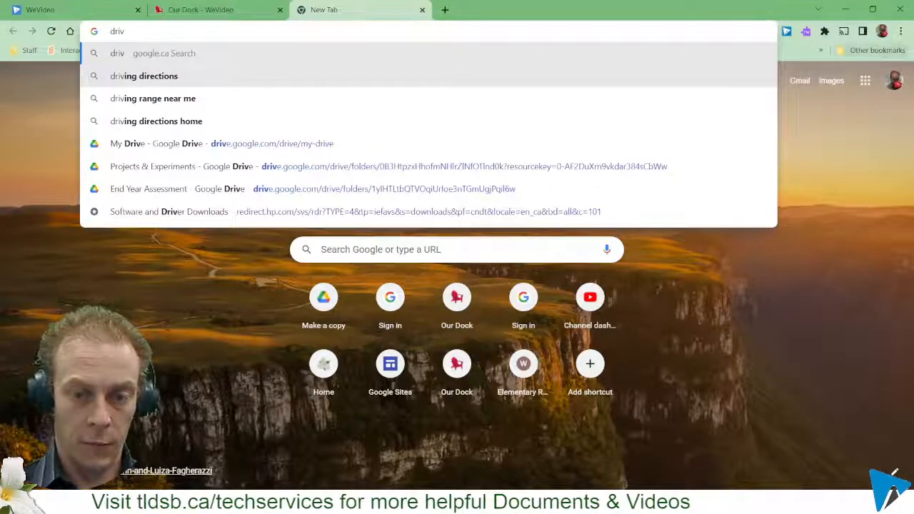
{"action": "left_click", "coordinate": [865, 84]}
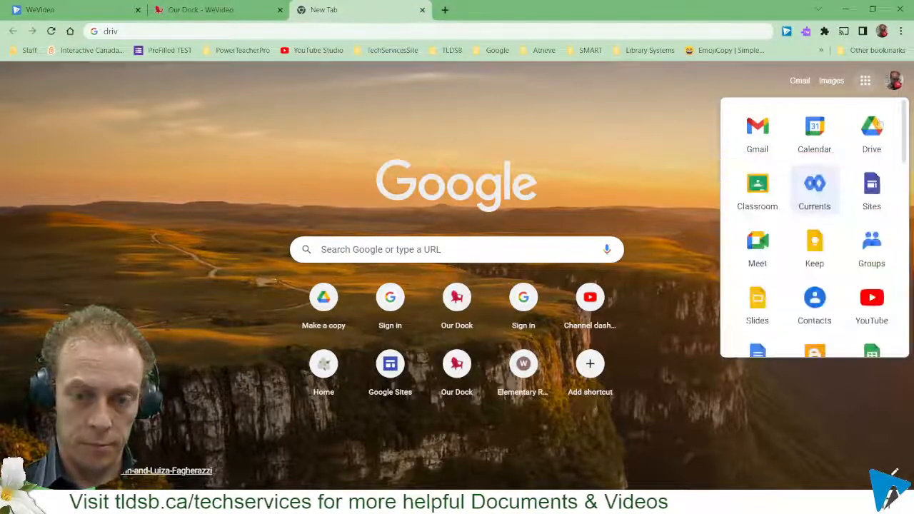
{"action": "left_click", "coordinate": [860, 140]}
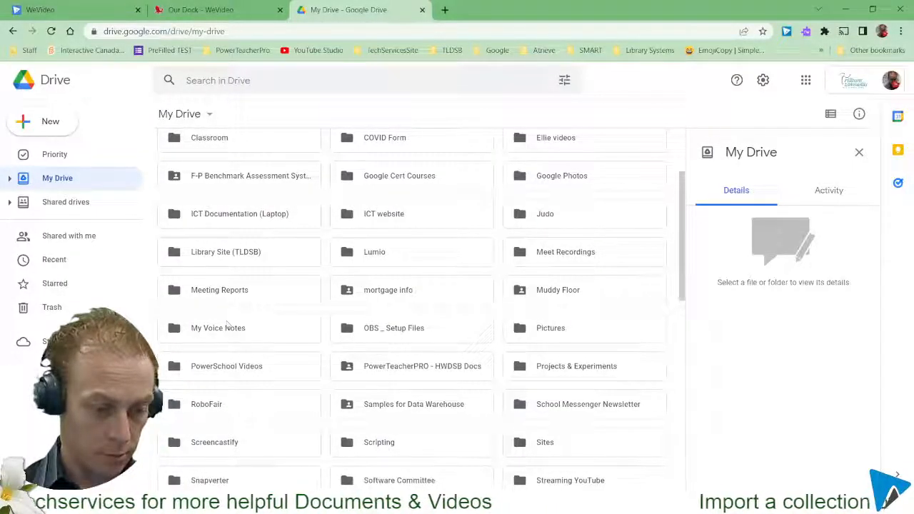
- Open the WeVideo folder in My Drive and display its files in list layout
{"action": "scroll", "coordinate": [307, 293], "scroll_direction": "down", "scroll_amount": 4}
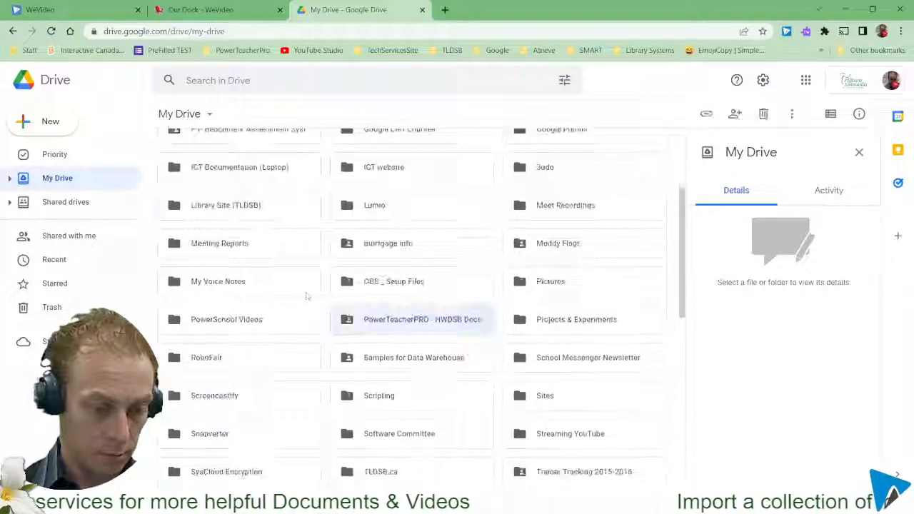
{"action": "scroll", "coordinate": [307, 296], "scroll_direction": "down", "scroll_amount": 1}
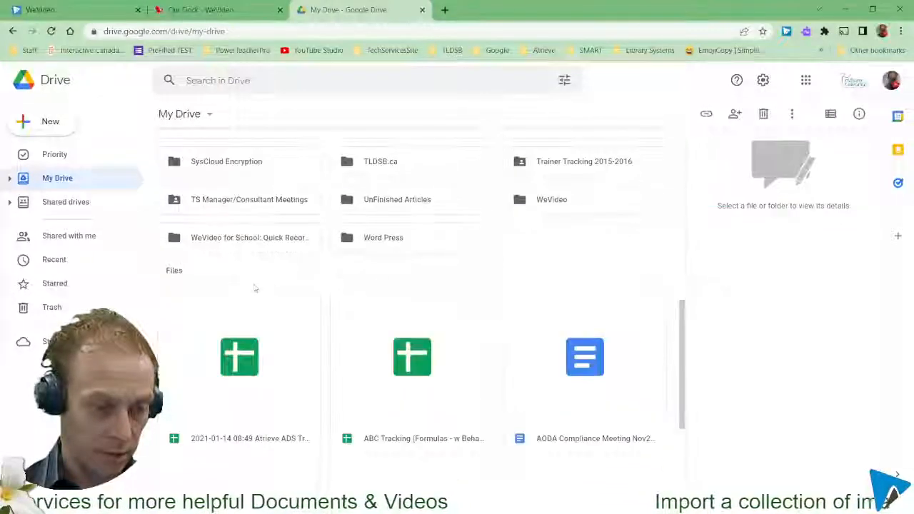
{"action": "left_click", "coordinate": [549, 203]}
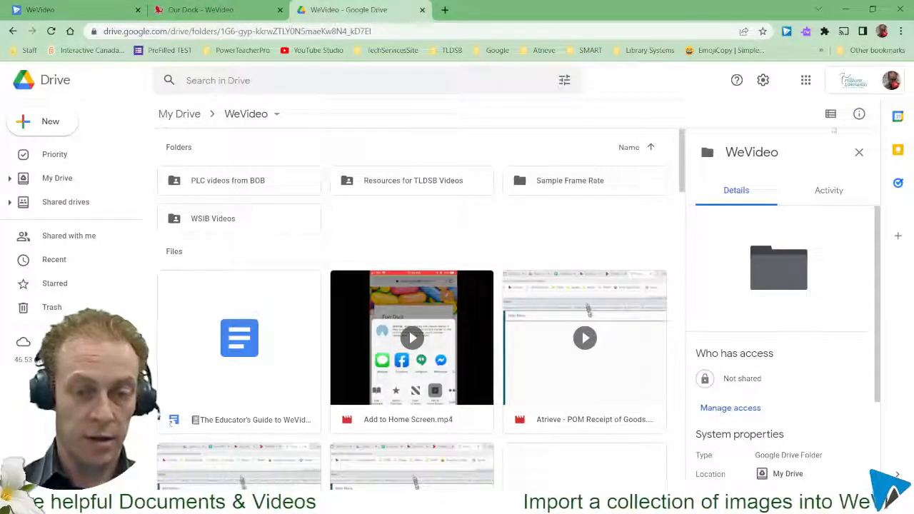
{"action": "left_click", "coordinate": [829, 114]}
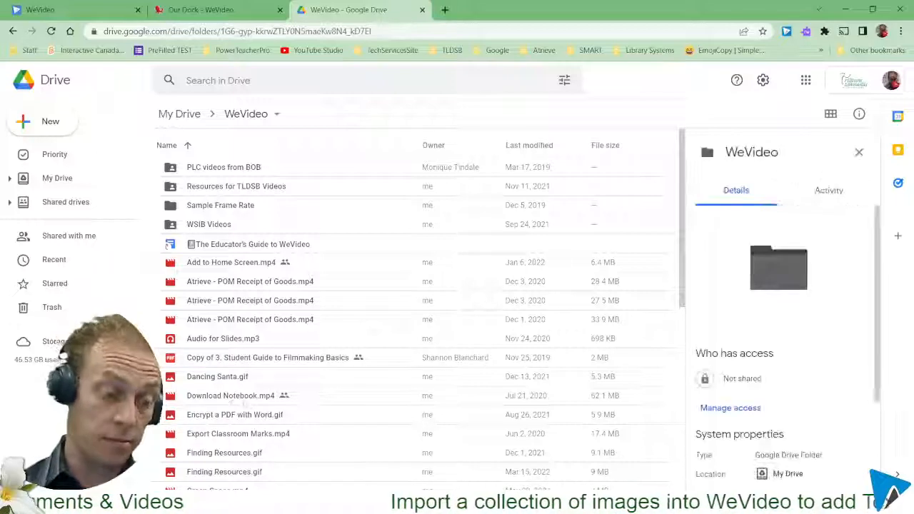
- Examine the exported files in the WeVideo folder, including Dancing Santa.gif, Audio for Slides.mp3 and Download Notebook.mp4
{"action": "left_click", "coordinate": [243, 376]}
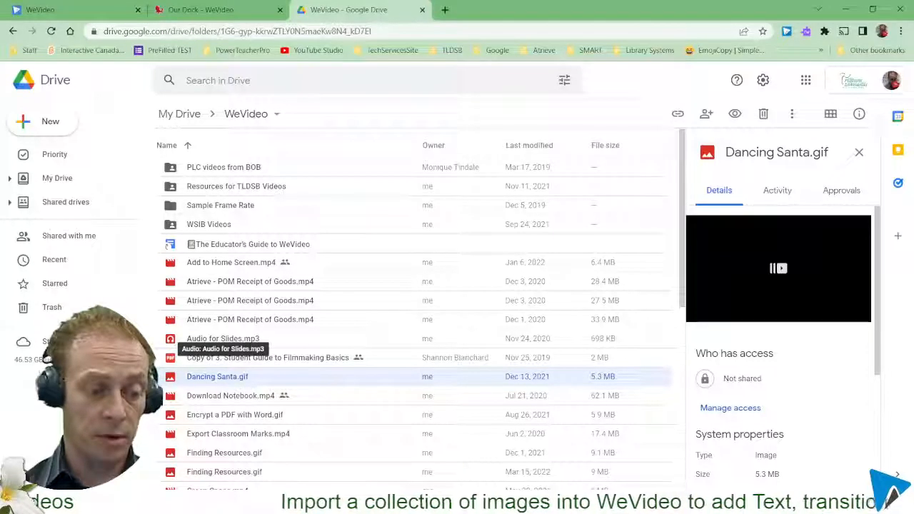
{"action": "left_click", "coordinate": [274, 342]}
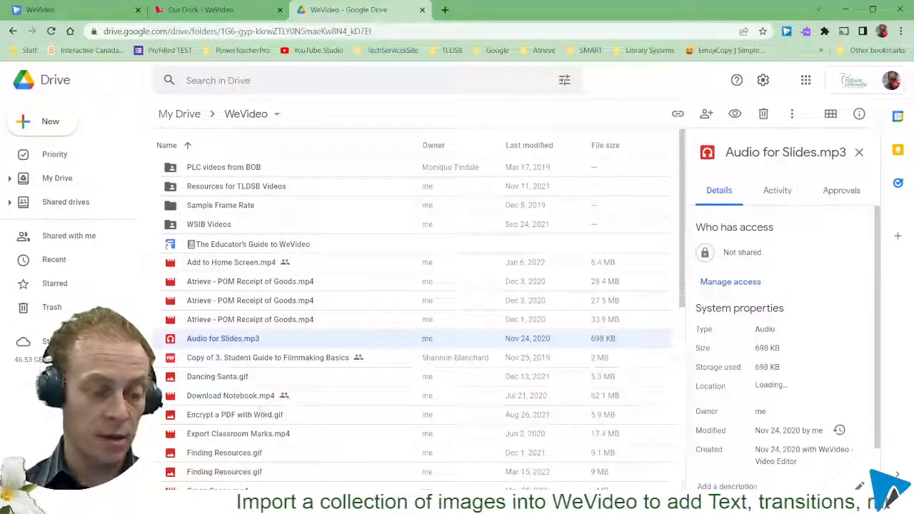
{"action": "left_click", "coordinate": [284, 401]}
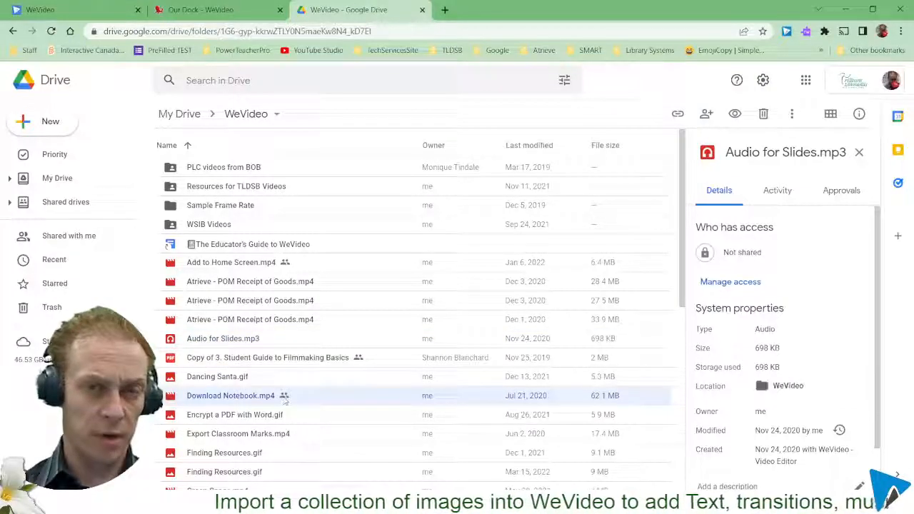
{"action": "scroll", "coordinate": [333, 332], "scroll_direction": "down", "scroll_amount": 5}
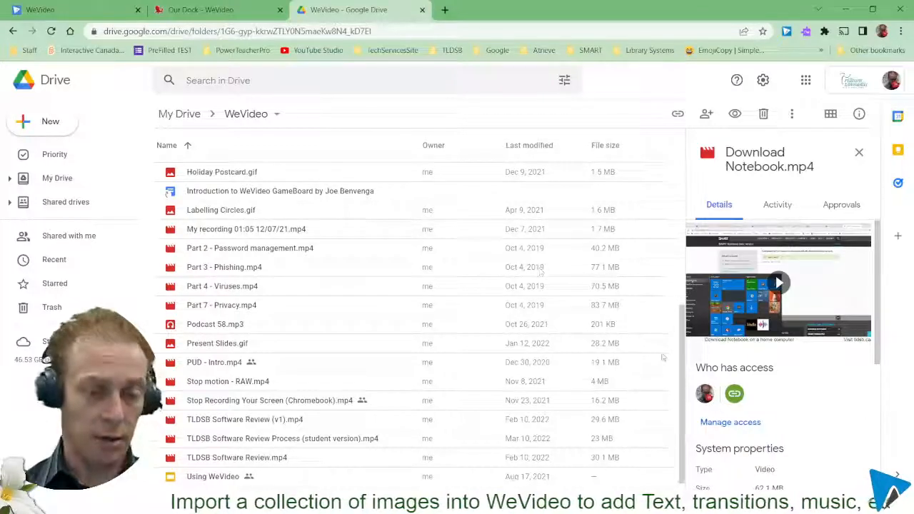
{"action": "left_click_drag", "start_coordinate": [682, 333], "coordinate": [682, 162]}
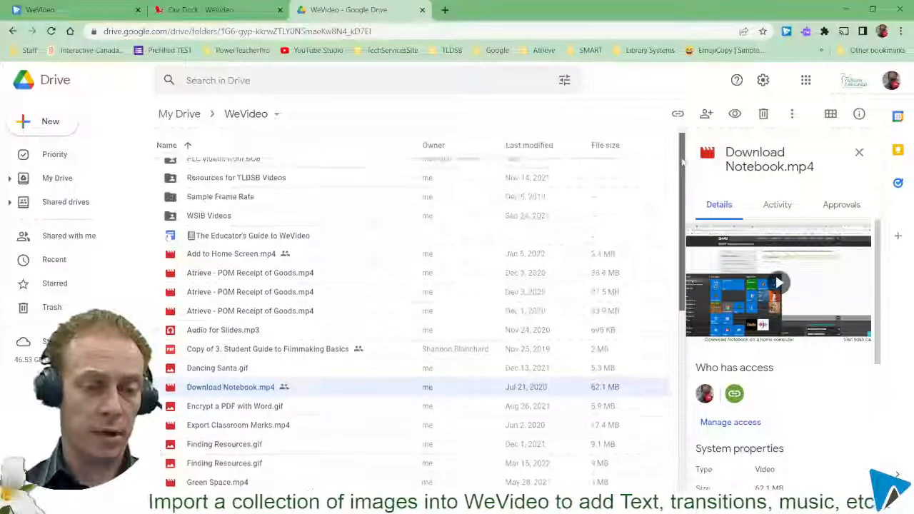